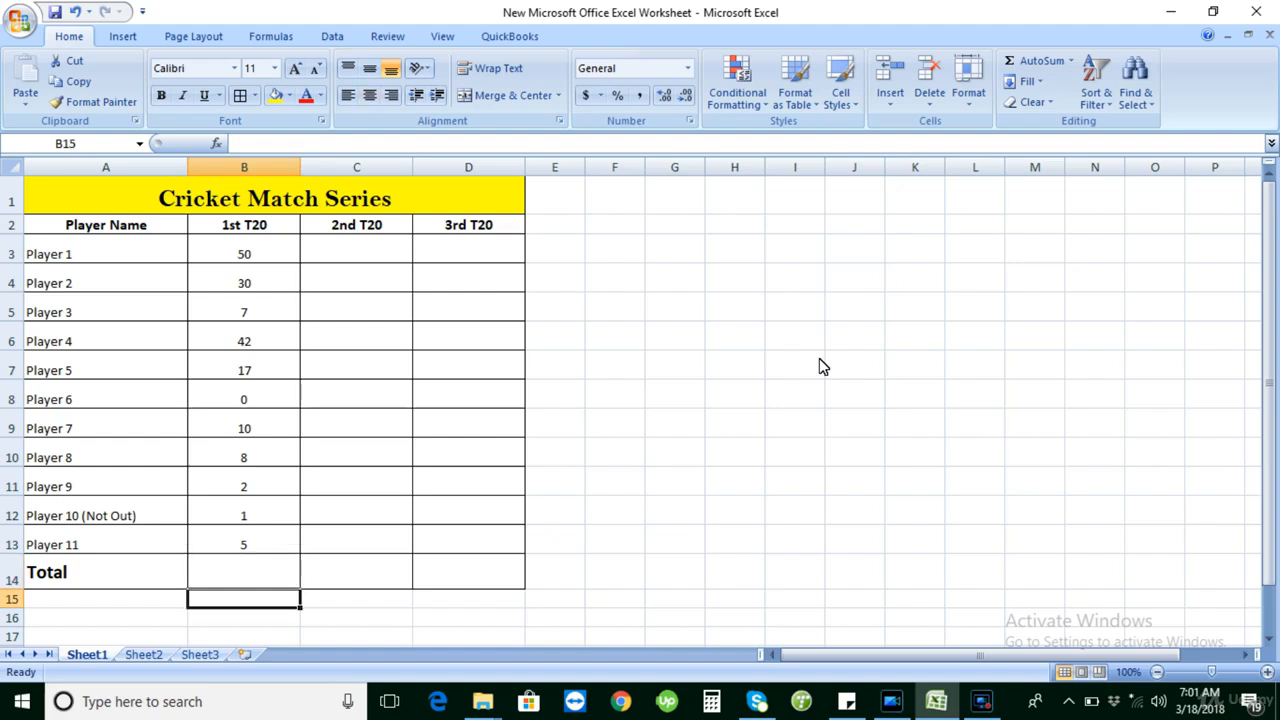
# Enter =SUM(B3:B13) in B14 as the 1st T20 total, and clear that cell again
pyautogui.write('=')
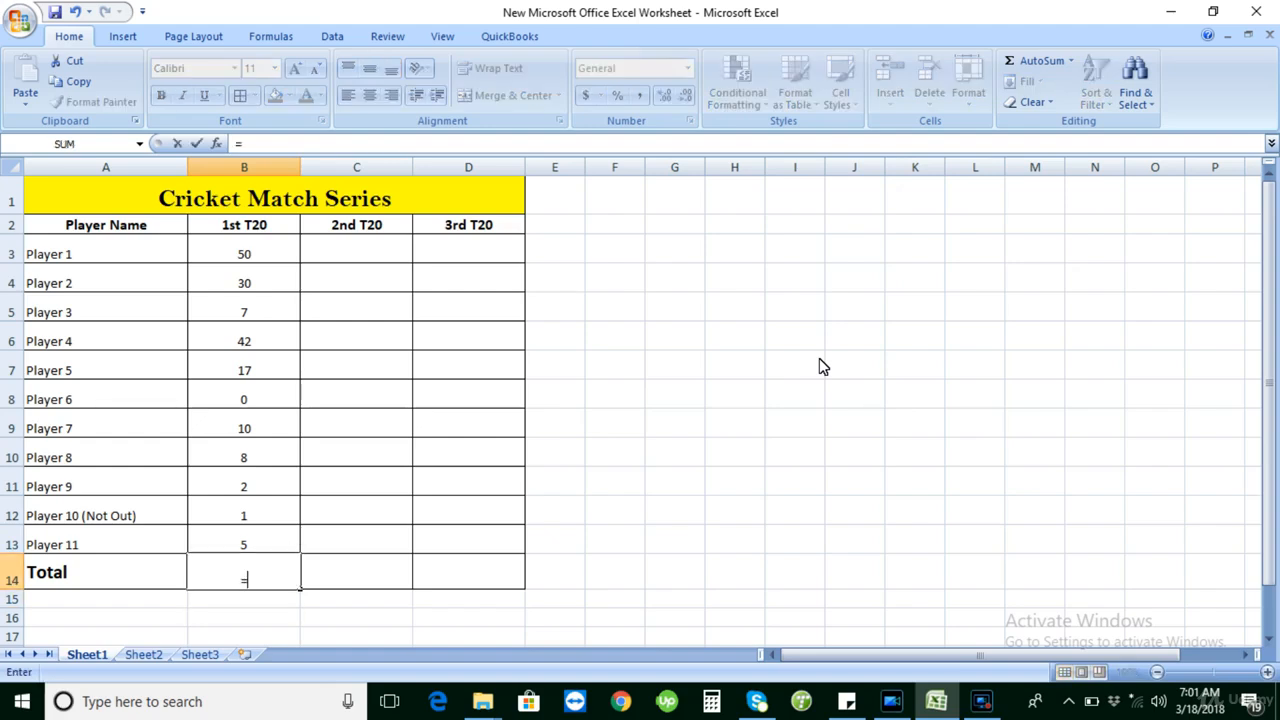
pyautogui.write('sum')
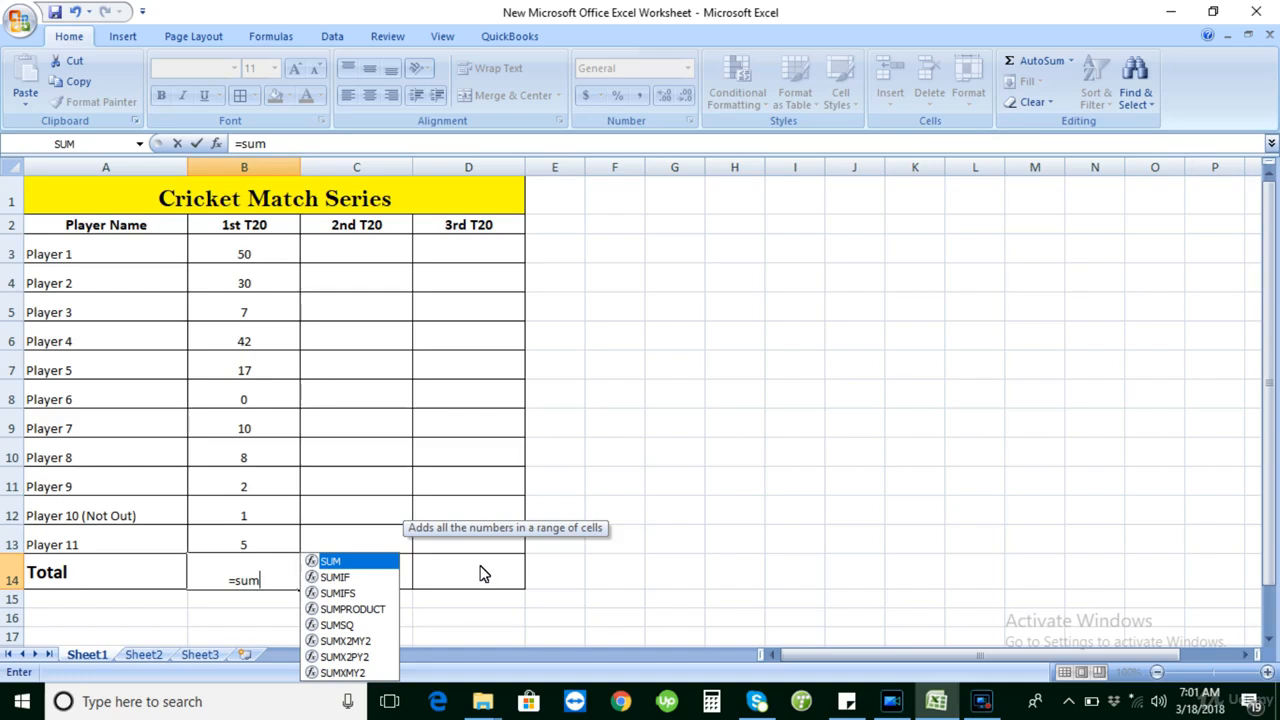
pyautogui.press('Tab')
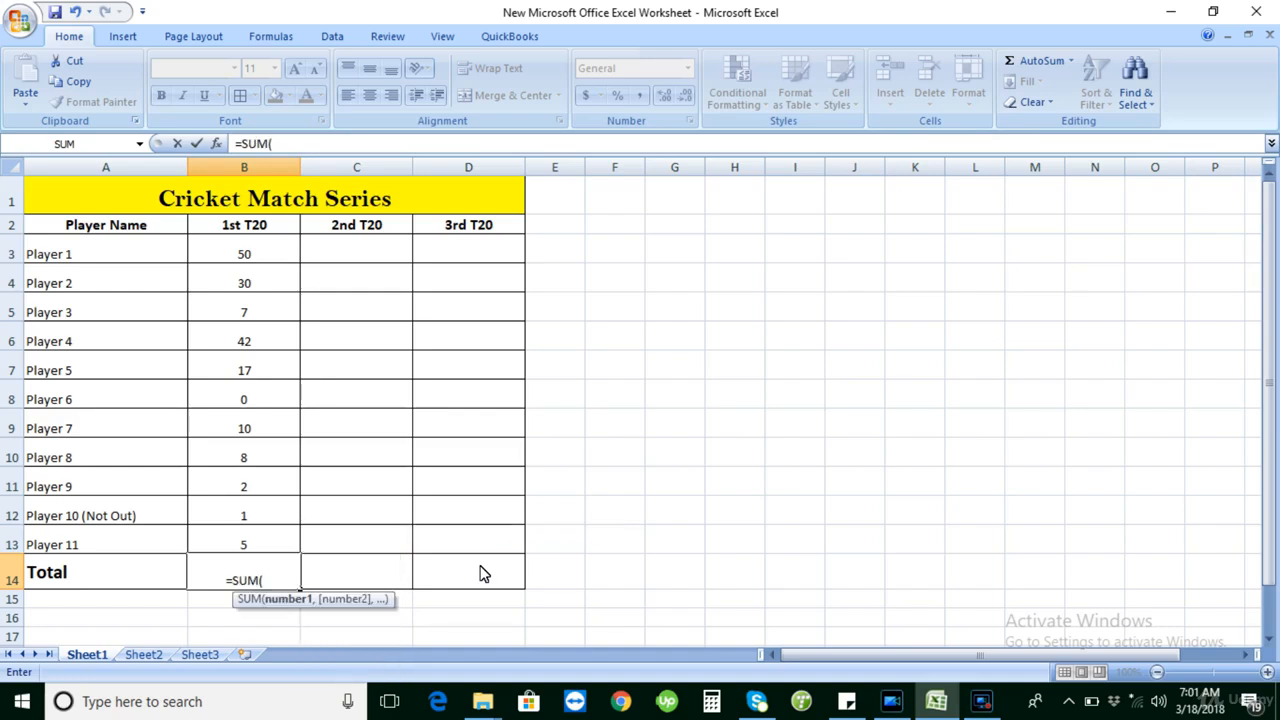
pyautogui.moveTo(258, 254); pyautogui.dragTo(277, 543)
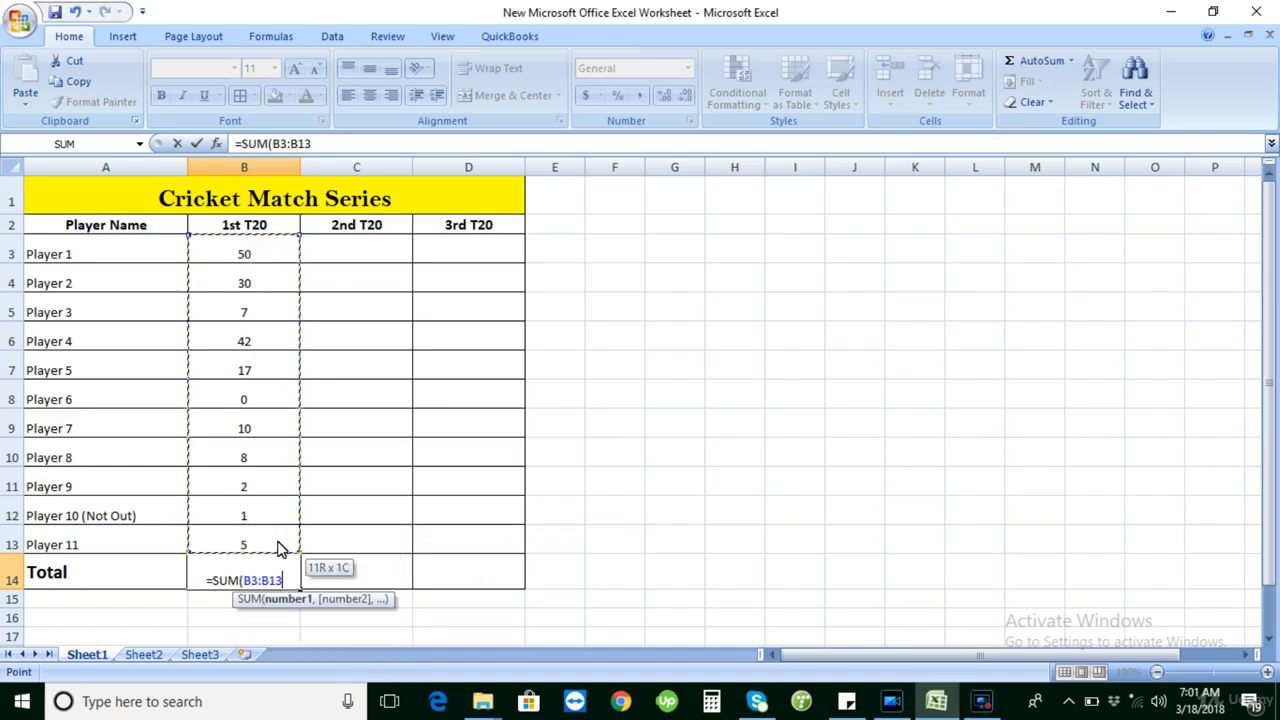
pyautogui.press('Return')
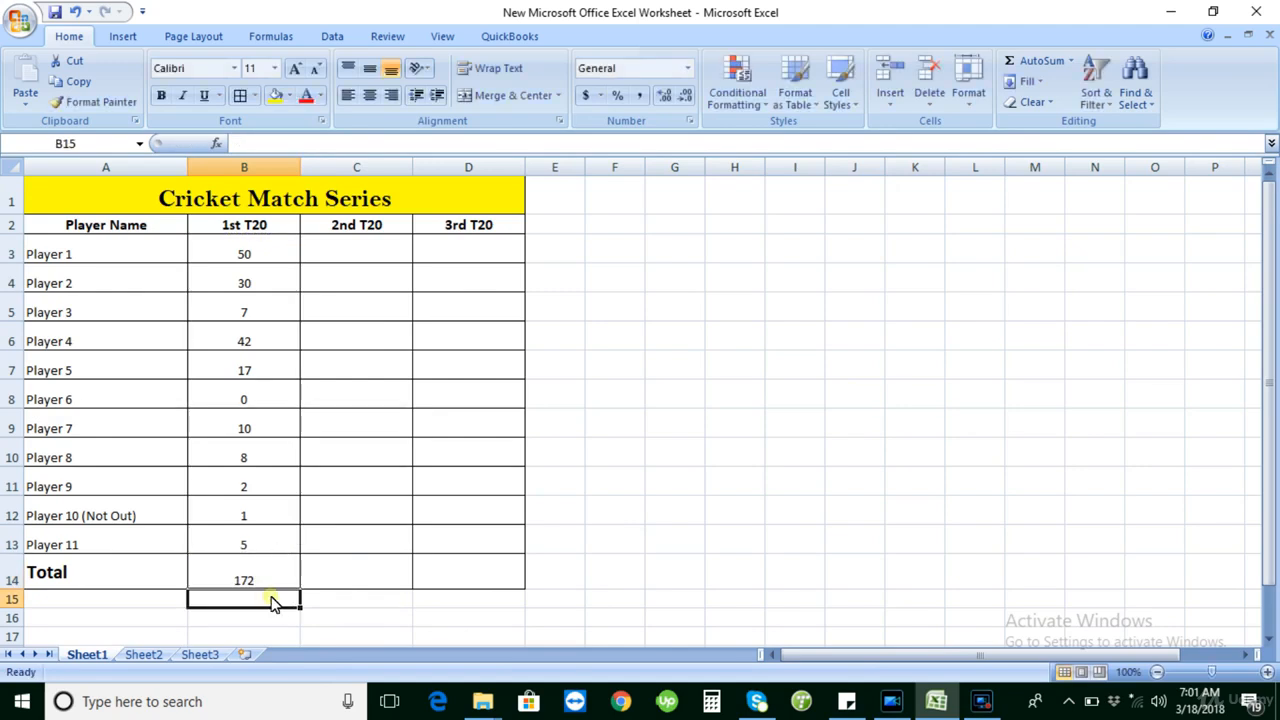
pyautogui.click(256, 572)
pyautogui.press('Delete')
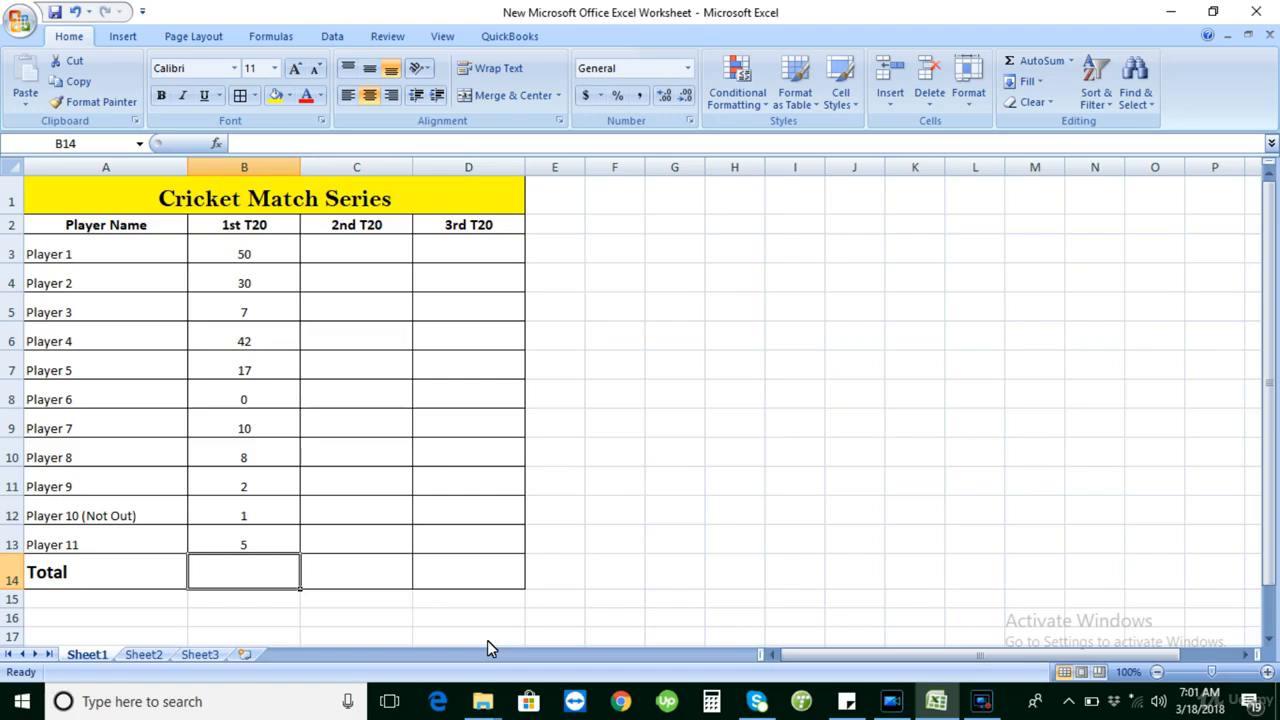
# Total the 1st T20 scores in B14 with AutoSum
pyautogui.press('alt')
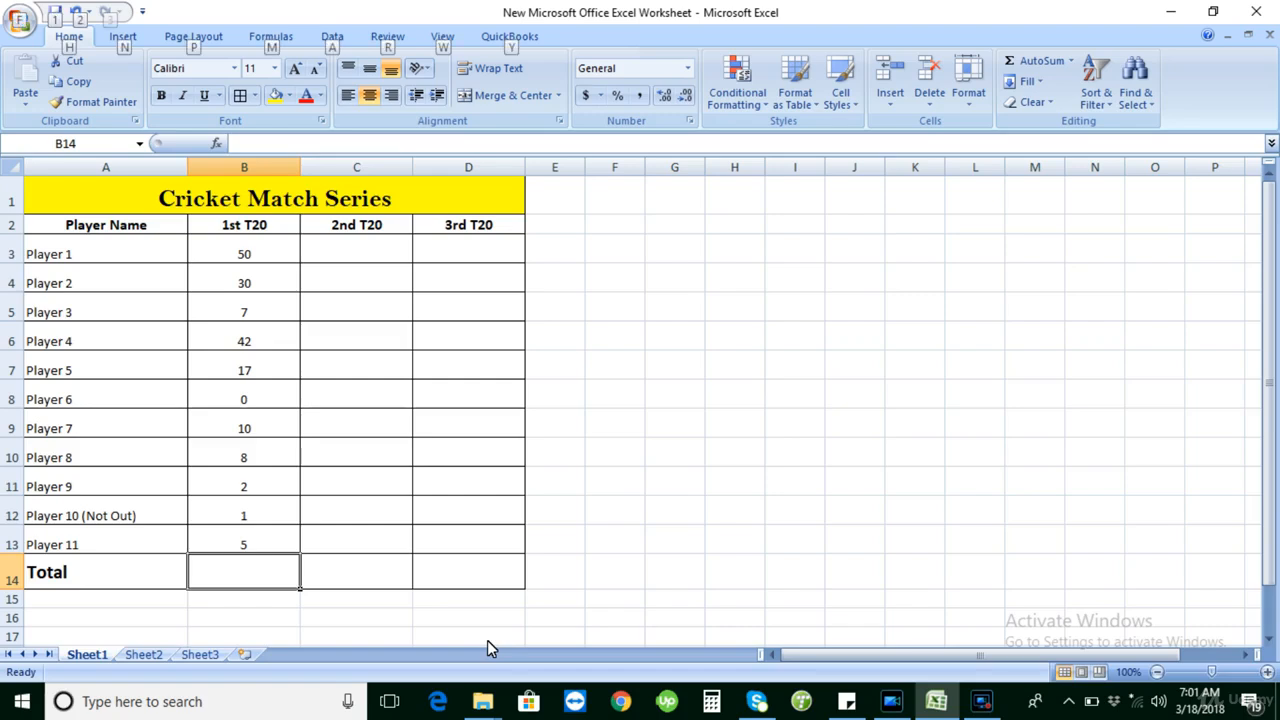
pyautogui.hotkey('alt', '=')
pyautogui.press('Return')
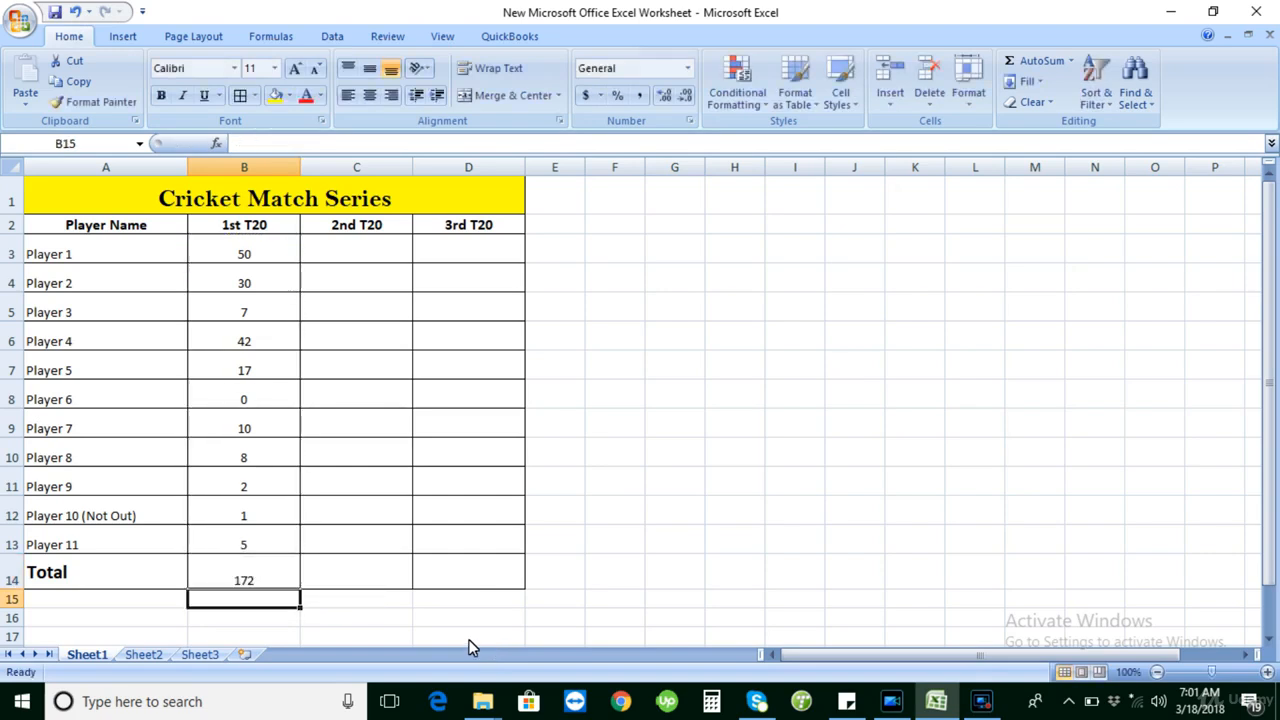
# Enter the 2nd T20 scores 30, 58, 21 and 45 for Players 1 to 4 in C3:C6
pyautogui.press('Up')
pyautogui.press('Up')
pyautogui.press('Up')
pyautogui.press('Up')
pyautogui.press('Up')
pyautogui.press('Up')
pyautogui.press('Up')
pyautogui.press('Up')
pyautogui.press('Up')
pyautogui.press('Up')
pyautogui.press('Up')
pyautogui.press('Up')
pyautogui.press('Up')
pyautogui.press('Up')
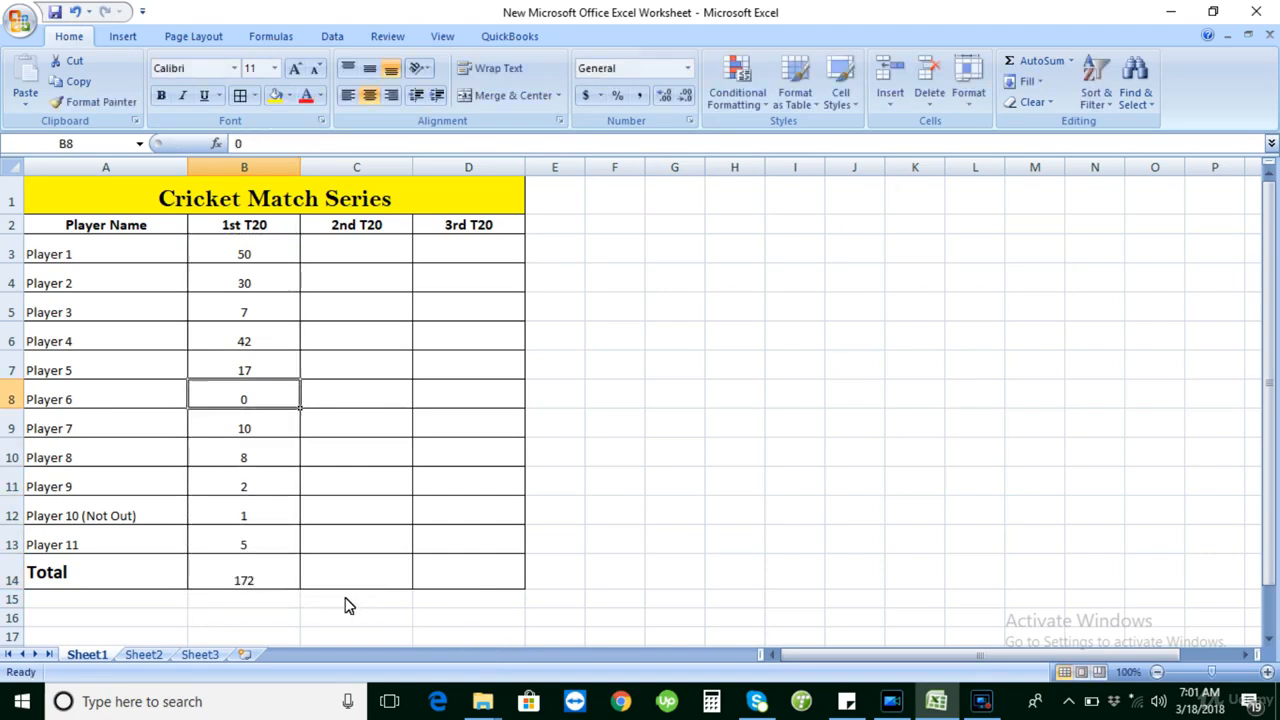
pyautogui.press('Right')
pyautogui.press('Down')
pyautogui.press('Left')
pyautogui.press('Left')
pyautogui.press('Left')
pyautogui.press('Down')
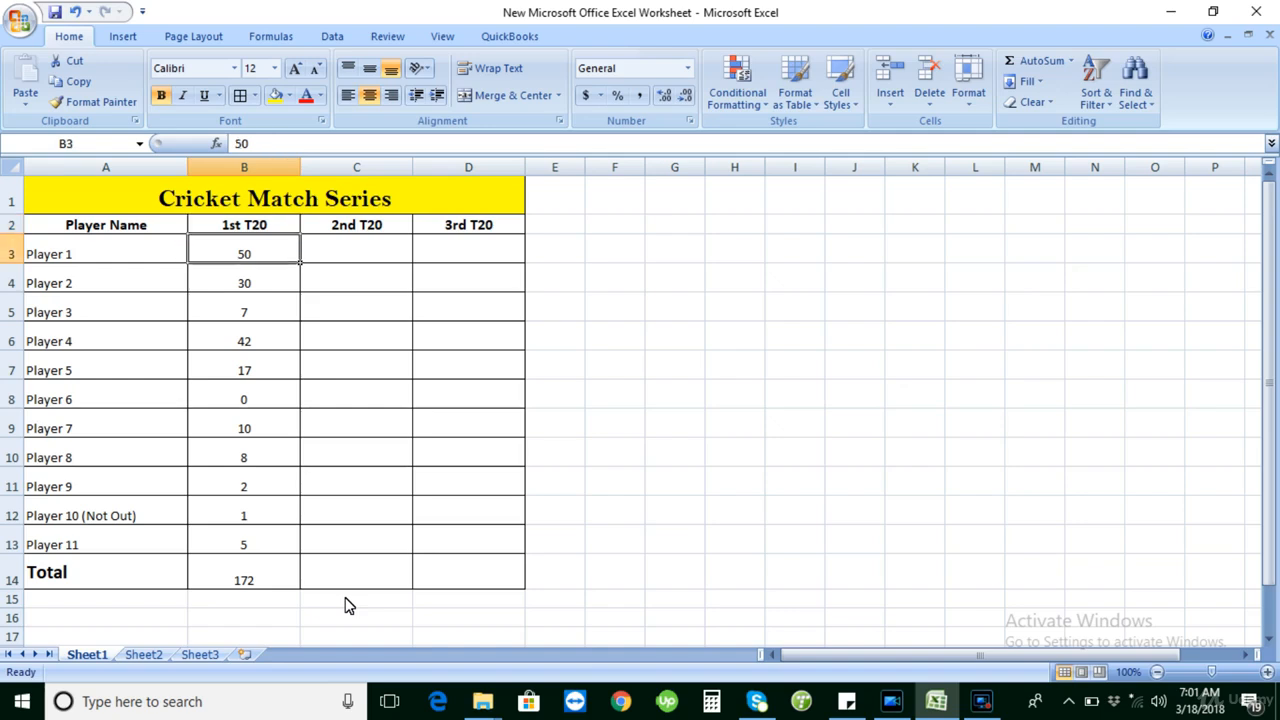
pyautogui.press('Right')
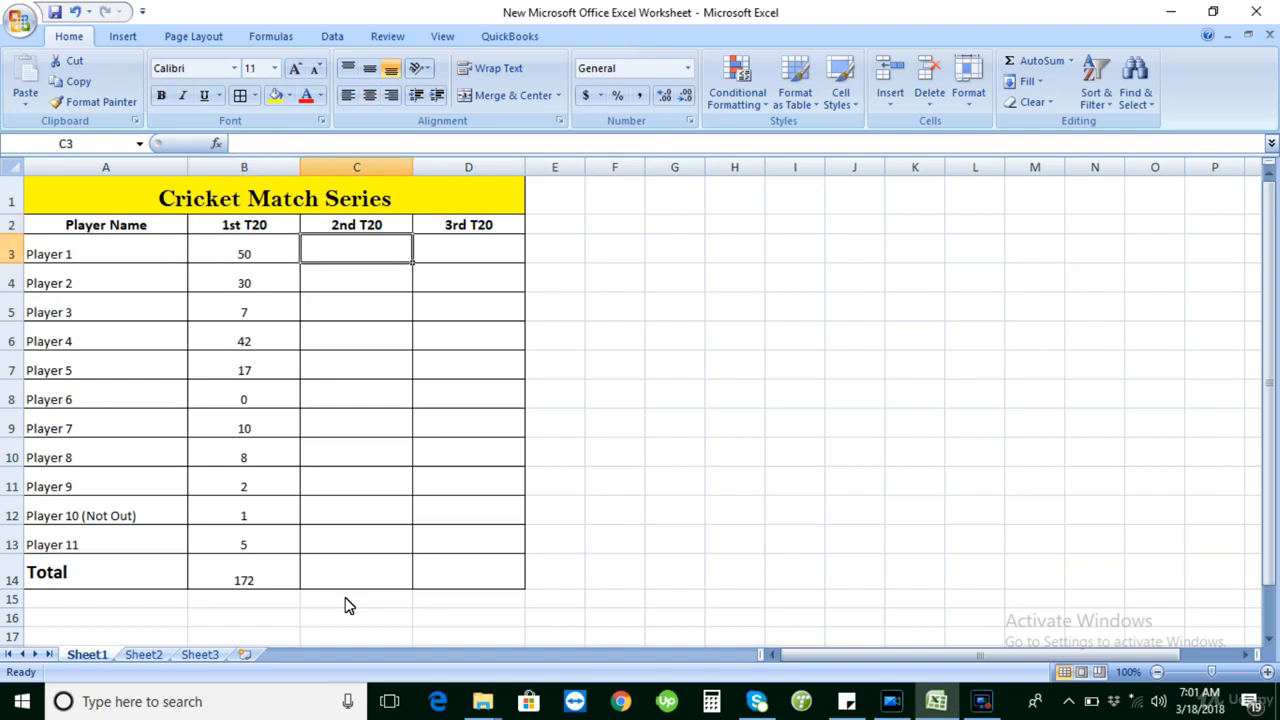
pyautogui.write('30')
pyautogui.press('Return')
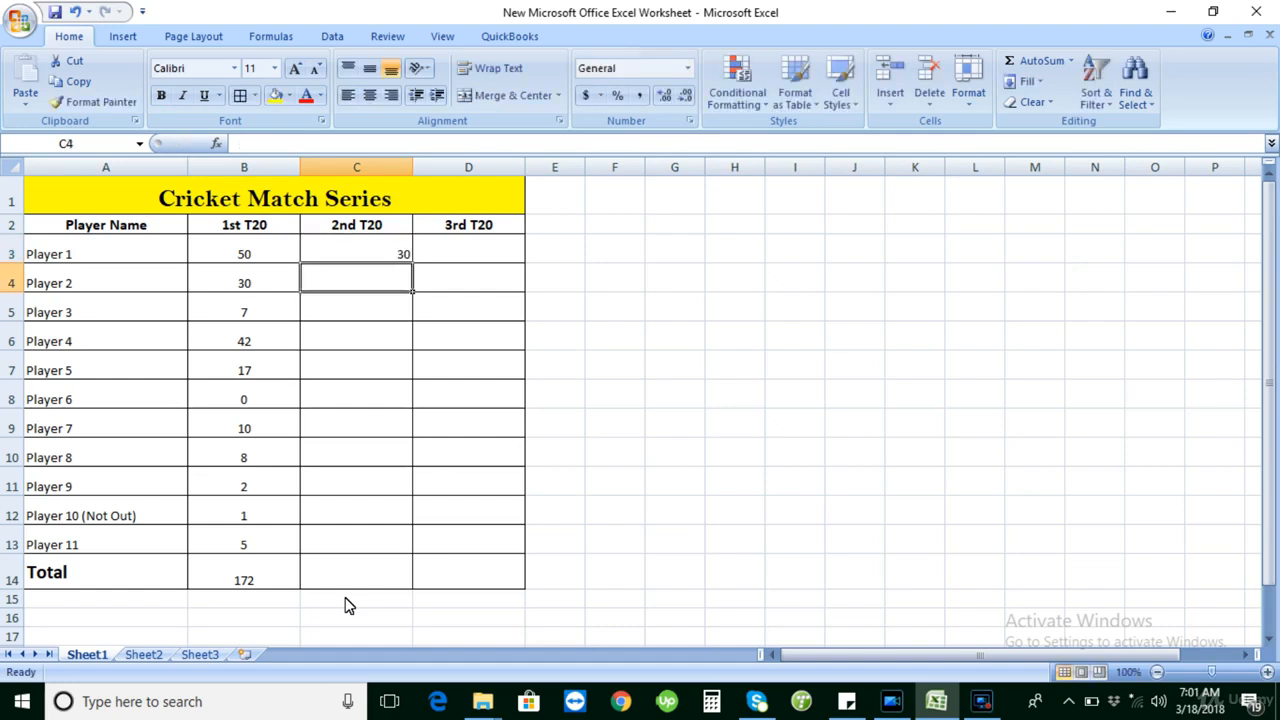
pyautogui.write('58')
pyautogui.press('Return')
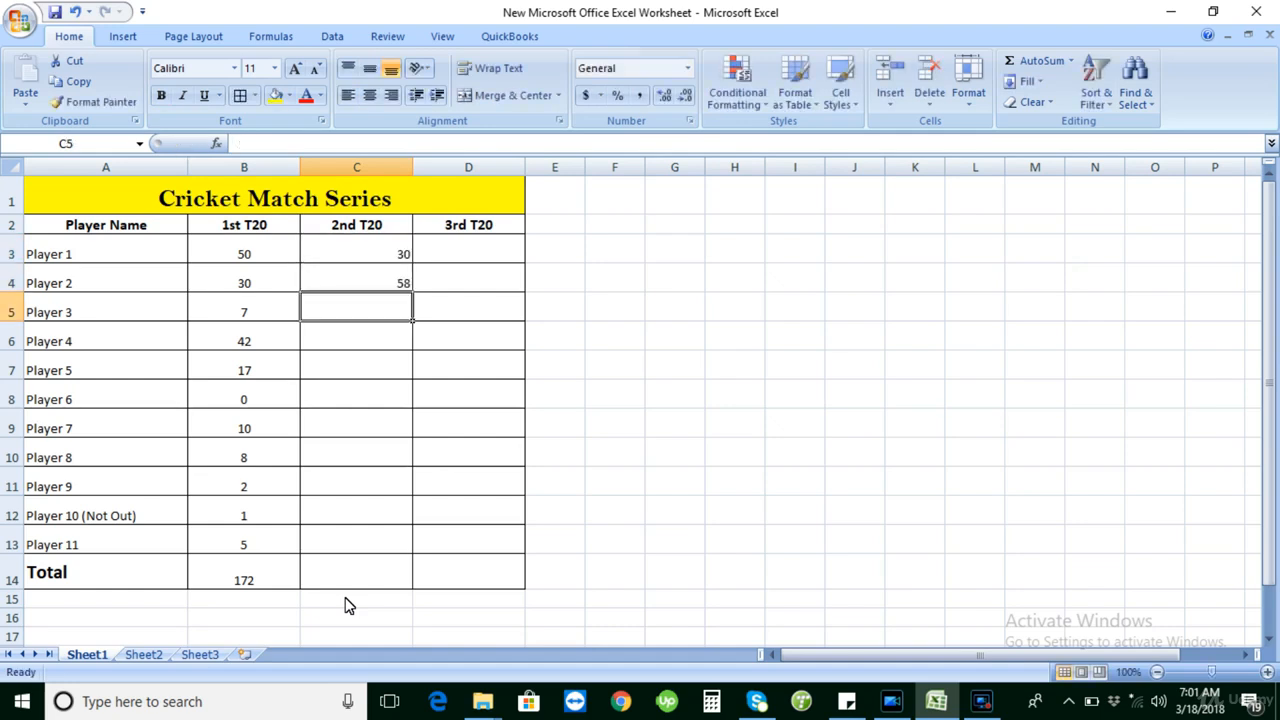
pyautogui.write('21')
pyautogui.press('Return')
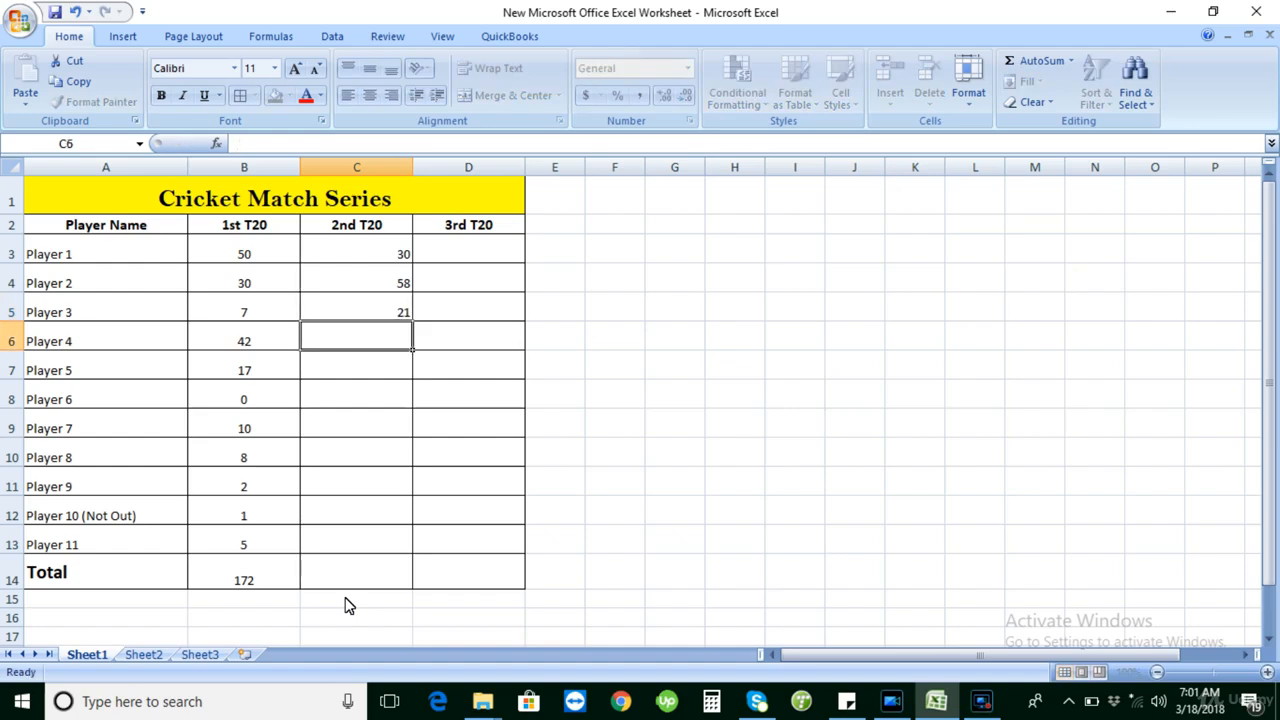
pyautogui.write('45')
pyautogui.press('Return')
# Enter the 2nd T20 scores 0, 67, 55 and 10 for Players 5 to 8 in C7:C10
pyautogui.write('0')
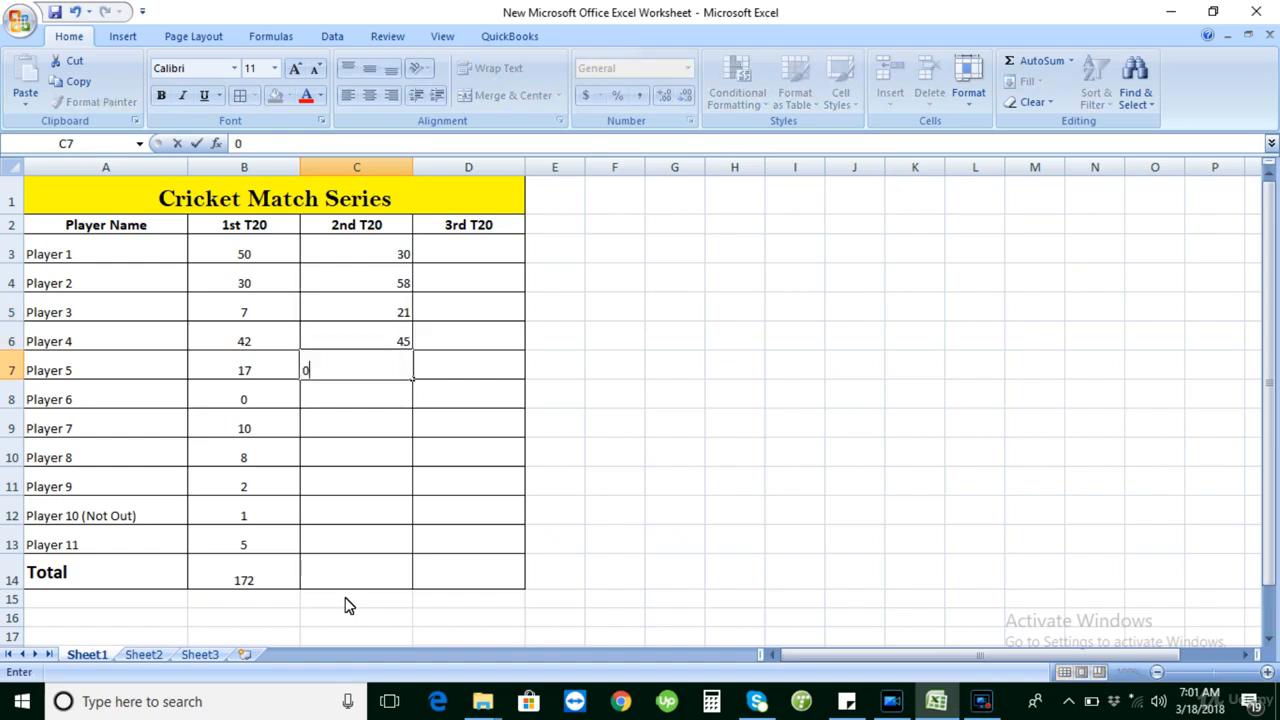
pyautogui.press('Return')
pyautogui.write('67')
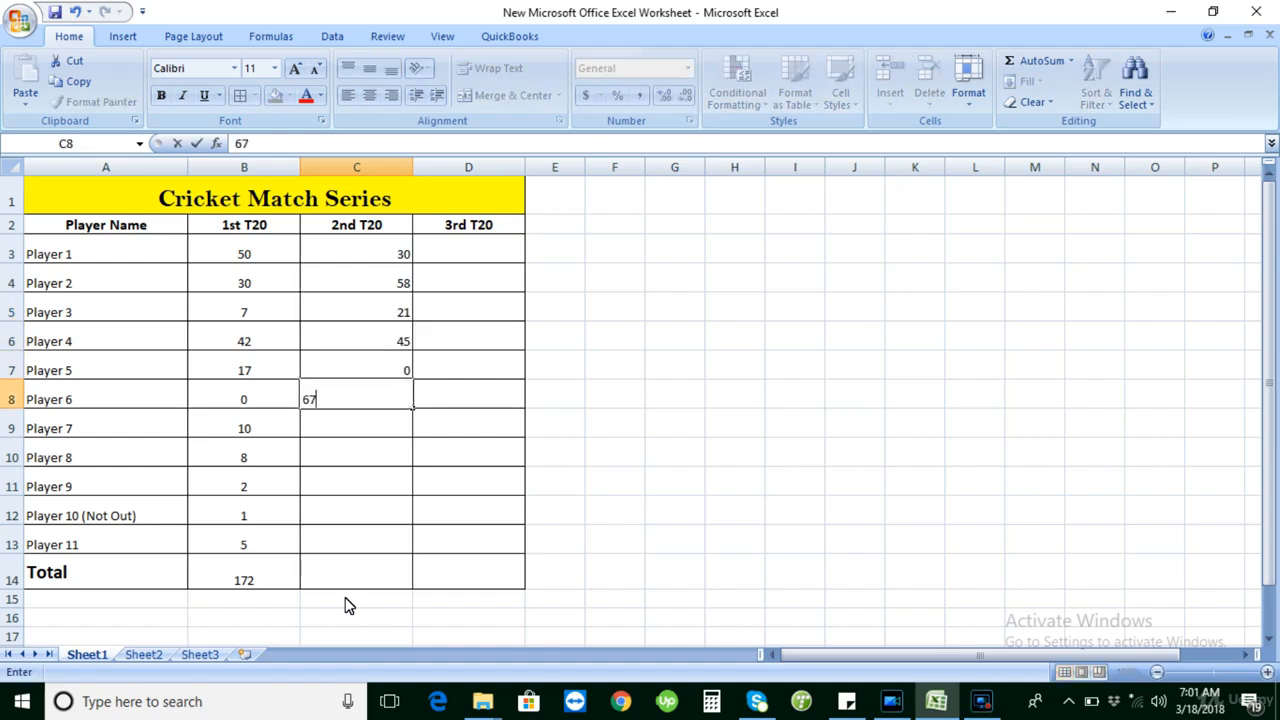
pyautogui.press('Return')
pyautogui.write('55')
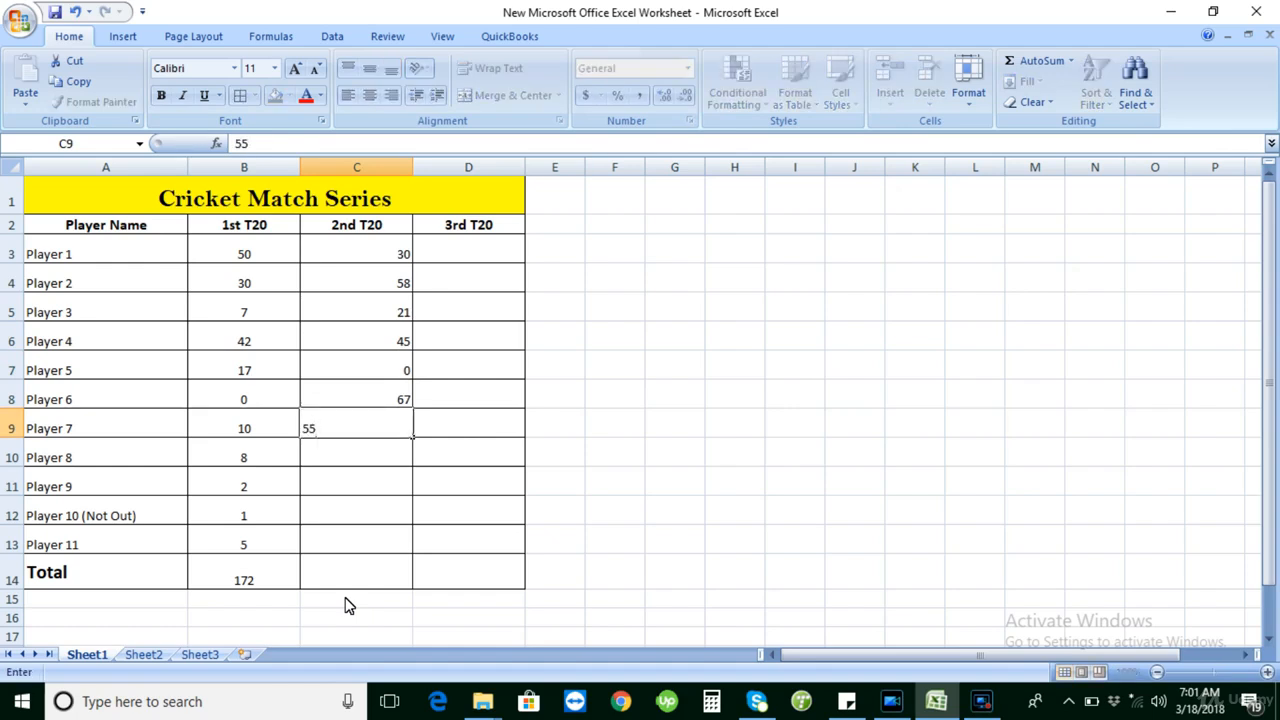
pyautogui.press('Return')
pyautogui.write('10')
pyautogui.press('Return')
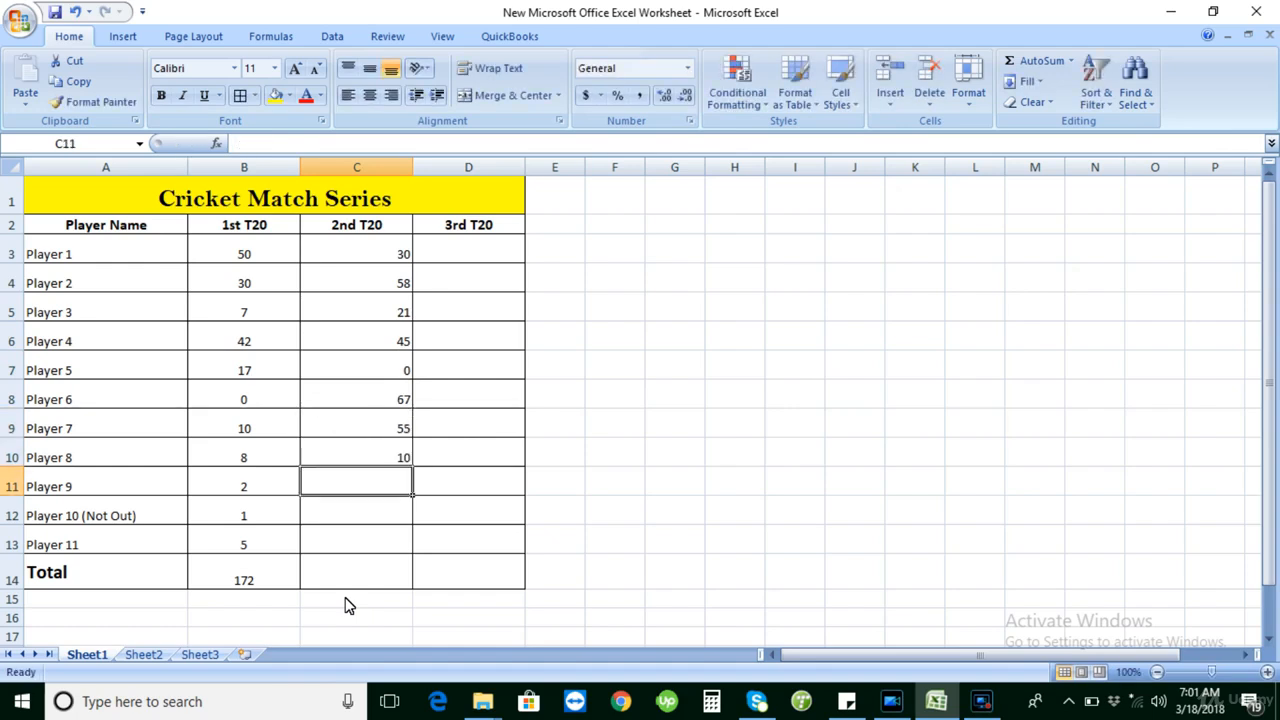
# Enter the 2nd T20 scores 8, 0 and 14 for Players 9 to 11 in C11:C13
pyautogui.write('8')
pyautogui.press('Return')
pyautogui.write('0')
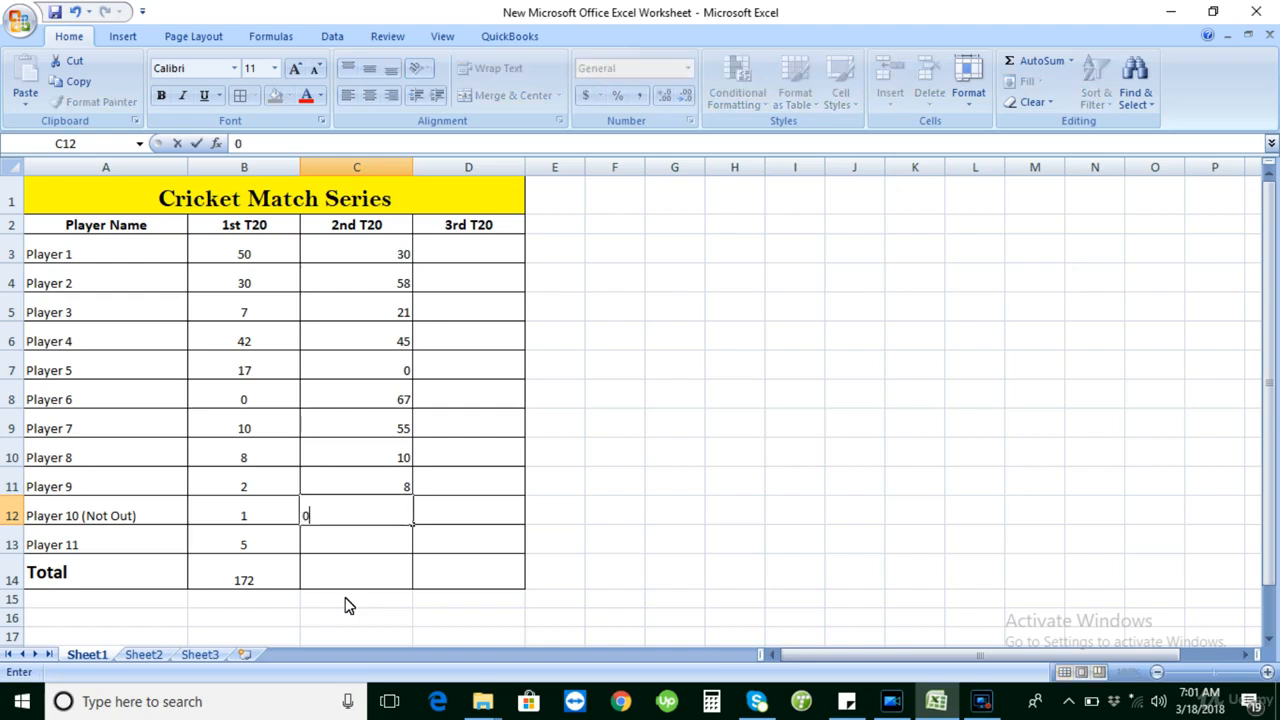
pyautogui.press('Return')
pyautogui.write('14')
pyautogui.press('Return')
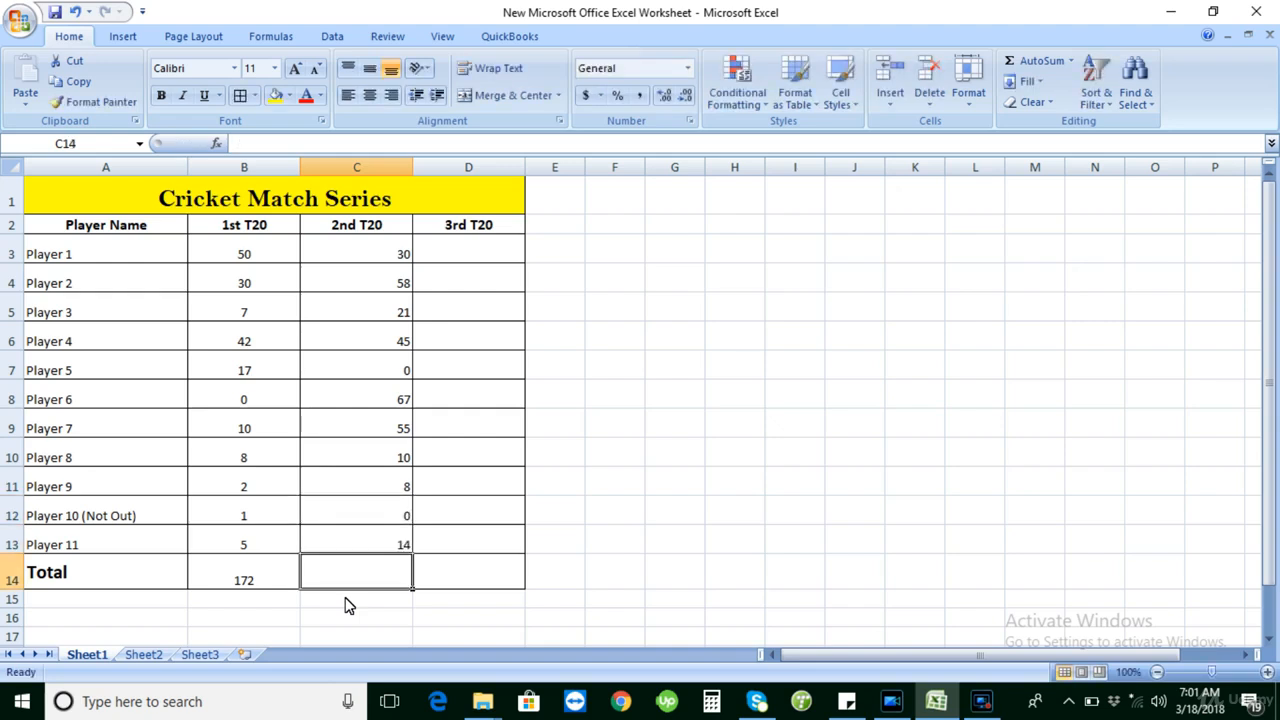
# Enter the 3rd T20 scores 25, 0, 4 and 28 for Players 1 to 4 in D3:D6
pyautogui.press('Up')
pyautogui.press('Up')
pyautogui.press('Up')
pyautogui.press('Up')
pyautogui.press('Up')
pyautogui.press('Up')
pyautogui.press('Up')
pyautogui.press('Up')
pyautogui.press('Right')
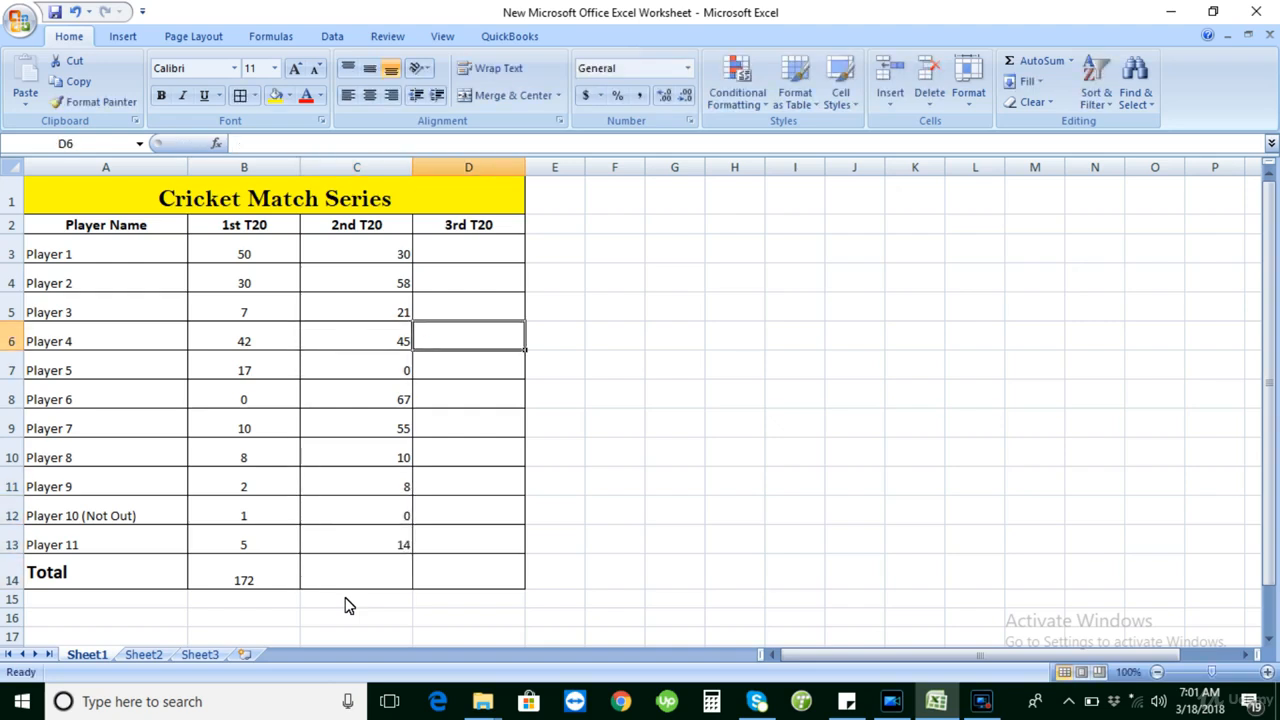
pyautogui.press('Right')
pyautogui.press('Up')
pyautogui.press('Up')
pyautogui.press('Up')
pyautogui.press('Left')
pyautogui.press('Right')
pyautogui.press('Left')
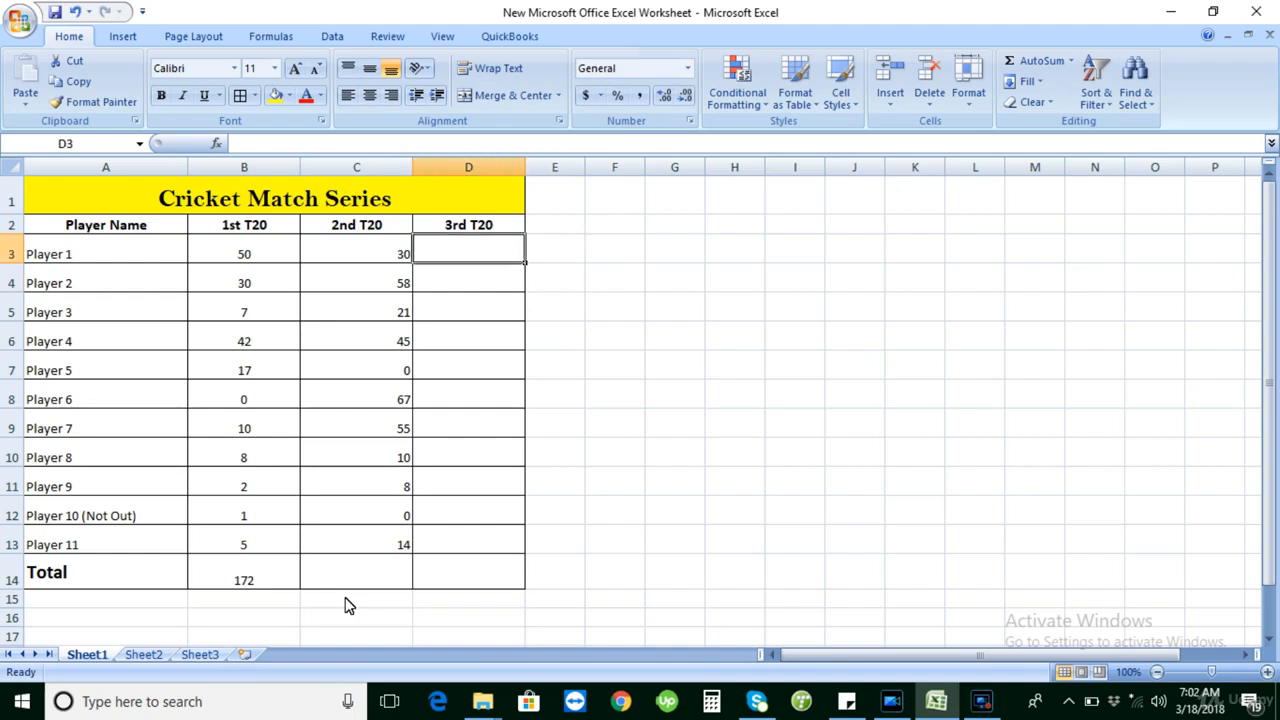
pyautogui.write('25')
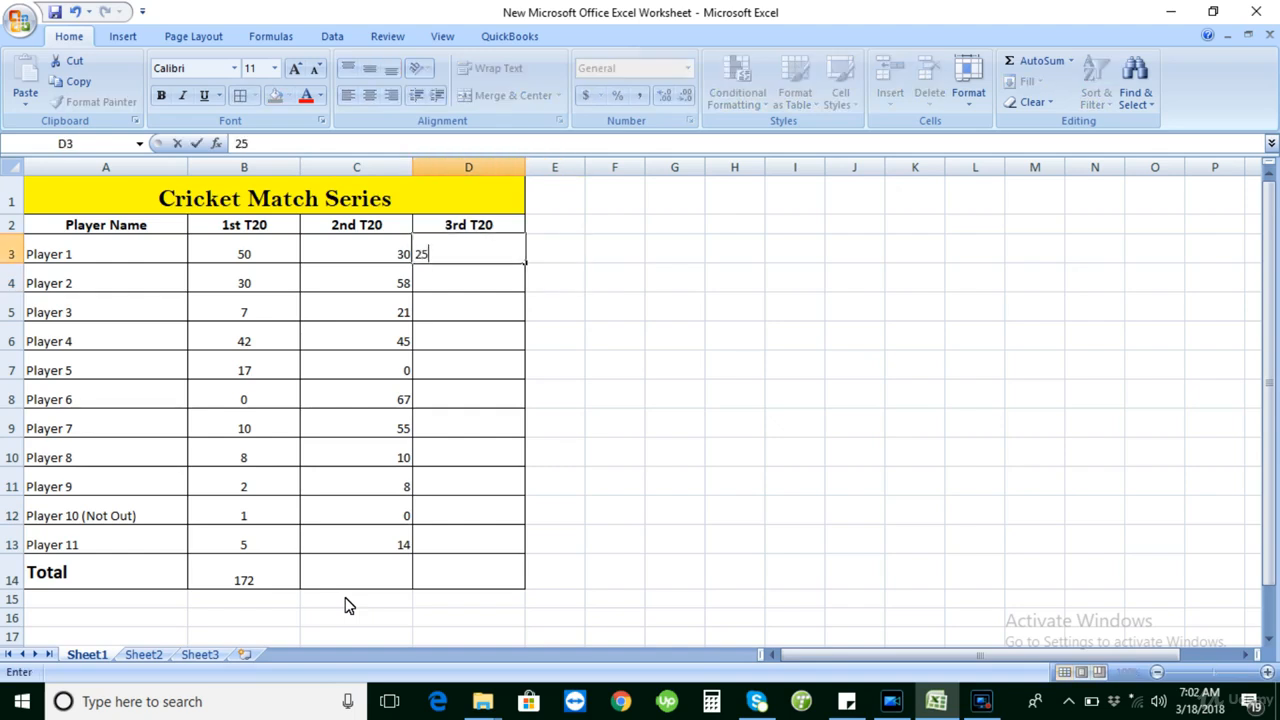
pyautogui.press('Return')
pyautogui.write('0')
pyautogui.press('Return')
pyautogui.write('4')
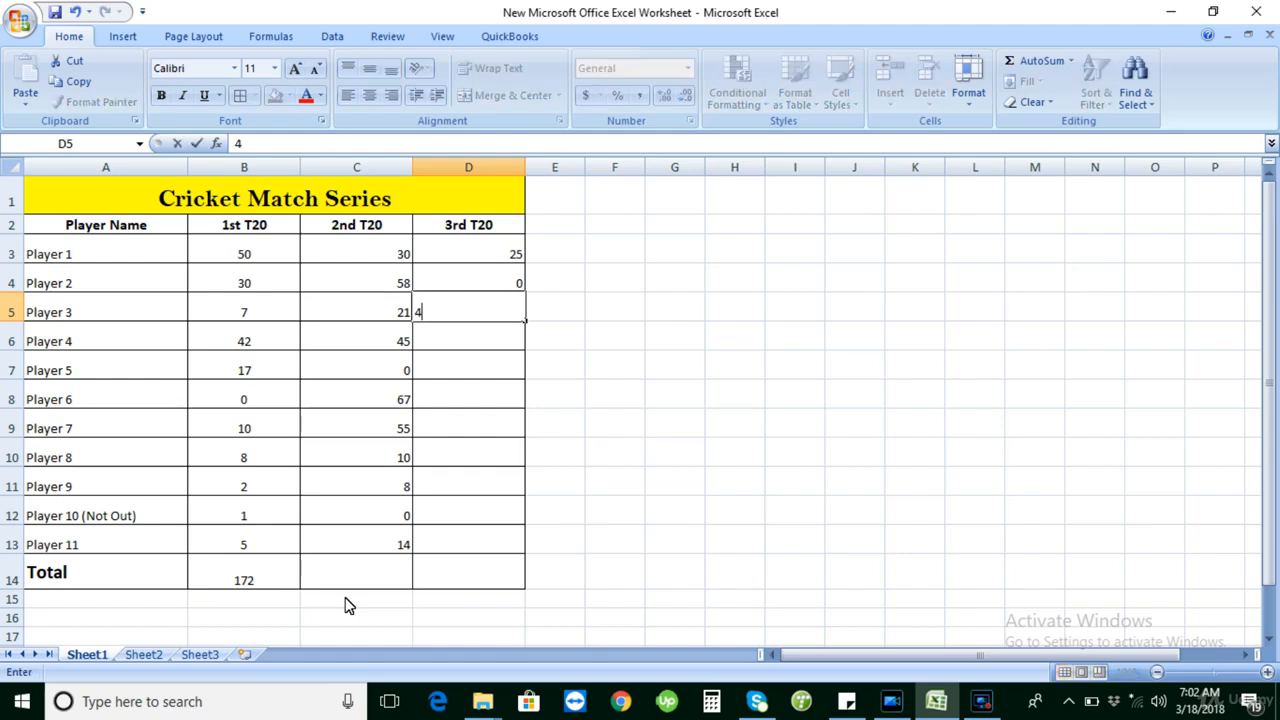
pyautogui.press('Return')
pyautogui.write('28')
pyautogui.press('Return')
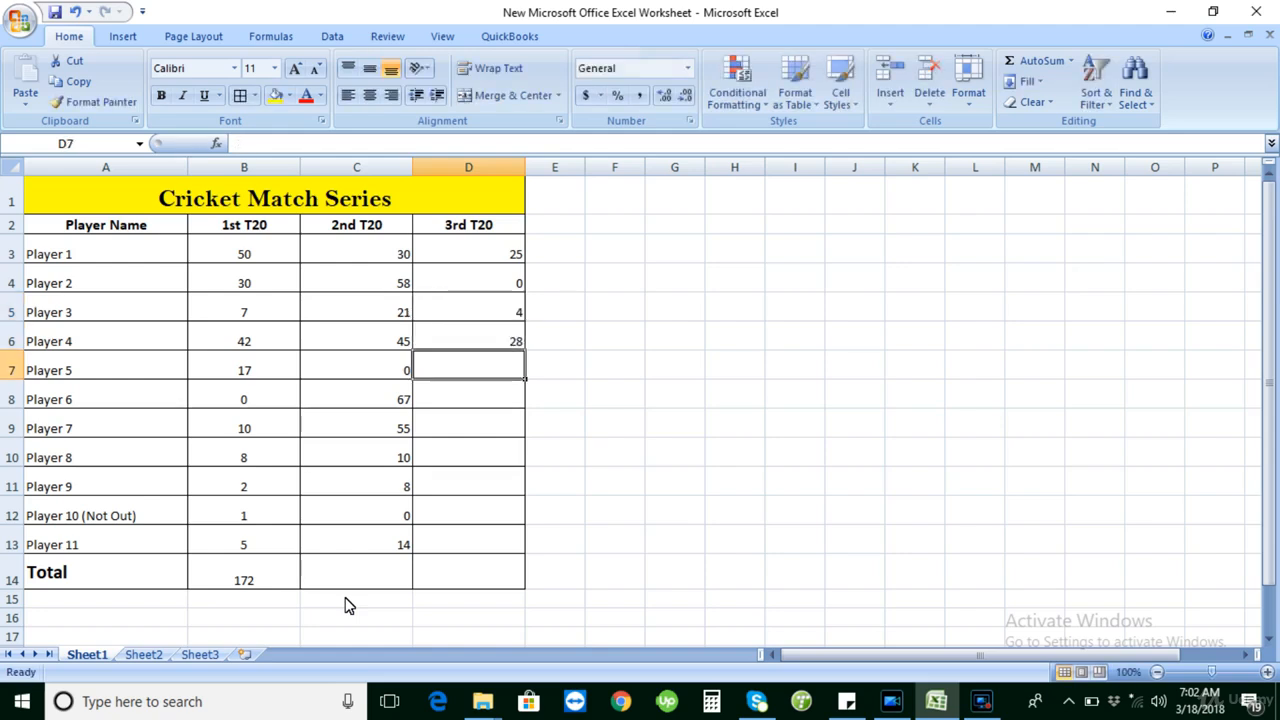
# Enter the 3rd T20 scores 10, 5, 9 and 25 for Players 5 to 8 in D7:D10
pyautogui.write('10')
pyautogui.press('Return')
pyautogui.write('5')
pyautogui.press('Return')
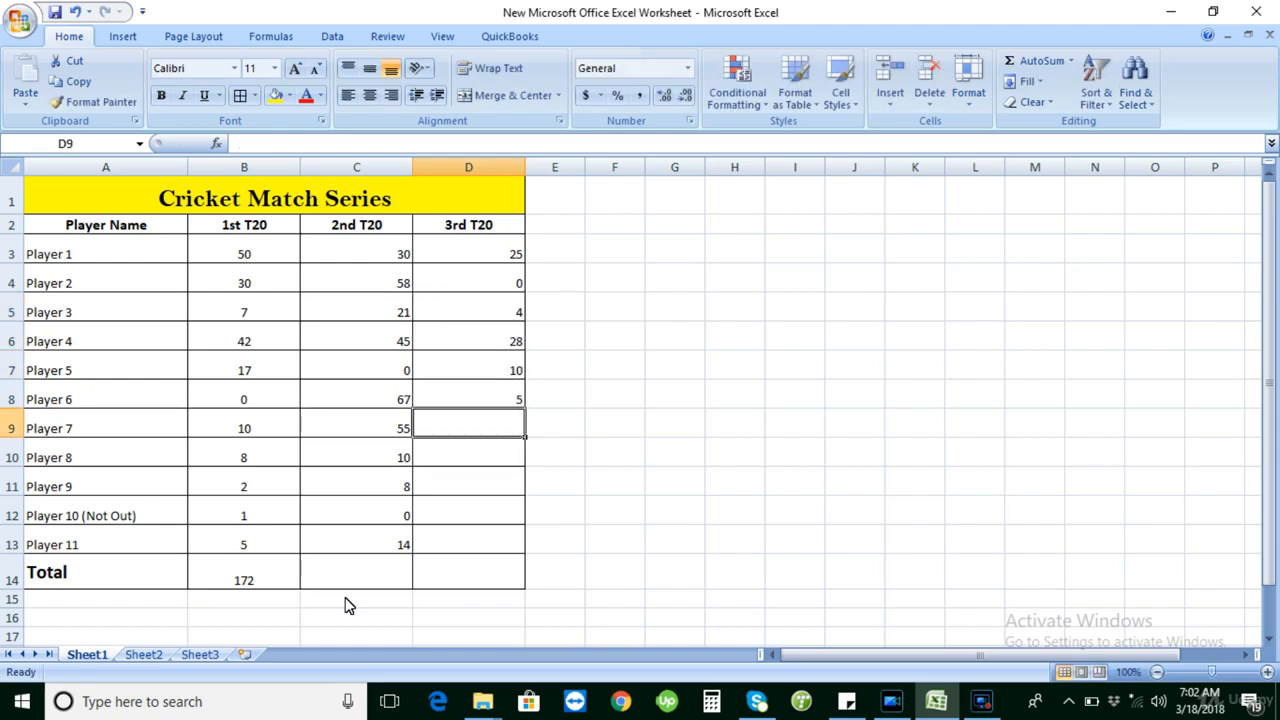
pyautogui.write('9')
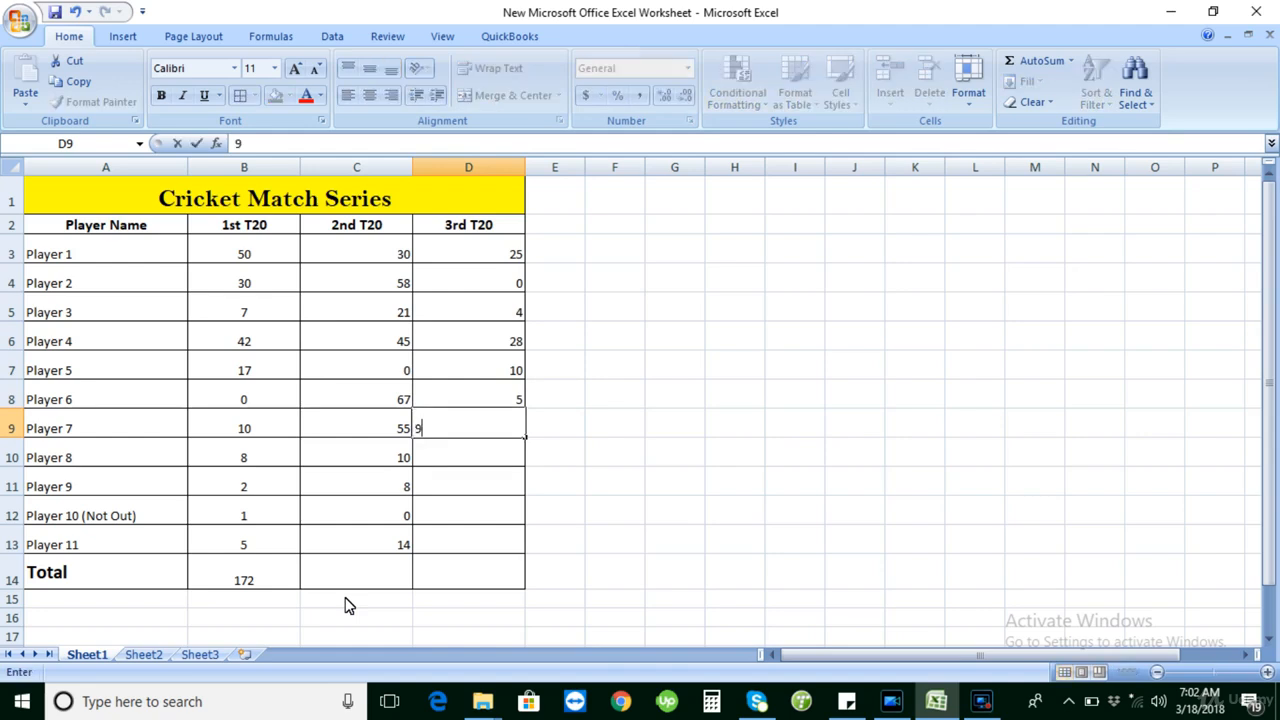
pyautogui.press('Return')
pyautogui.write('25')
pyautogui.press('Return')
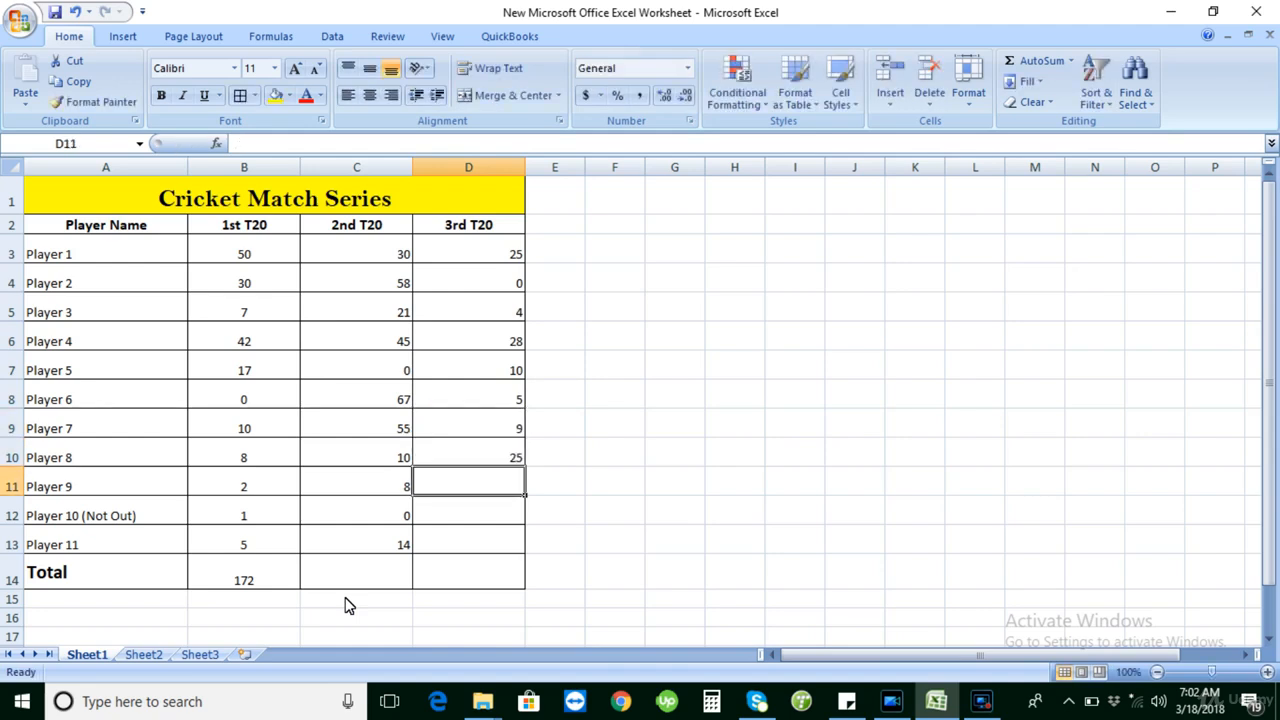
# Enter the 3rd T20 scores 45, 10 and 15 for Players 9 to 11 in D11:D13
pyautogui.write('45')
pyautogui.press('Return')
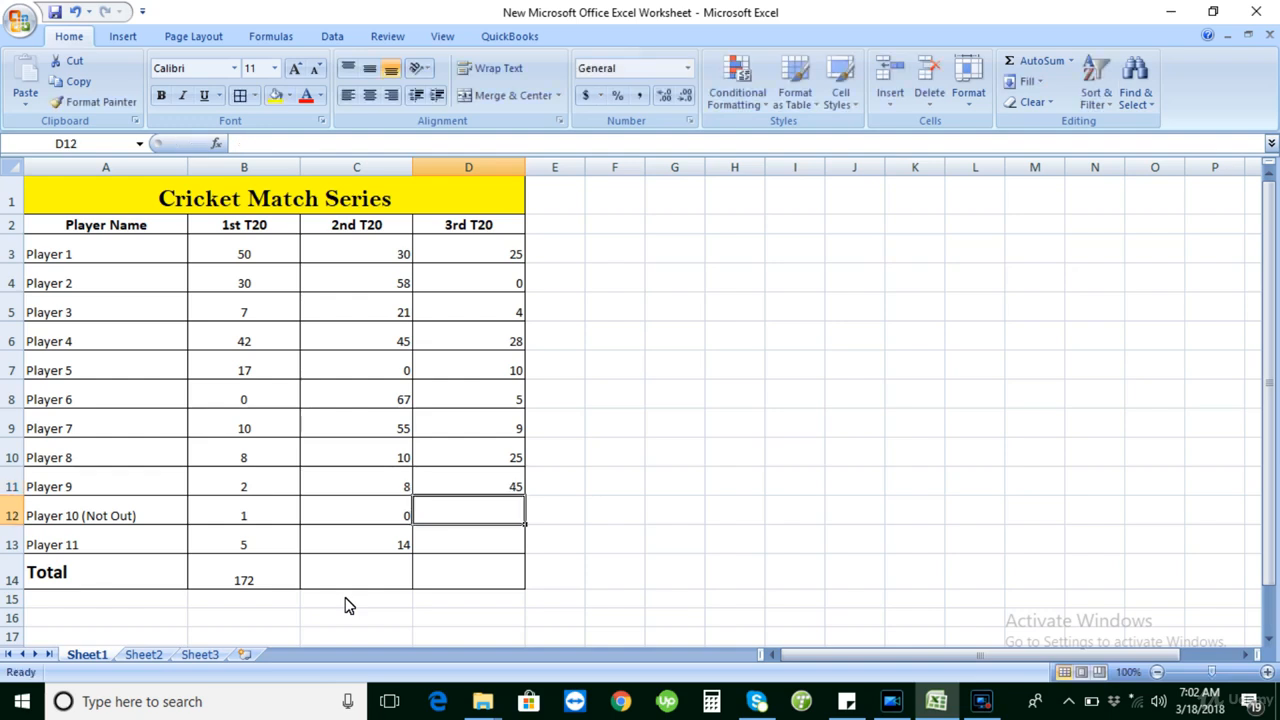
pyautogui.write('10')
pyautogui.press('Return')
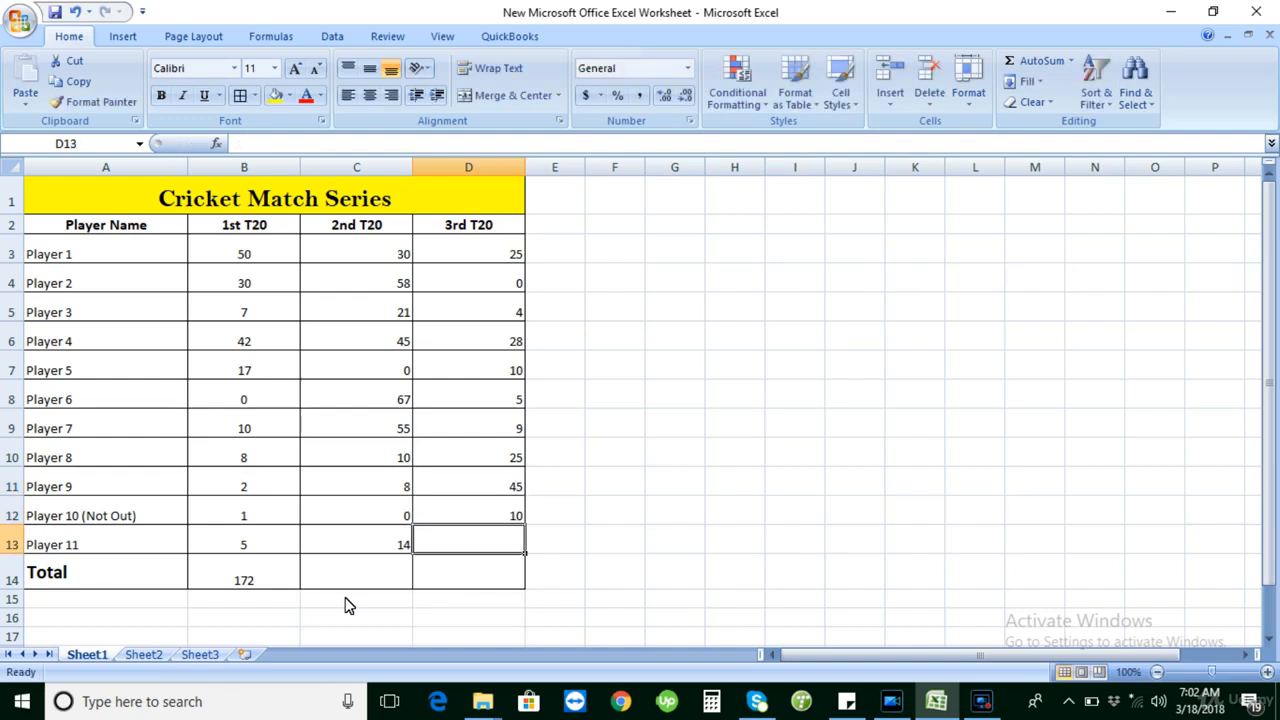
pyautogui.write('15')
pyautogui.press('Return')
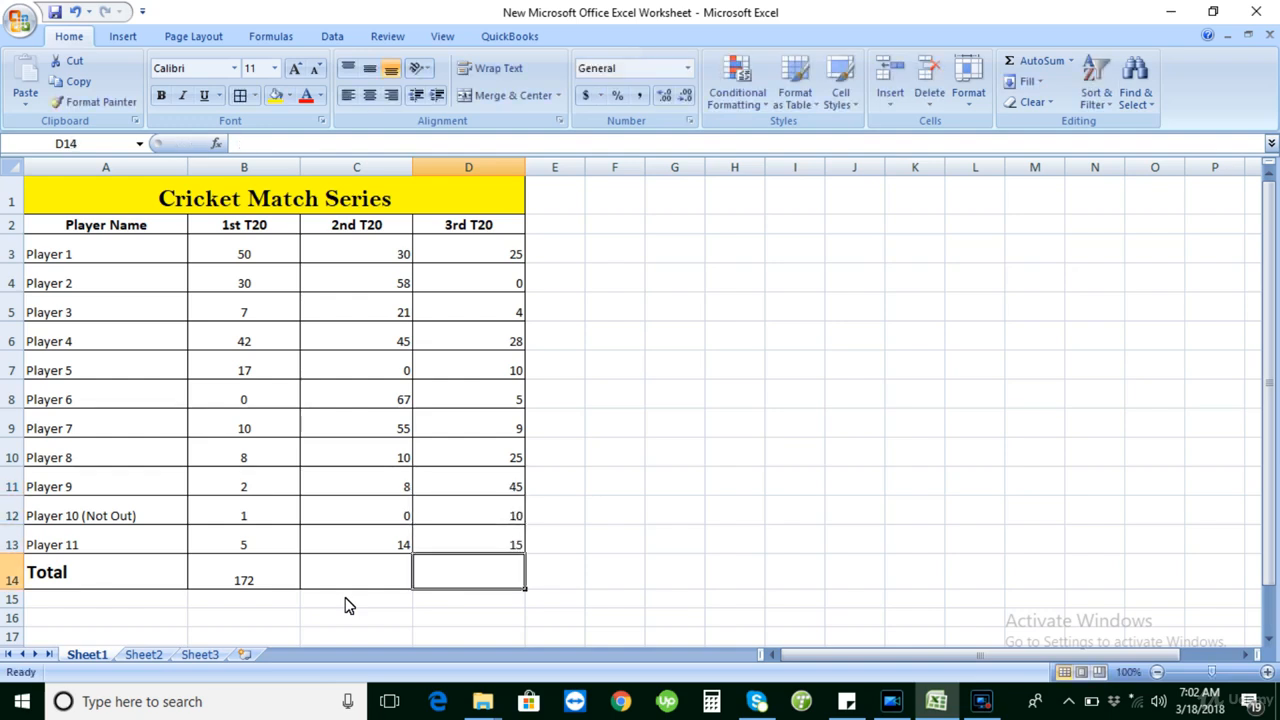
pyautogui.press('Up')
pyautogui.press('Up')
pyautogui.press('Up')
pyautogui.press('Up')
pyautogui.press('Up')
pyautogui.press('Up')
pyautogui.press('Up')
pyautogui.press('Up')
pyautogui.press('Up')
pyautogui.press('Up')
pyautogui.press('Up')
pyautogui.press('Up')
pyautogui.press('Up')
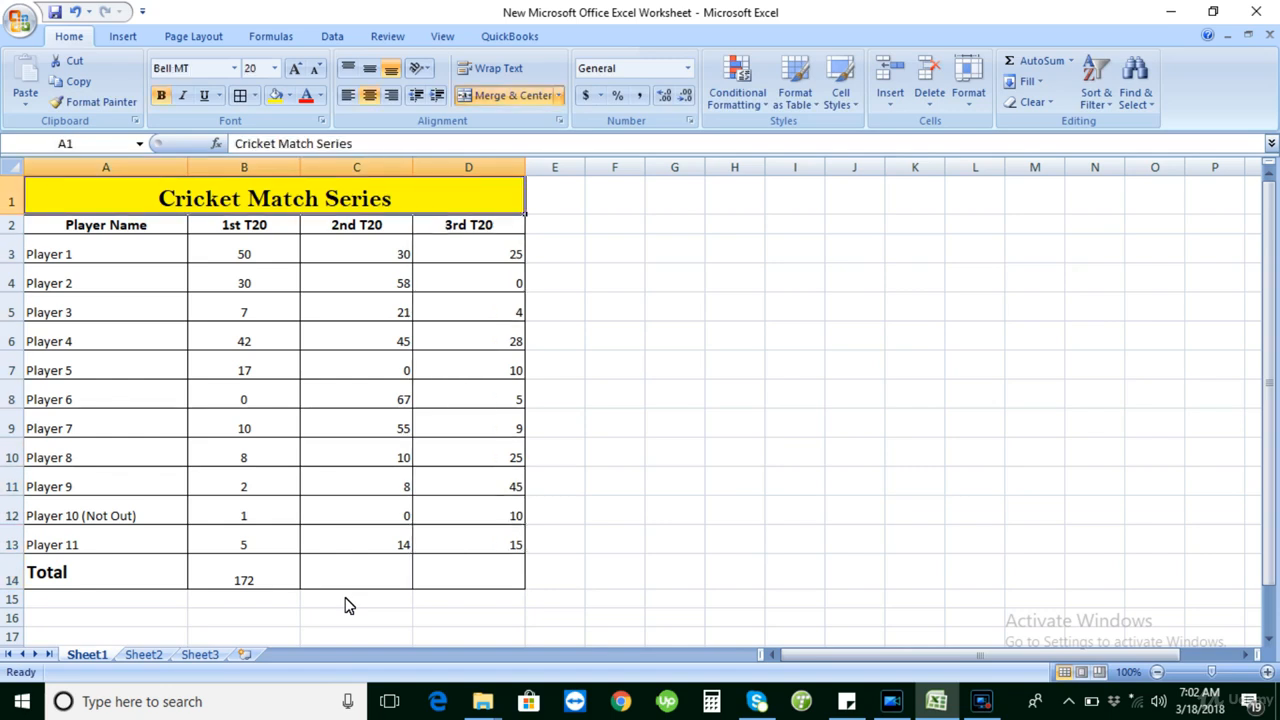
pyautogui.press('Down')
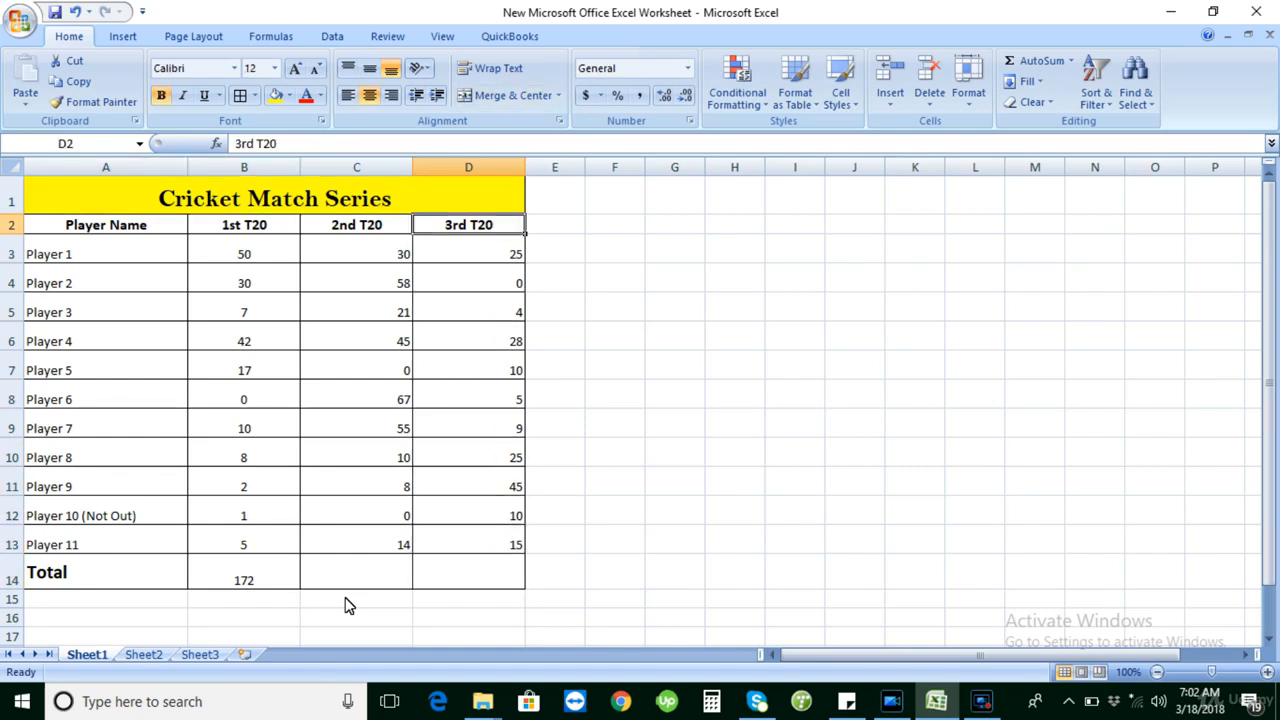
pyautogui.press('Down')
pyautogui.press('Left')
pyautogui.press('Left')
pyautogui.press('Left')
pyautogui.press('Right')
pyautogui.press('Right')
pyautogui.press('Right')
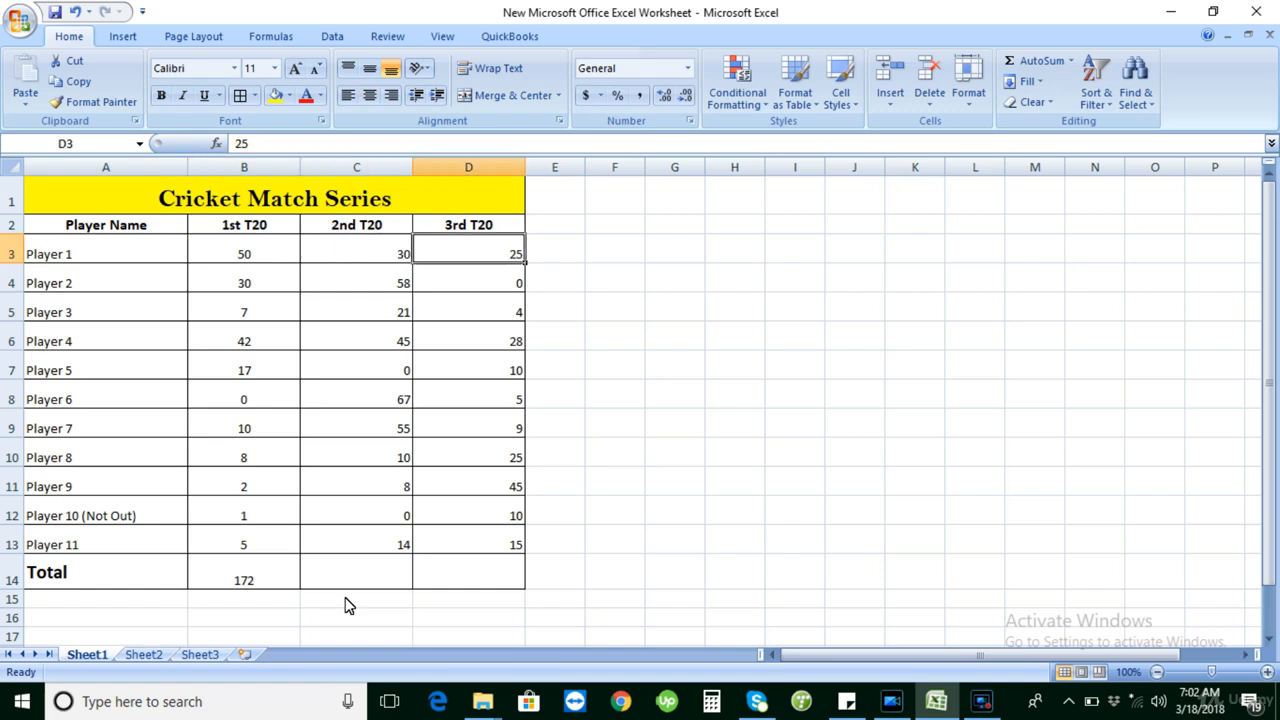
pyautogui.press('Right')
pyautogui.press('Left')
pyautogui.press('Left')
pyautogui.press('Left')
pyautogui.press('Left')
pyautogui.press('Right')
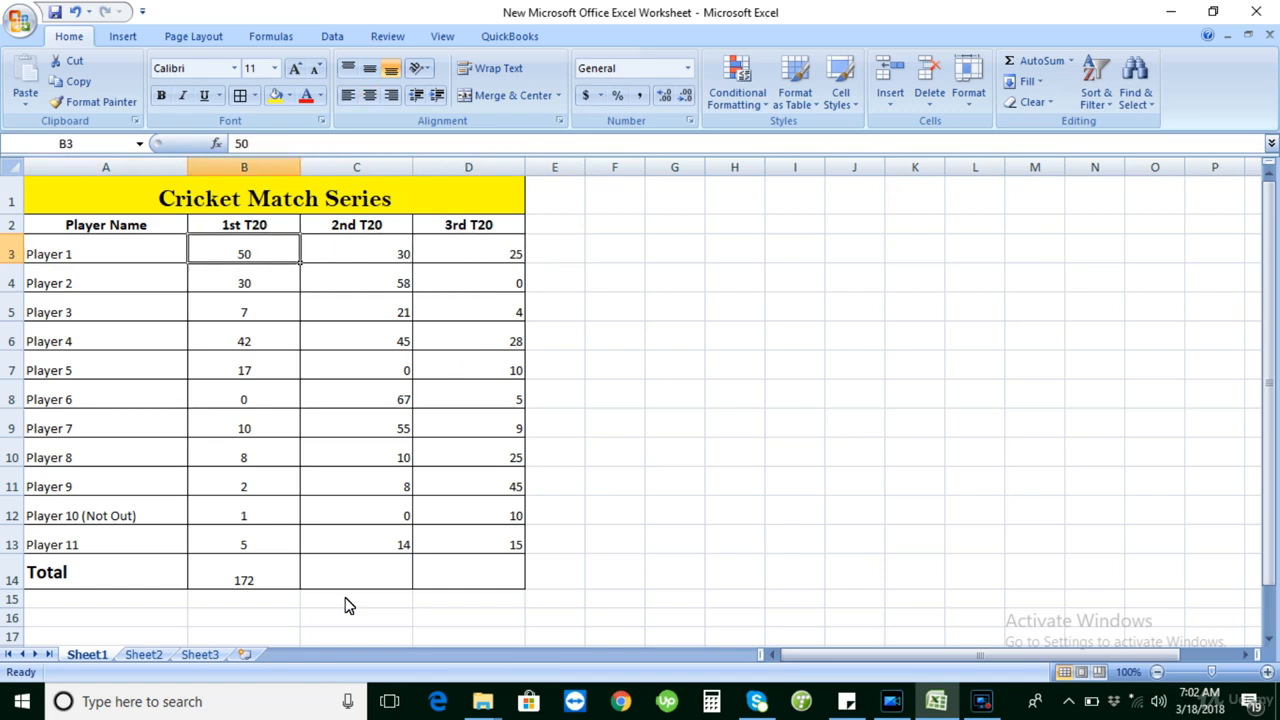
# Centre the 2nd and 3rd T20 scores in C3:D13 horizontally in their cells
pyautogui.press('Right')
pyautogui.hotkey('shift', 'Right')
pyautogui.hotkey('shift', 'Down')
pyautogui.hotkey('shift', 'Down')
pyautogui.hotkey('shift', 'Down')
pyautogui.hotkey('shift', 'Down')
pyautogui.hotkey('shift', 'Down')
pyautogui.hotkey('shift', 'Down')
pyautogui.hotkey('shift', 'Down')
pyautogui.hotkey('shift', 'Down')
pyautogui.hotkey('shift', 'Down')
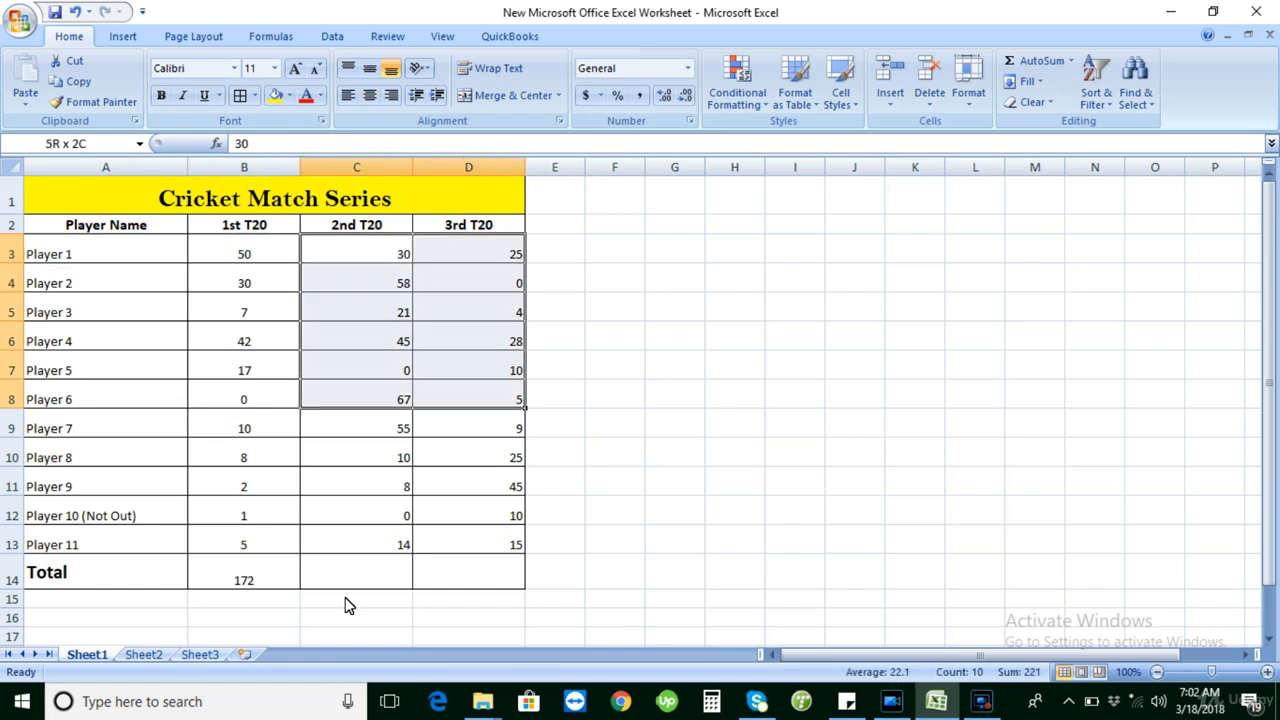
pyautogui.hotkey('shift', 'Down')
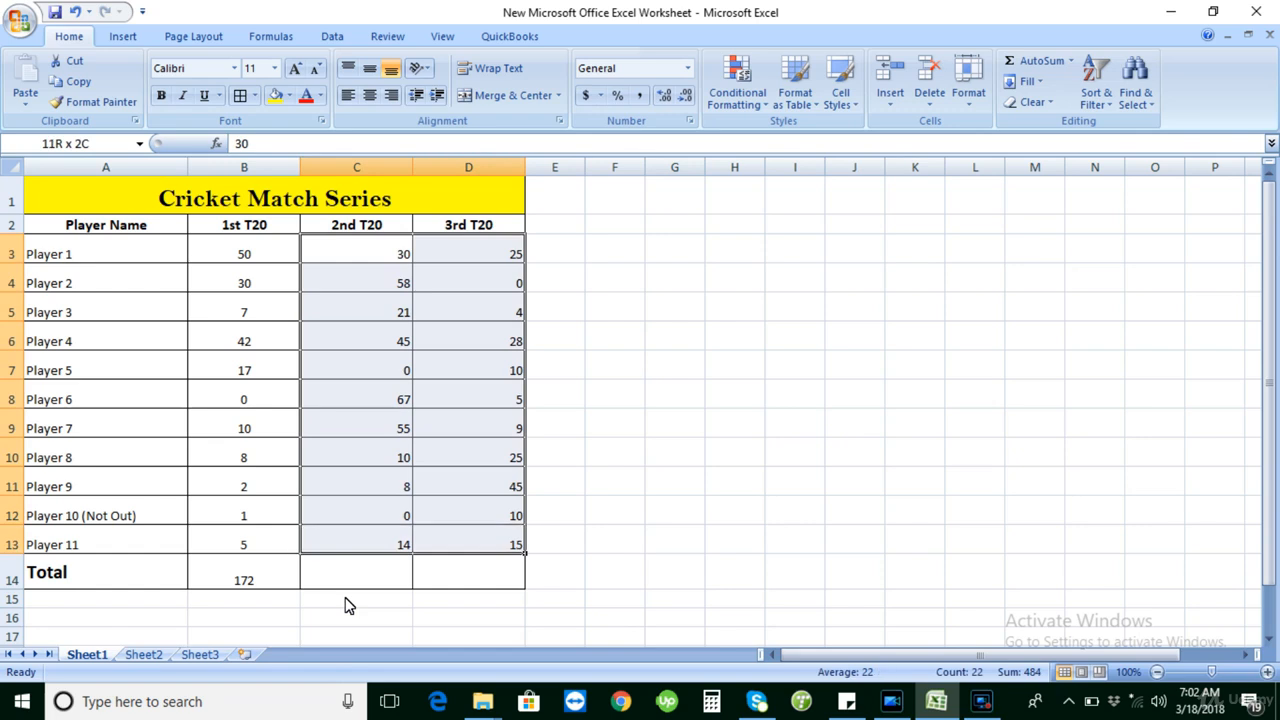
pyautogui.click(369, 96)
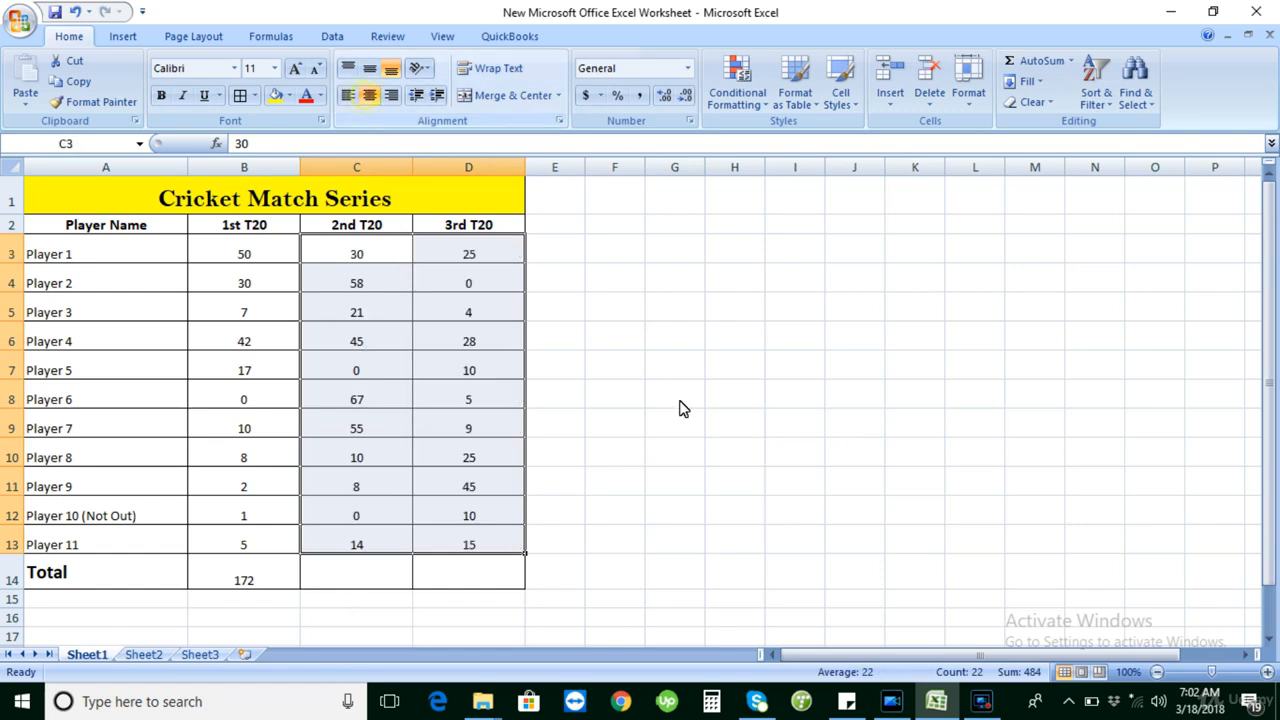
# Total the 2nd T20 scores in C14 with a SUM of C3:C13
pyautogui.click(368, 604)
pyautogui.click(339, 571)
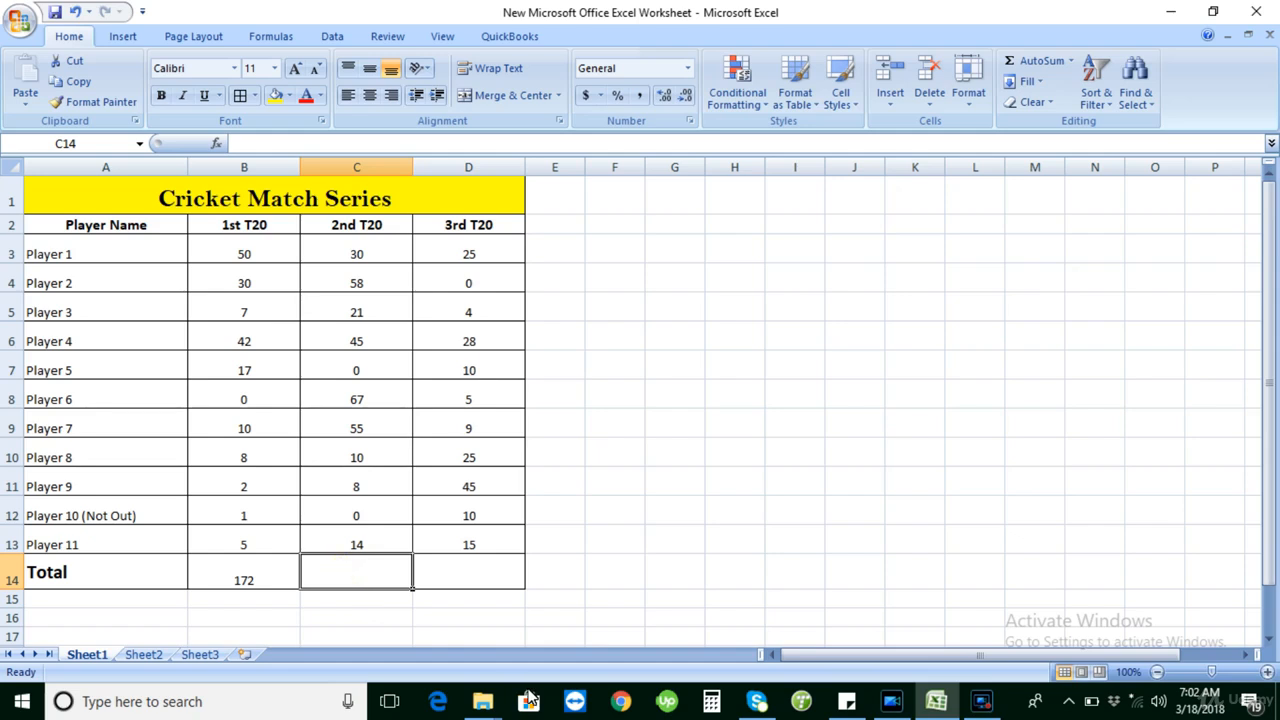
pyautogui.write('=SUM(')
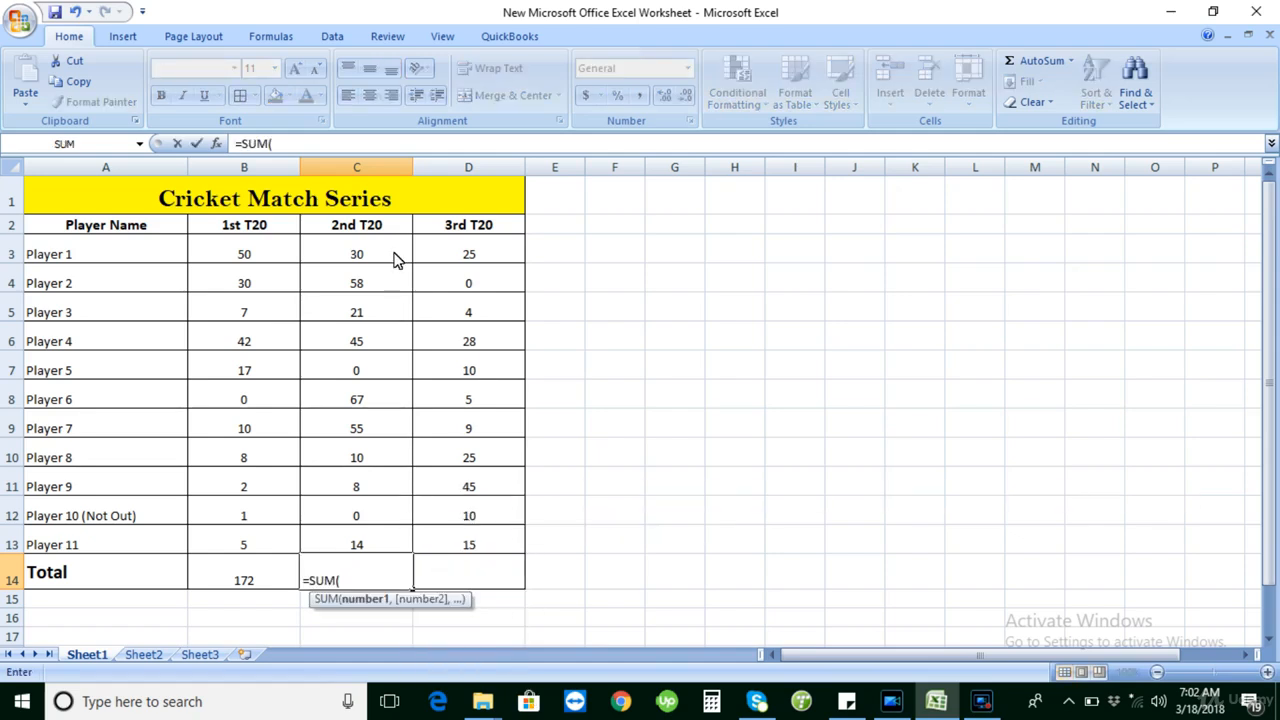
pyautogui.moveTo(394, 257); pyautogui.dragTo(396, 553)
pyautogui.press('Return')
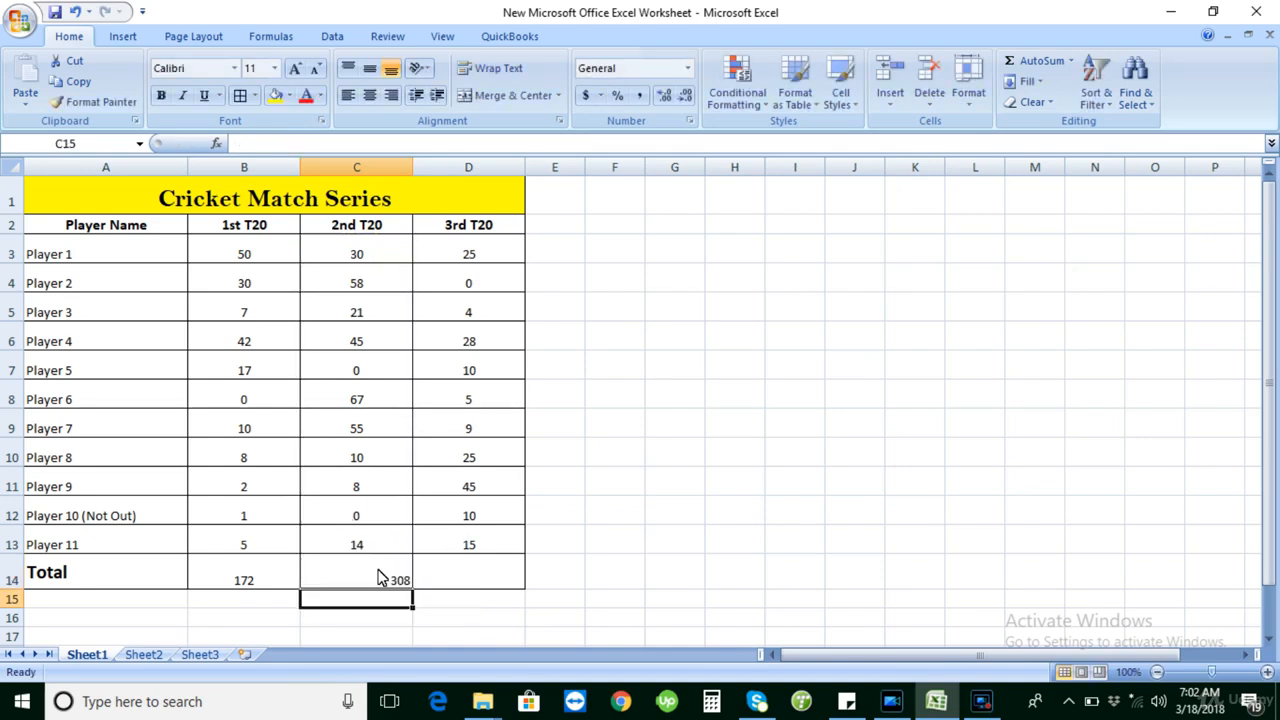
# Undo the 2nd T20 total in C14 and redo it
pyautogui.click(380, 575)
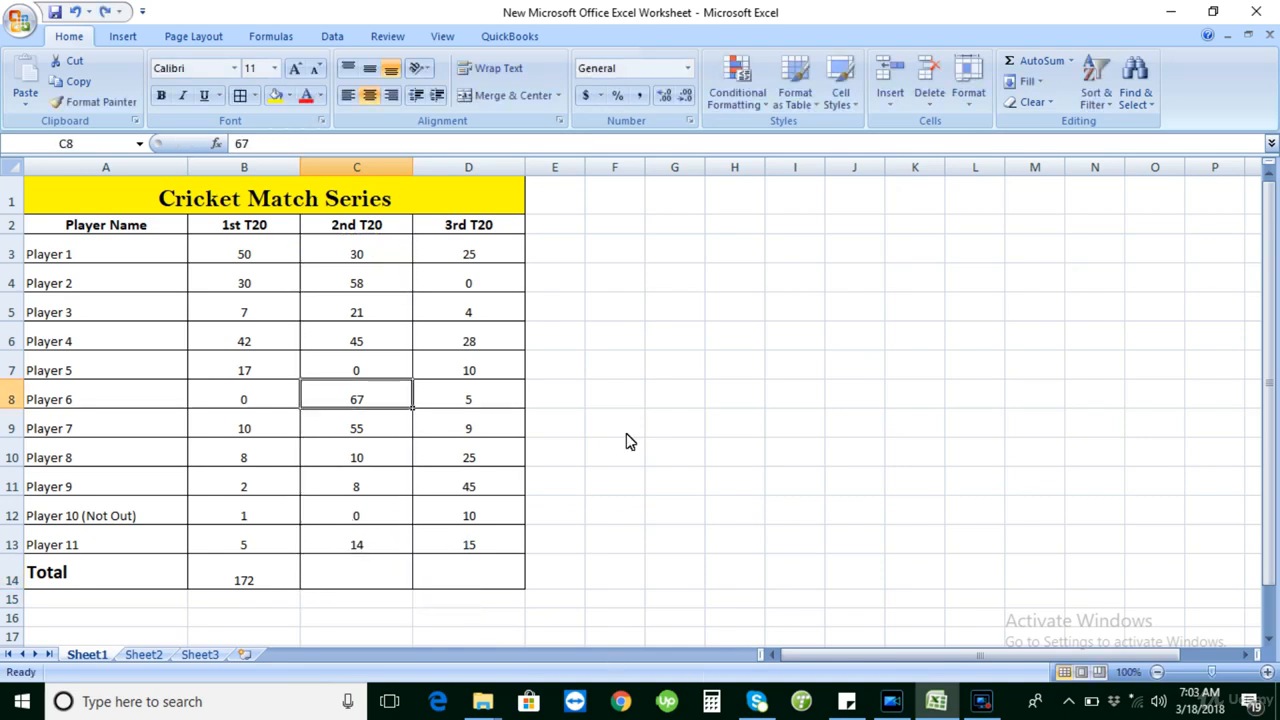
pyautogui.hotkey('ctrl', 'z')
pyautogui.hotkey('ctrl', 'y')
pyautogui.hotkey('ctrl', 'y')
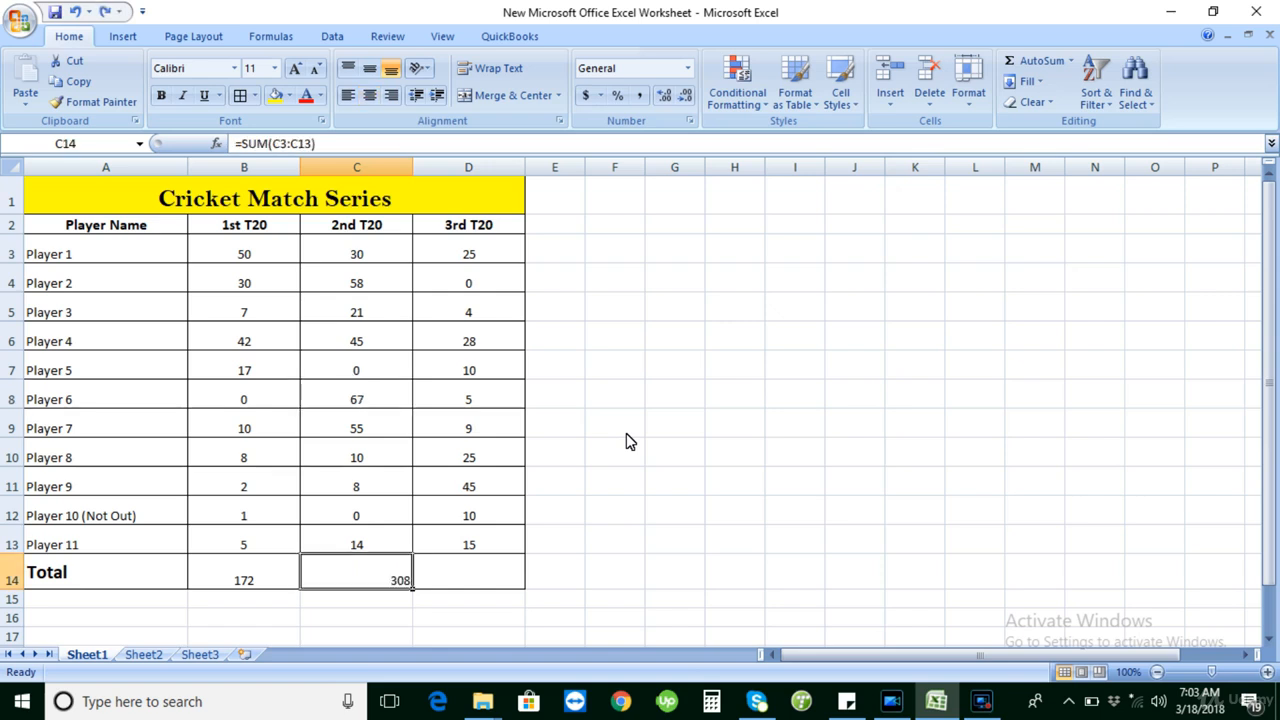
# Enter =SUM(C3:C13) again in C14 for the 2nd T20 total and centre the result
pyautogui.write('=')
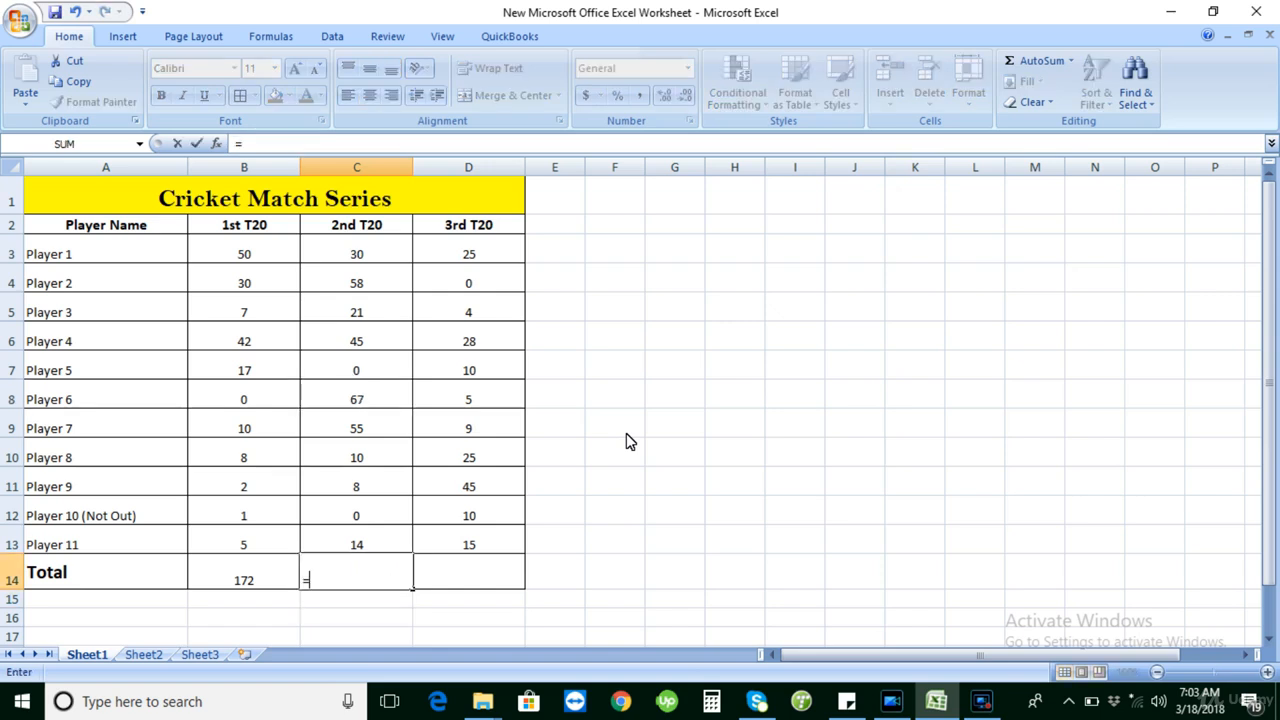
pyautogui.write('sum(')
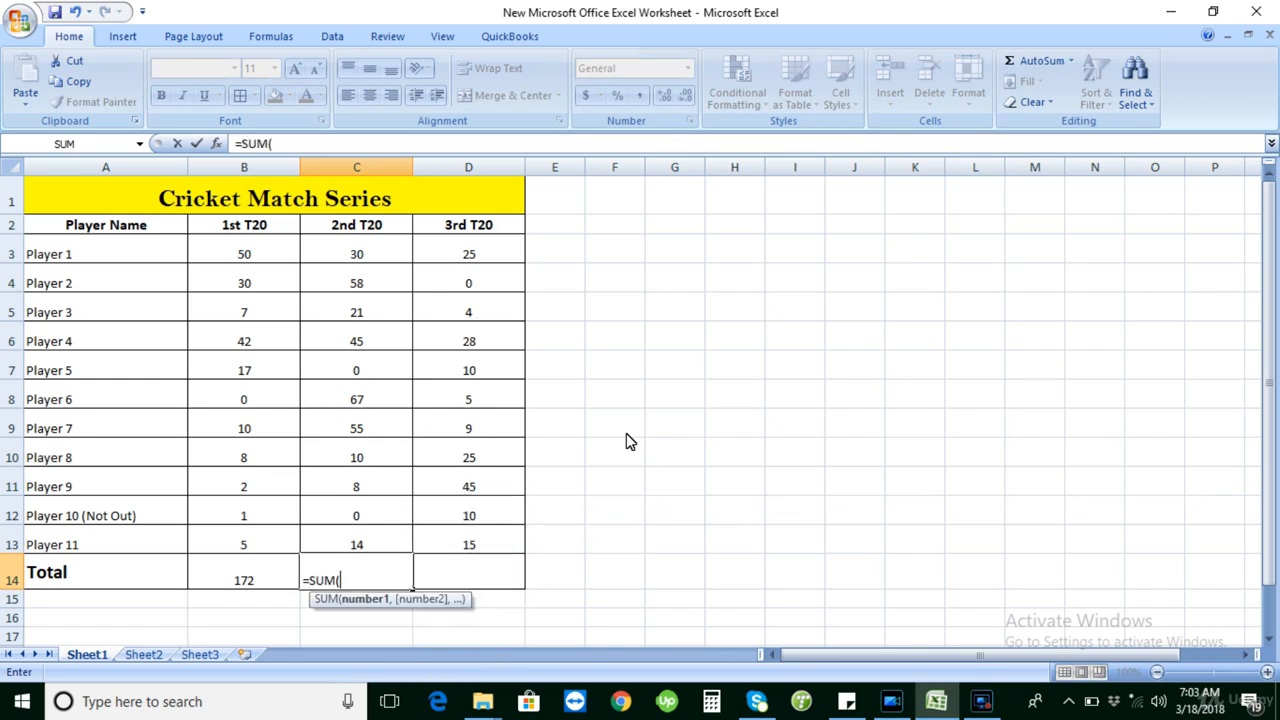
pyautogui.press('Up')
pyautogui.press('Up')
pyautogui.press('Up')
pyautogui.press('Up')
pyautogui.press('Up')
pyautogui.press('Up')
pyautogui.press('Up')
pyautogui.press('Up')
pyautogui.press('Up')
pyautogui.press('Up')
pyautogui.press('Up')
pyautogui.press('Up')
pyautogui.press('Down')
pyautogui.hotkey('shift', 'Down')
pyautogui.hotkey('shift', 'Down')
pyautogui.hotkey('shift', 'Down')
pyautogui.hotkey('shift', 'Down')
pyautogui.hotkey('shift', 'Down')
pyautogui.hotkey('shift', 'Down')
pyautogui.hotkey('shift', 'Down')
pyautogui.hotkey('shift', 'Down')
pyautogui.hotkey('shift', 'Down')
pyautogui.hotkey('shift', 'Down')
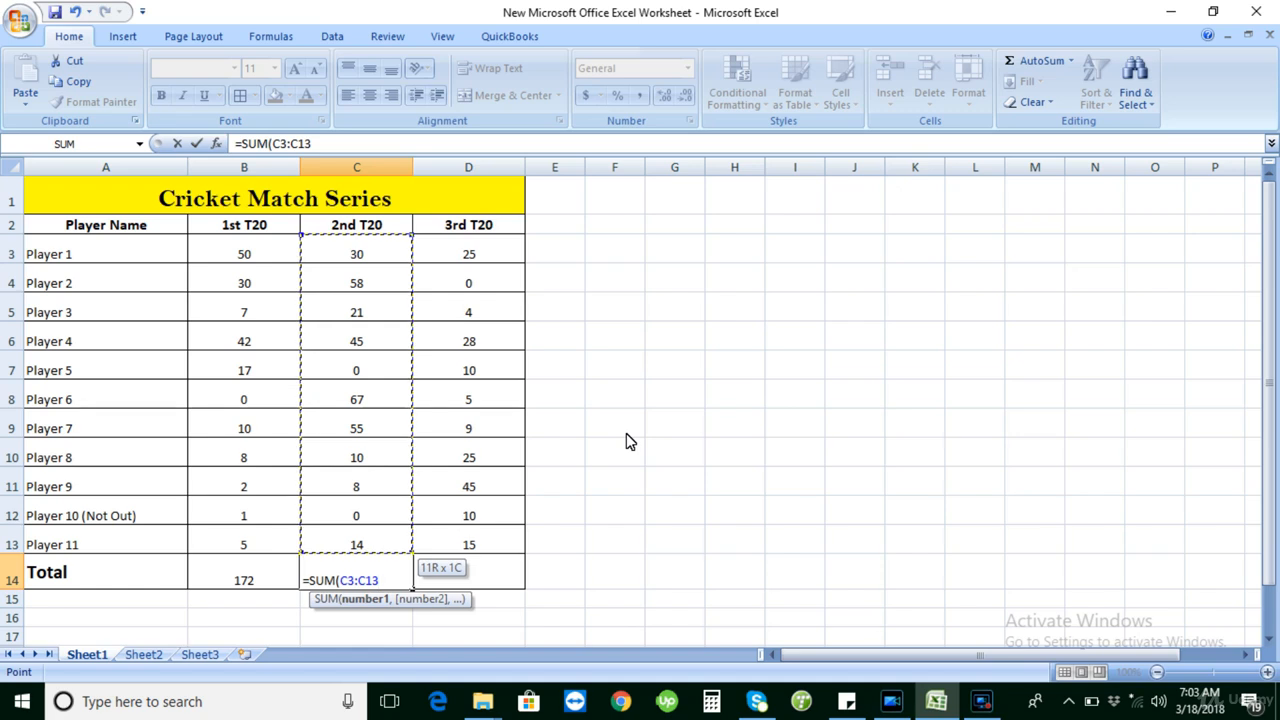
pyautogui.press('Return')
pyautogui.press('Up')
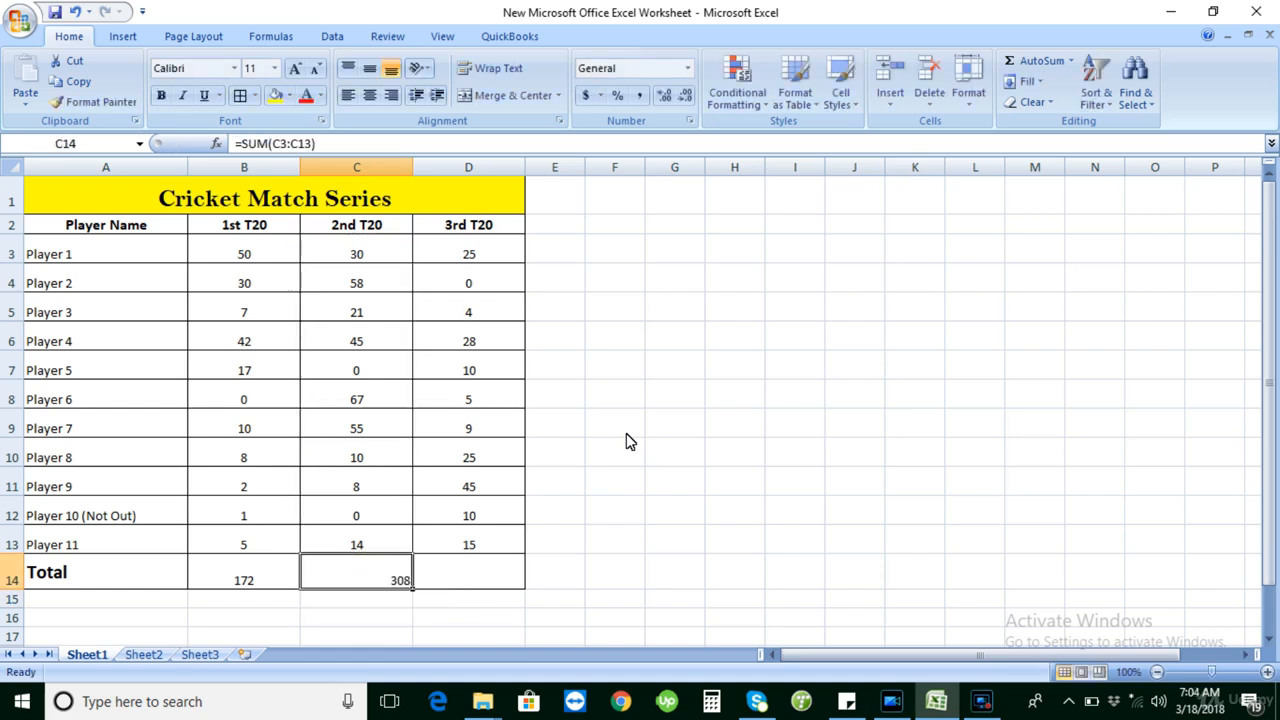
pyautogui.click(369, 95)
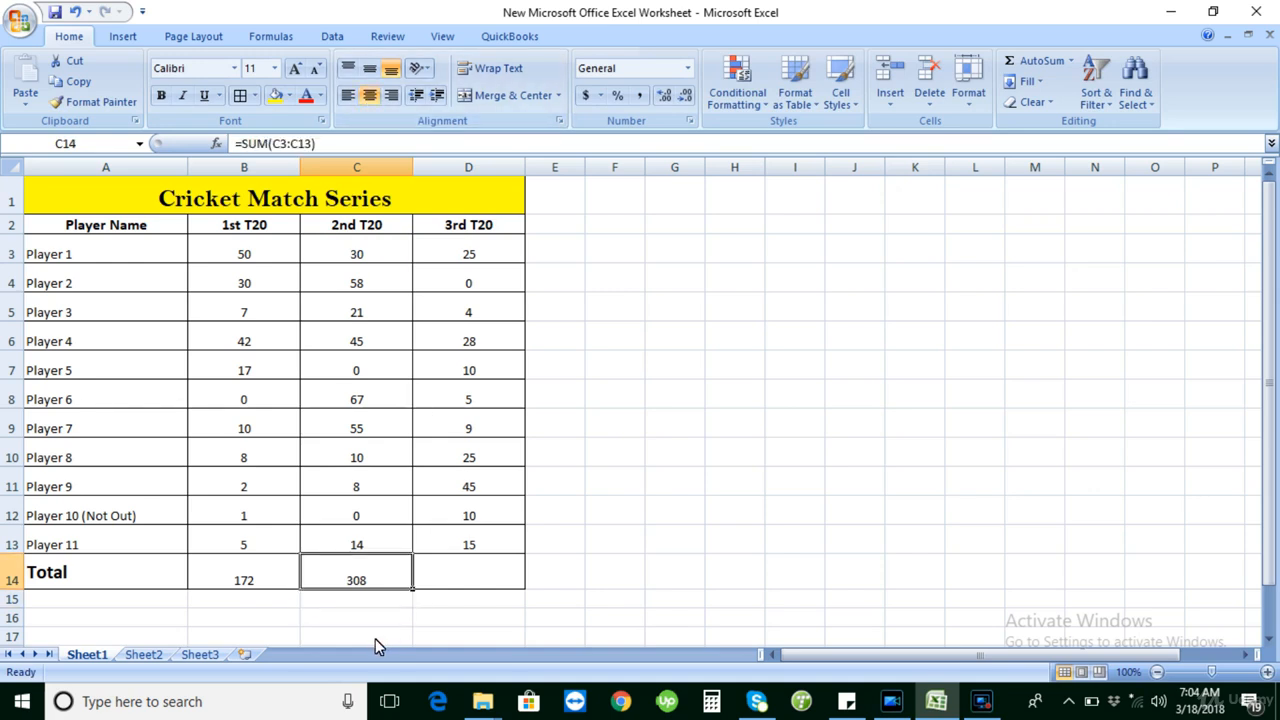
# Clear the 2nd T20 total in C14 and total the column there again
pyautogui.press('F2')
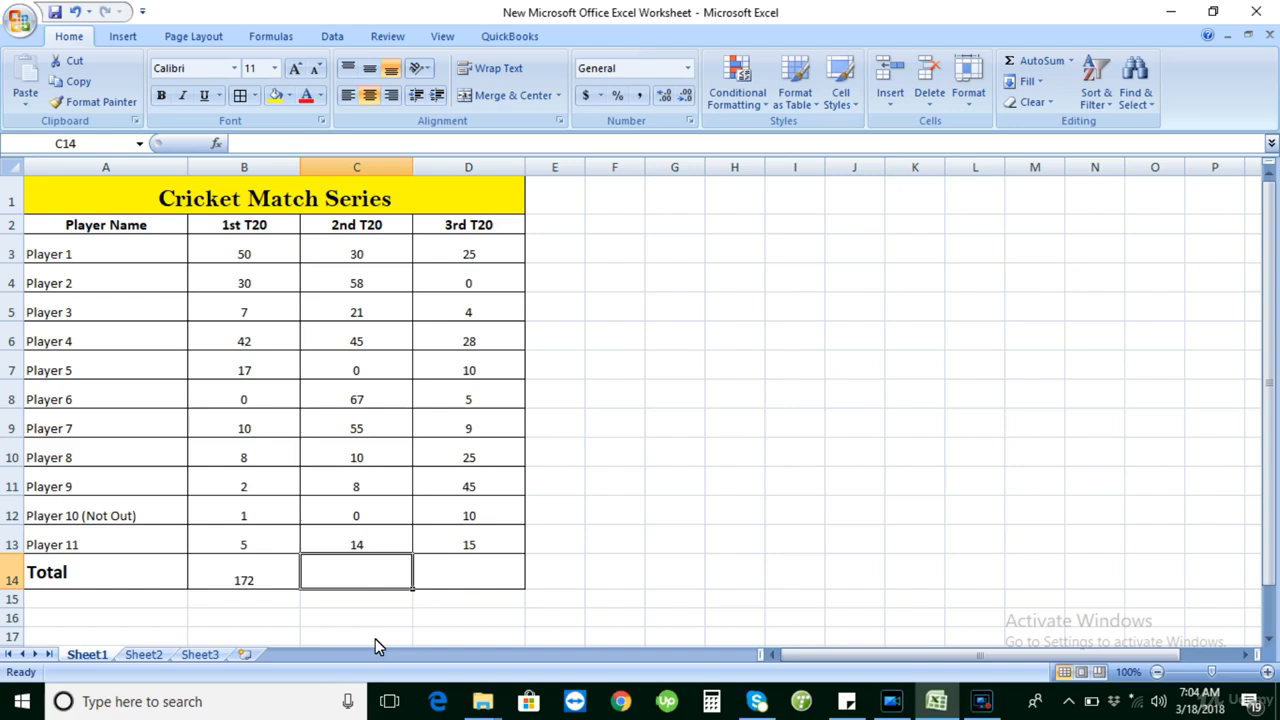
pyautogui.press('Return')
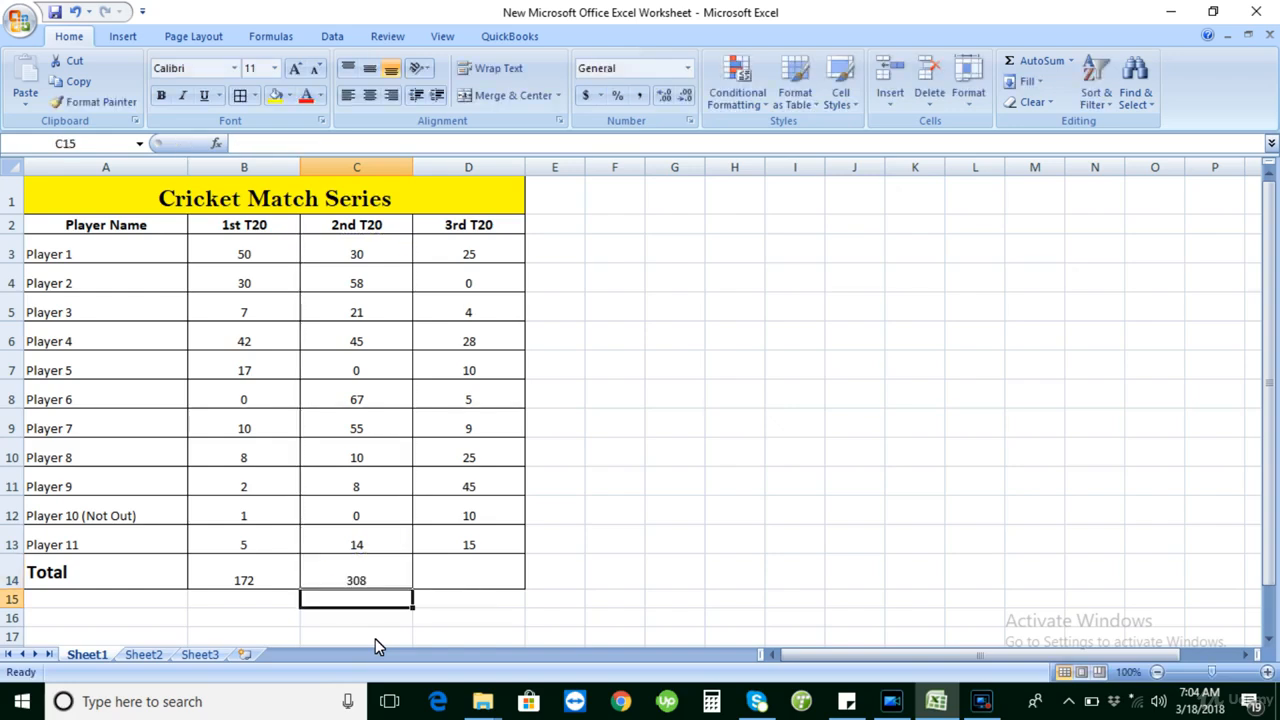
# Total the 3rd T20 scores D3:D13 in D14 with AutoSum and centre the result
pyautogui.press('Up')
pyautogui.press('Right')
pyautogui.press('Up')
pyautogui.press('Up')
pyautogui.press('Up')
pyautogui.press('Up')
pyautogui.press('Down')
pyautogui.press('Down')
pyautogui.press('Down')
pyautogui.press('Down')
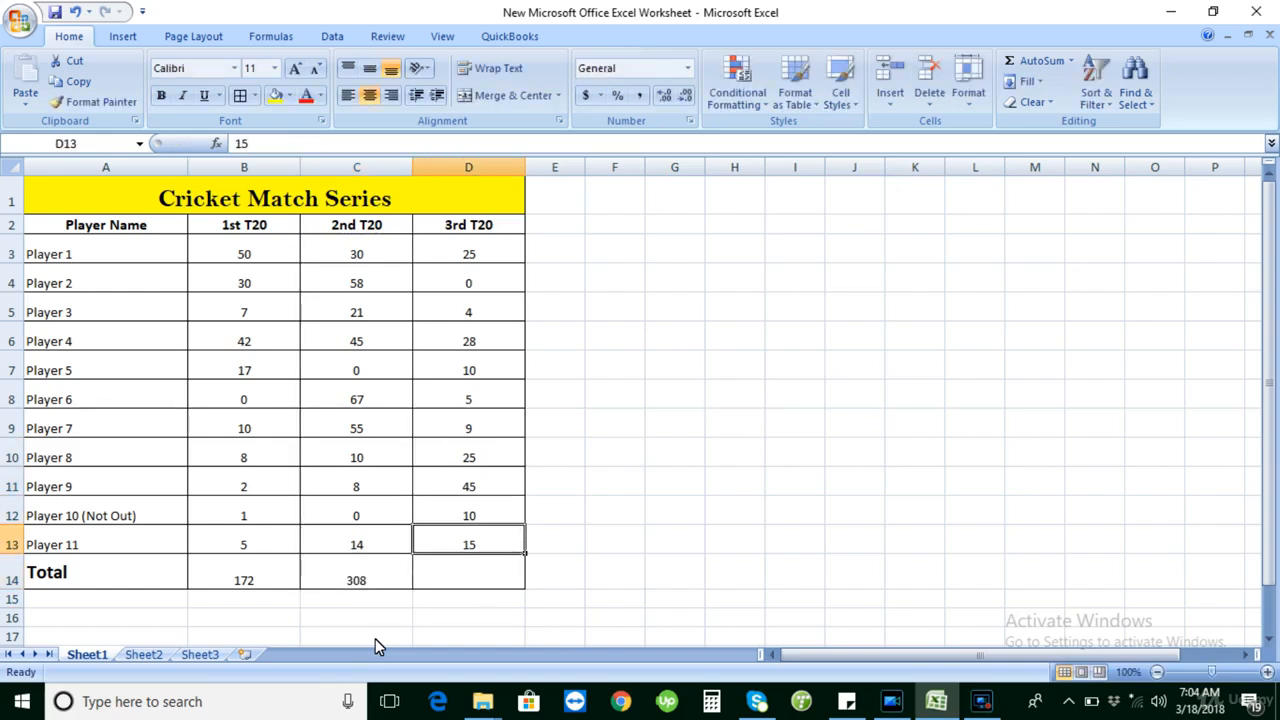
pyautogui.hotkey('alt', '=')
pyautogui.press('Return')
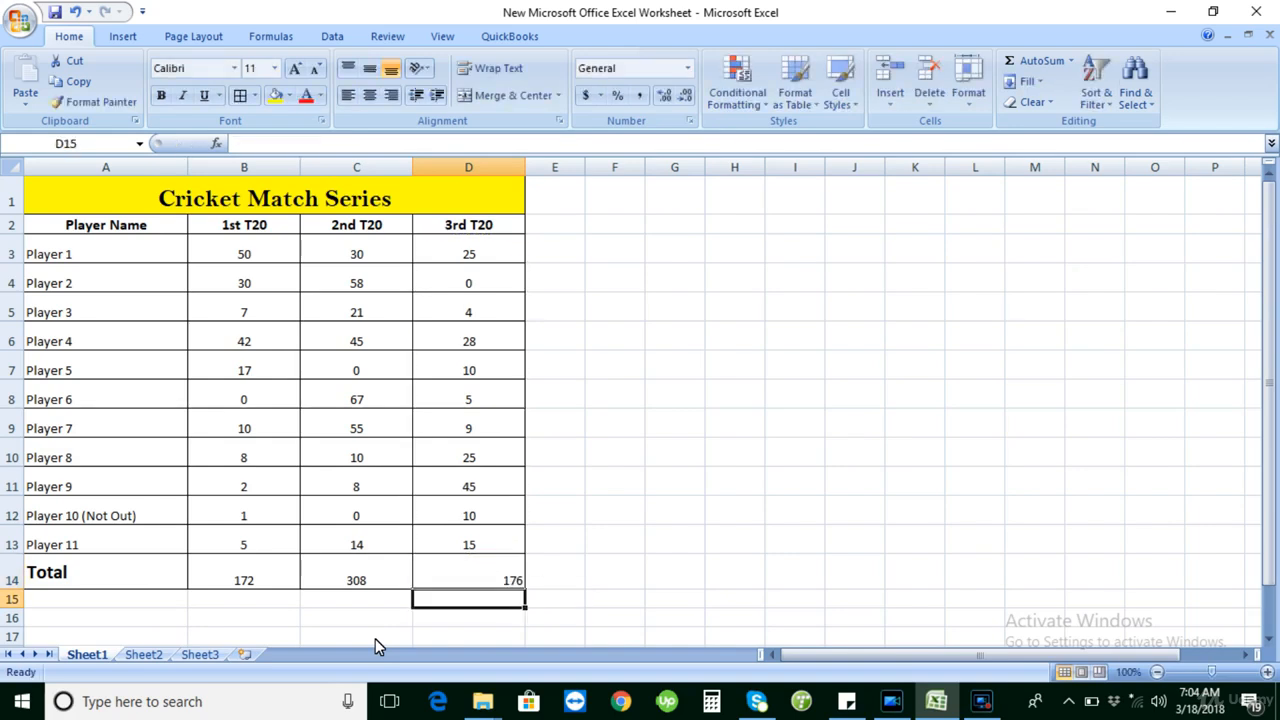
pyautogui.press('Up')
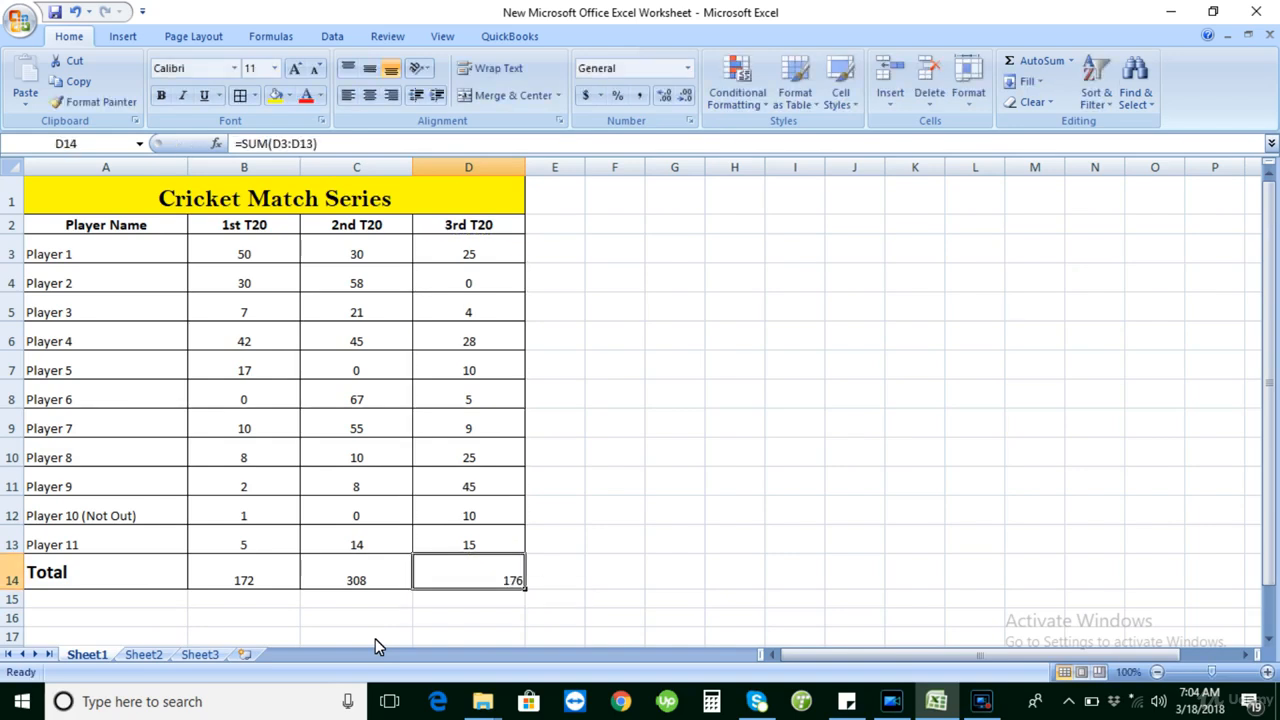
pyautogui.click(370, 96)
pyautogui.click(577, 568)
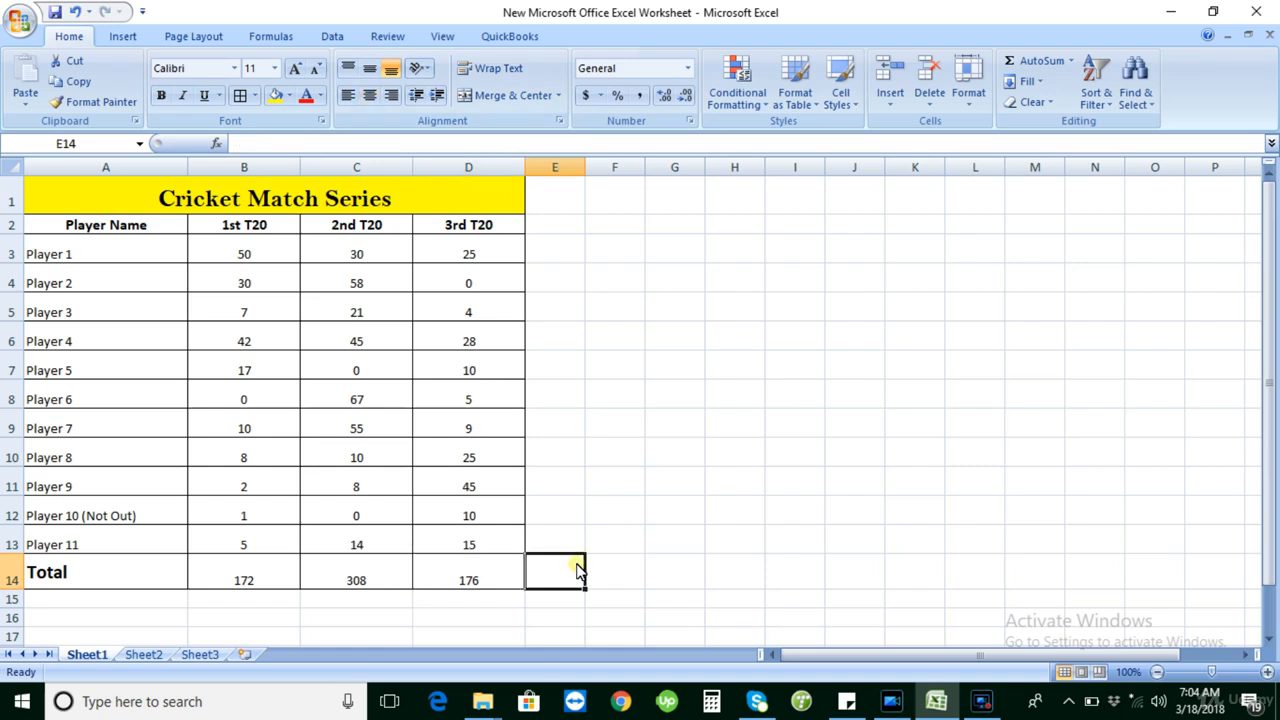
pyautogui.press('Down')
pyautogui.press('Left')
pyautogui.press('Home')
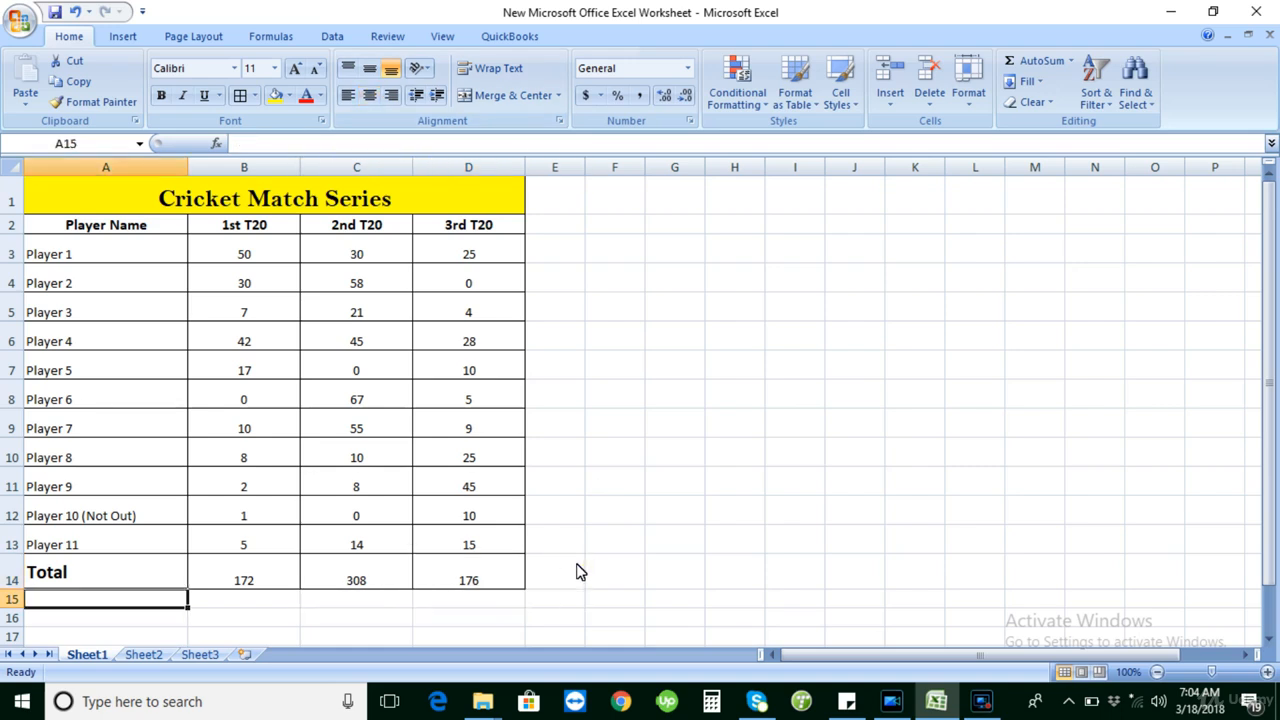
pyautogui.press('Up')
pyautogui.press('Down')
pyautogui.press('Down')
pyautogui.press('Down')
pyautogui.press('Down')
pyautogui.press('Up')
pyautogui.press('Up')
pyautogui.press('Up')
pyautogui.press('Up')
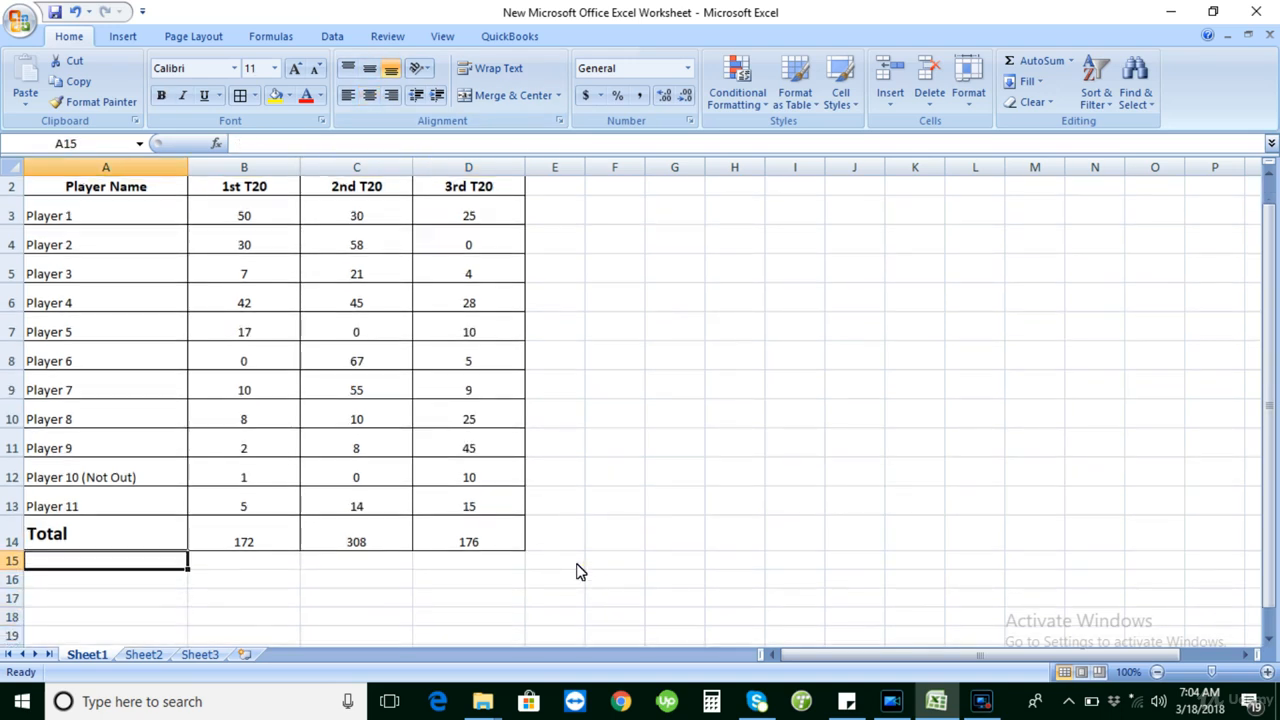
pyautogui.press('Right')
pyautogui.press('Right')
pyautogui.press('Left')
pyautogui.press('Left')
pyautogui.press('Right')
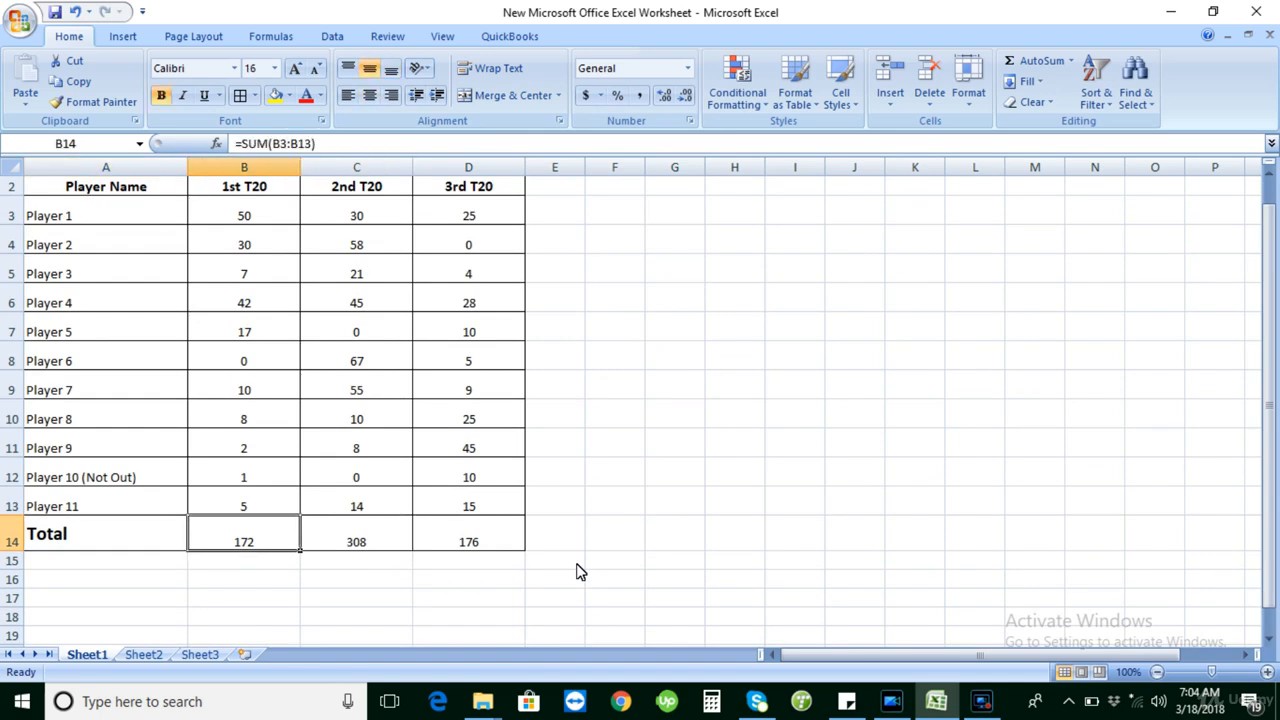
# Clear the 2nd and 3rd T20 totals in C14:D14, keeping the 1st T20 total
pyautogui.press('Right')
pyautogui.hotkey('shift', 'Right')
pyautogui.press('Delete')
pyautogui.press('Left')
pyautogui.press('Left')
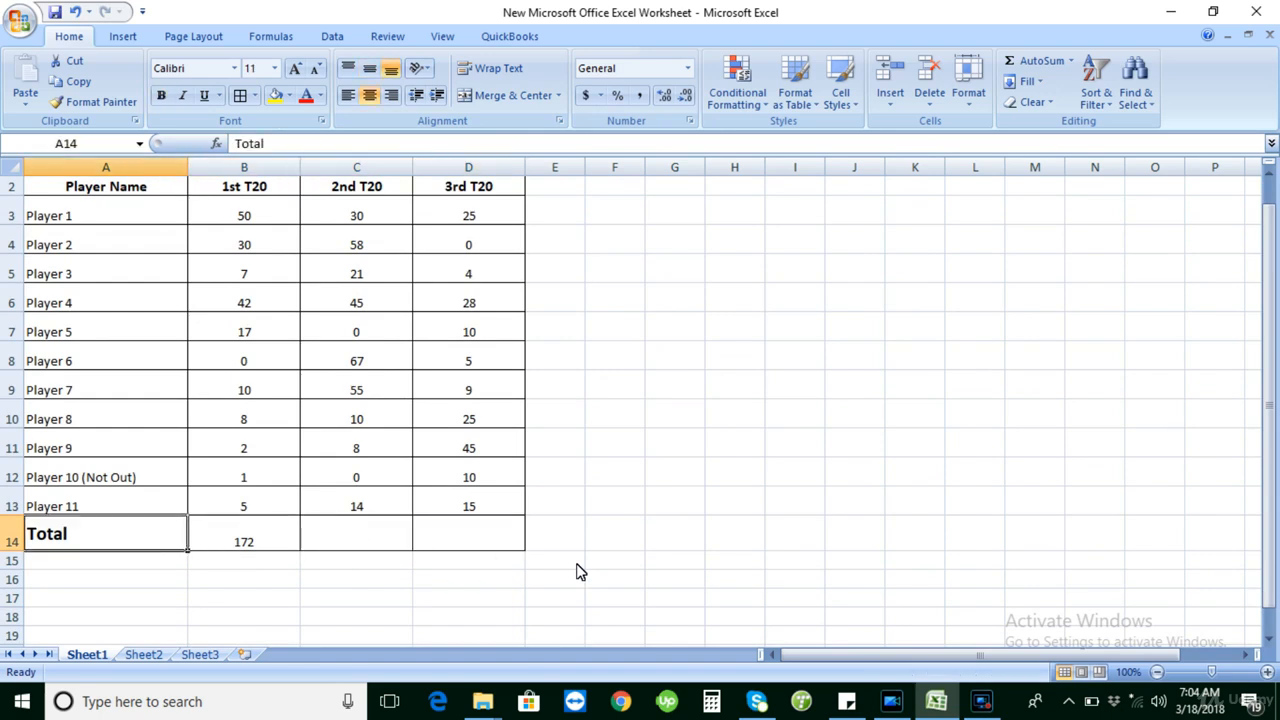
pyautogui.press('Right')
pyautogui.press('Down')
pyautogui.press('Up')
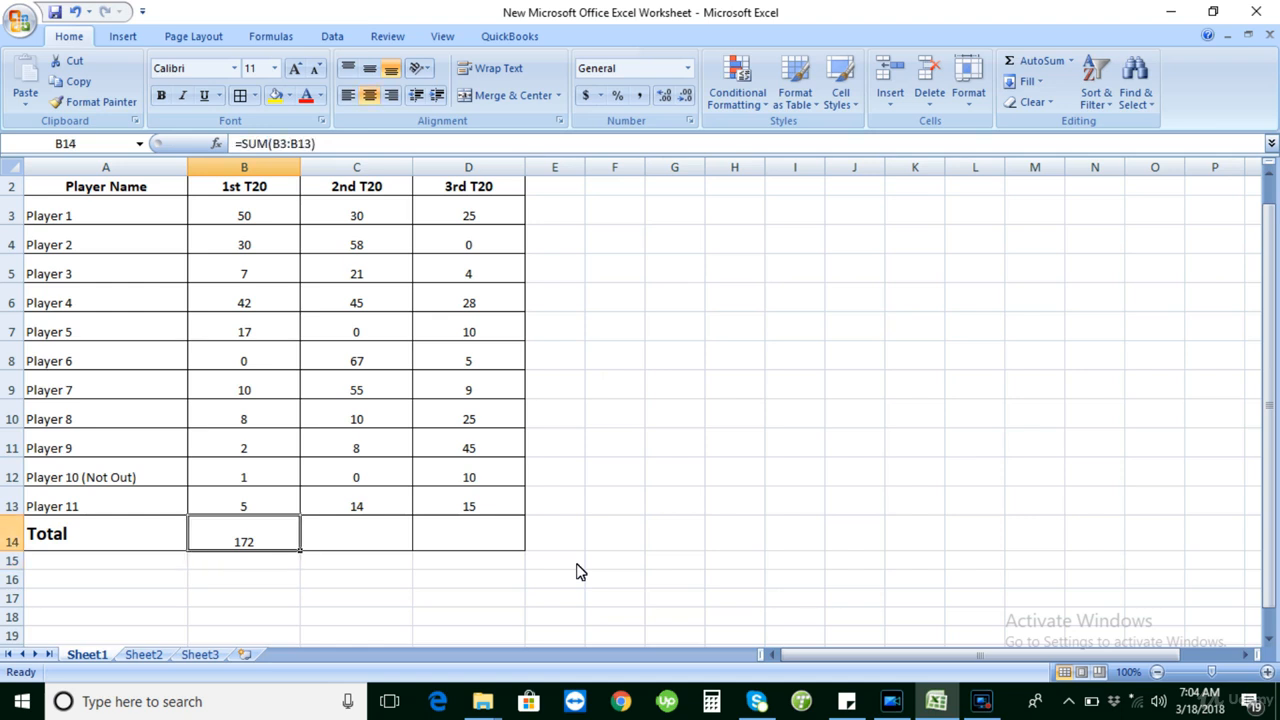
pyautogui.press('Right')
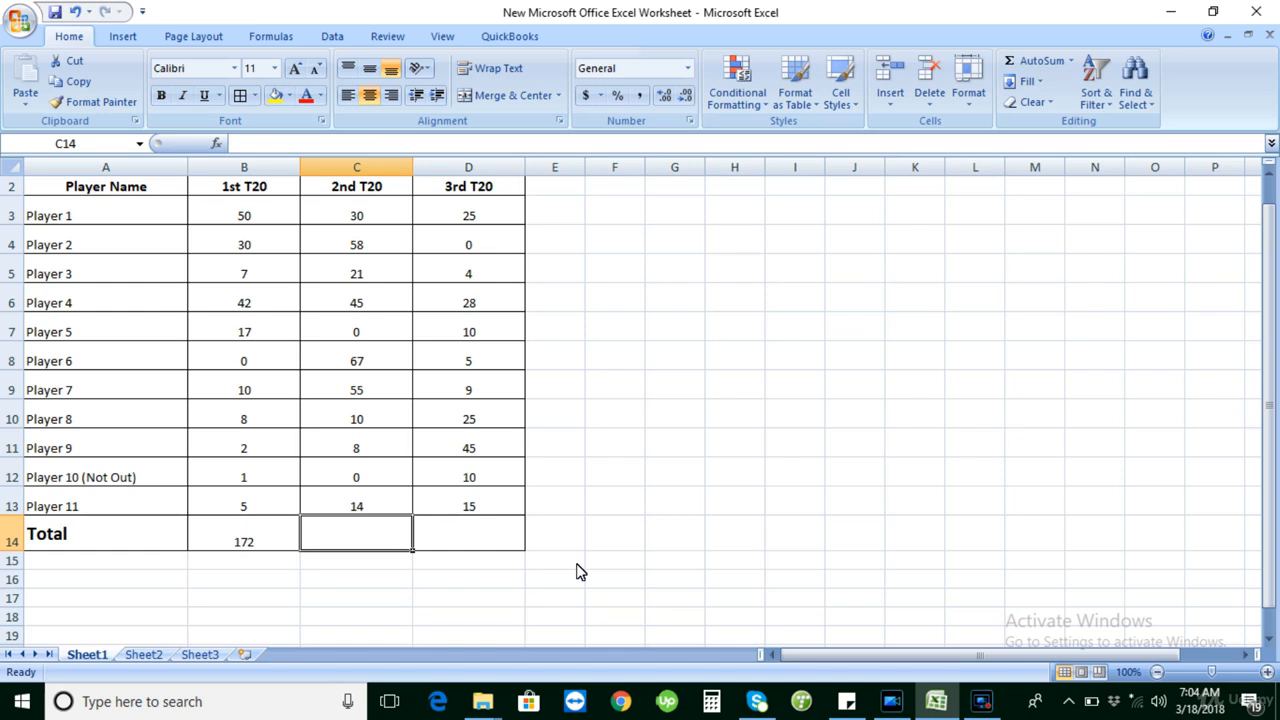
pyautogui.press('Right')
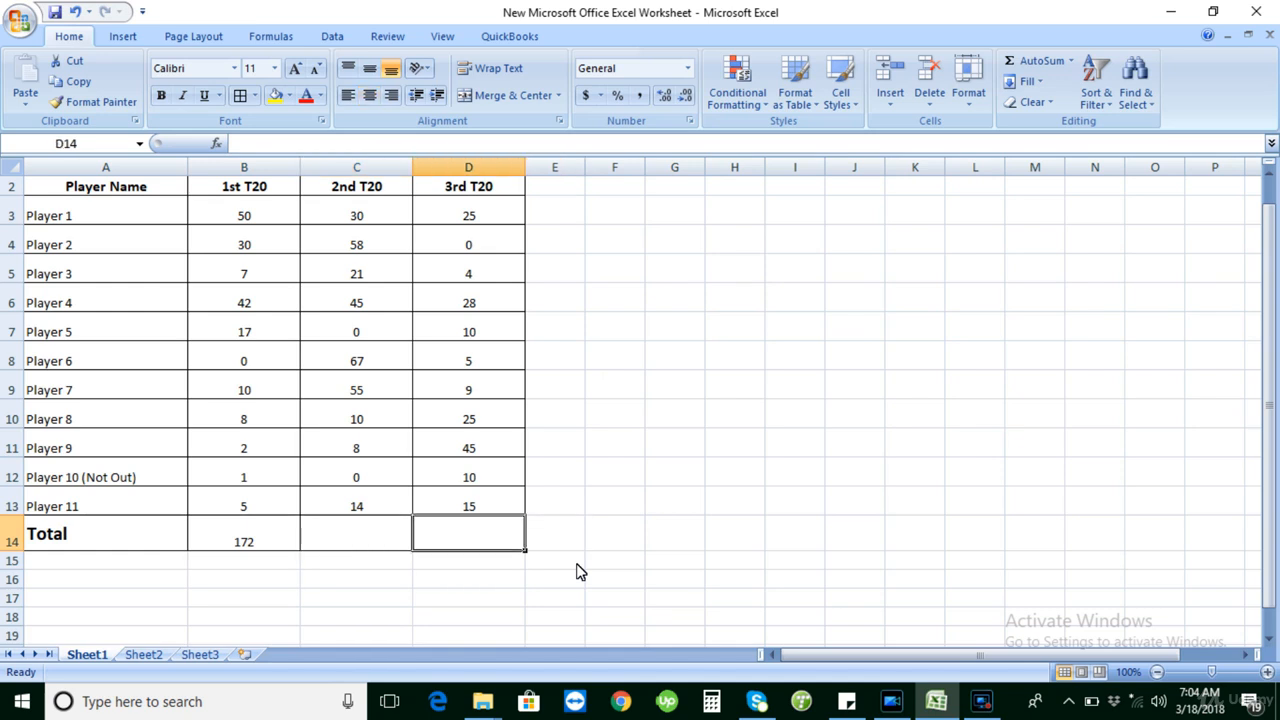
pyautogui.press('Left')
pyautogui.press('Left')
pyautogui.press('Left')
pyautogui.press('Right')
pyautogui.press('Right')
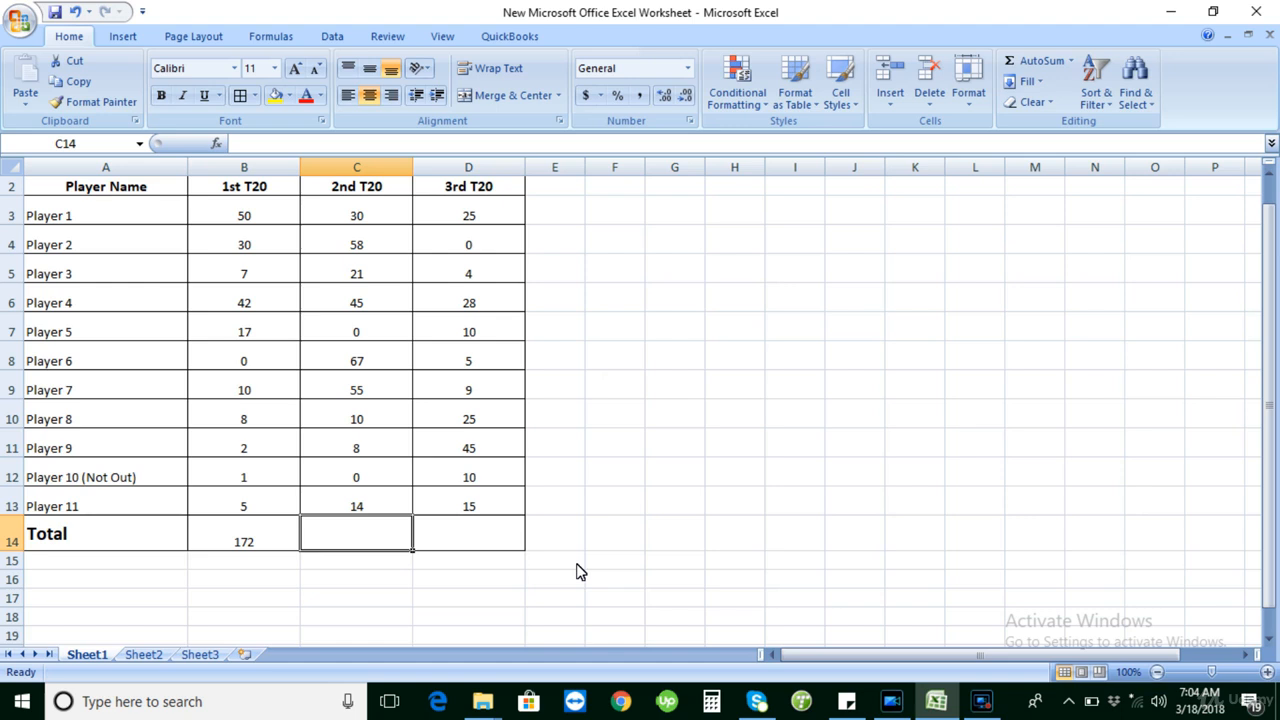
pyautogui.press('Right')
pyautogui.press('Right')
pyautogui.press('Down')
pyautogui.press('Down')
pyautogui.press('Left')
pyautogui.press('Left')
pyautogui.press('Left')
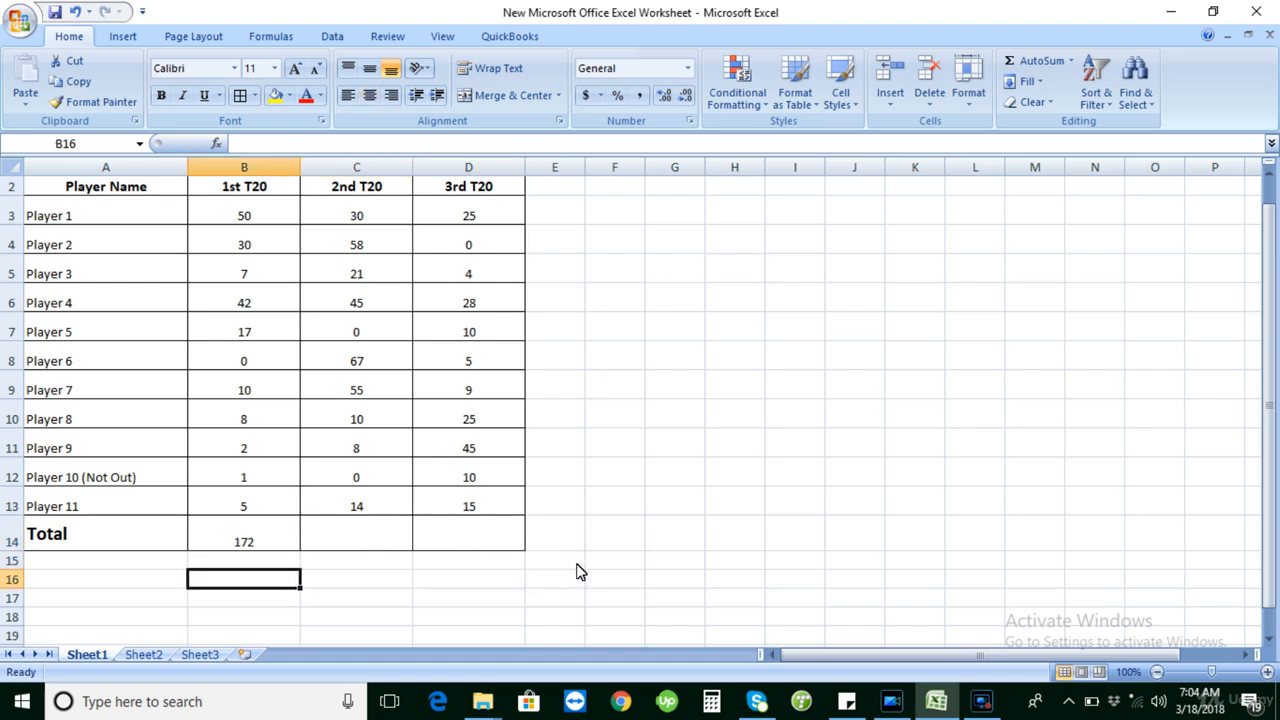
# Fill the 1st T20 total formula from B14 across to D14 twice, undoing each fill
pyautogui.press('Left')
pyautogui.press('Up')
pyautogui.press('Up')
pyautogui.press('Right')
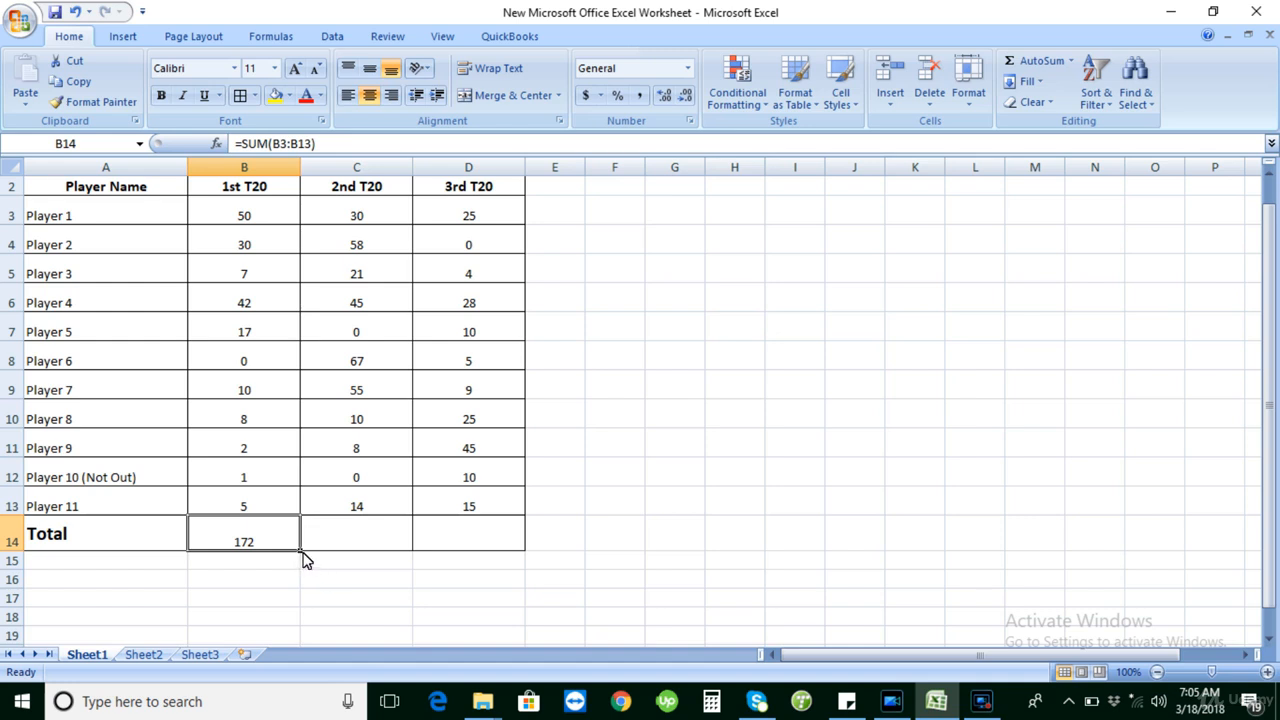
pyautogui.moveTo(302, 551); pyautogui.dragTo(490, 559)
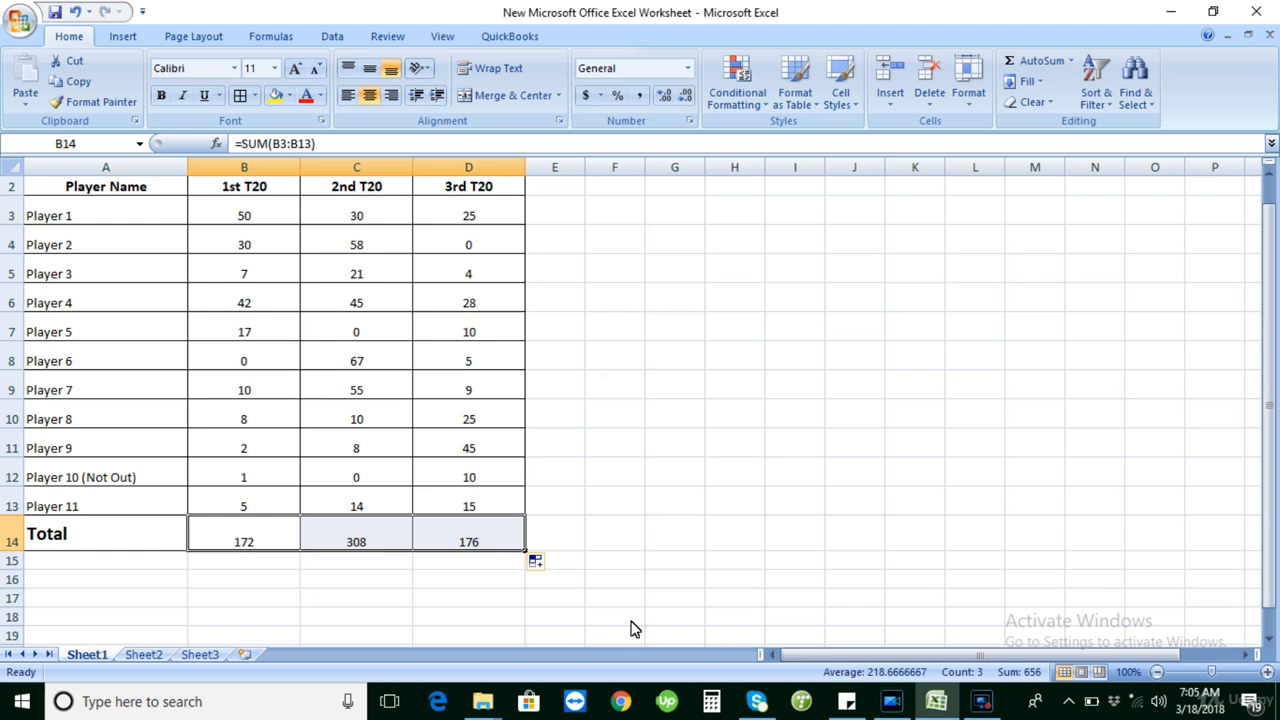
pyautogui.click(550, 597)
pyautogui.hotkey('ctrl', 'z')
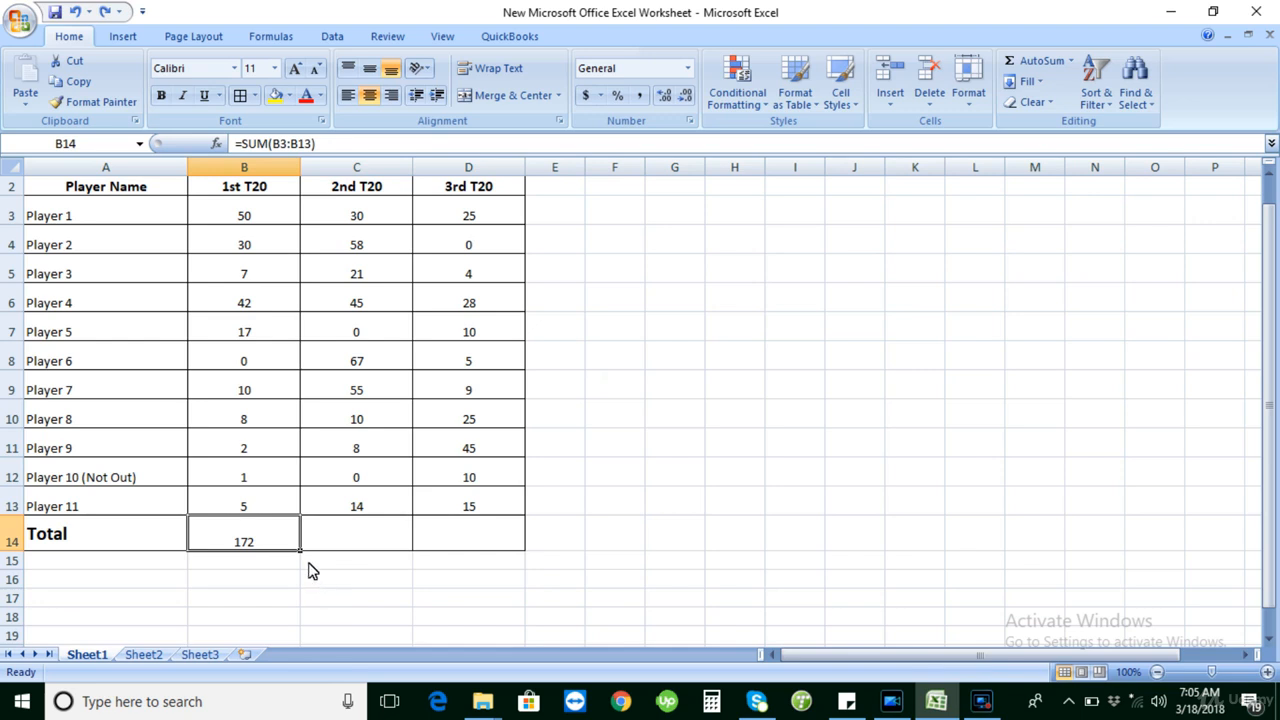
pyautogui.moveTo(303, 557); pyautogui.dragTo(486, 554)
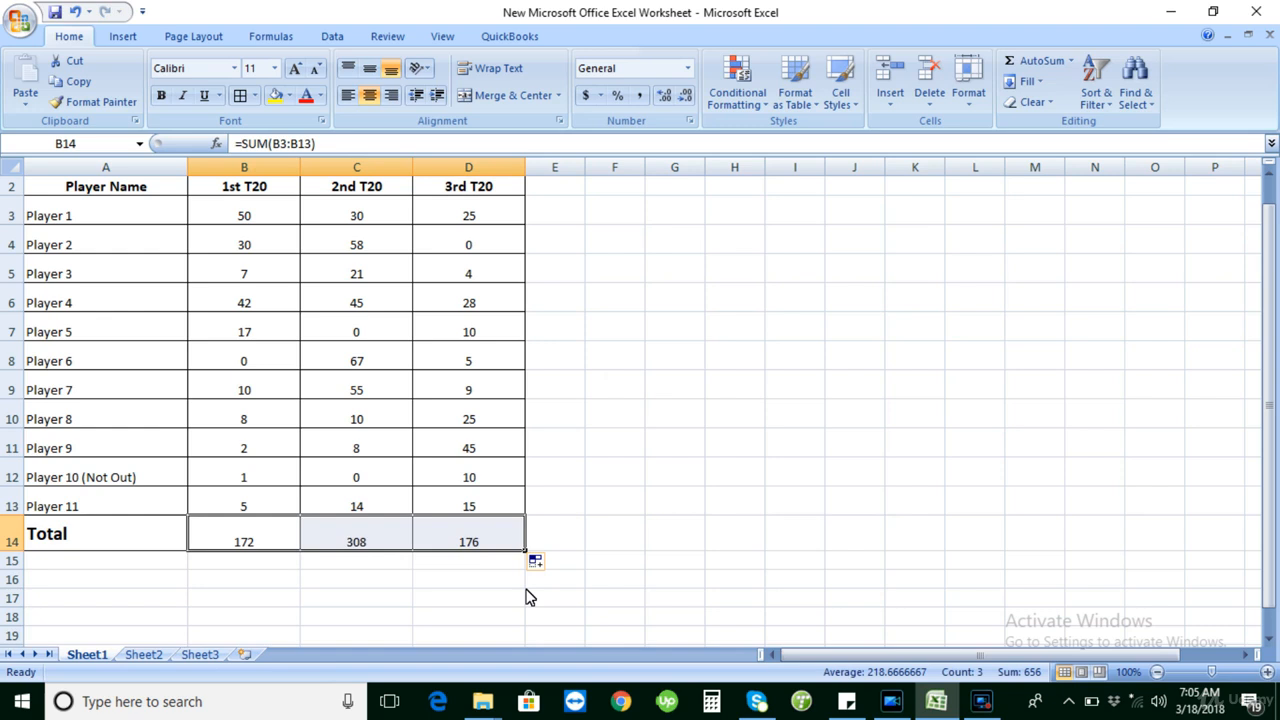
pyautogui.hotkey('ctrl', 'z')
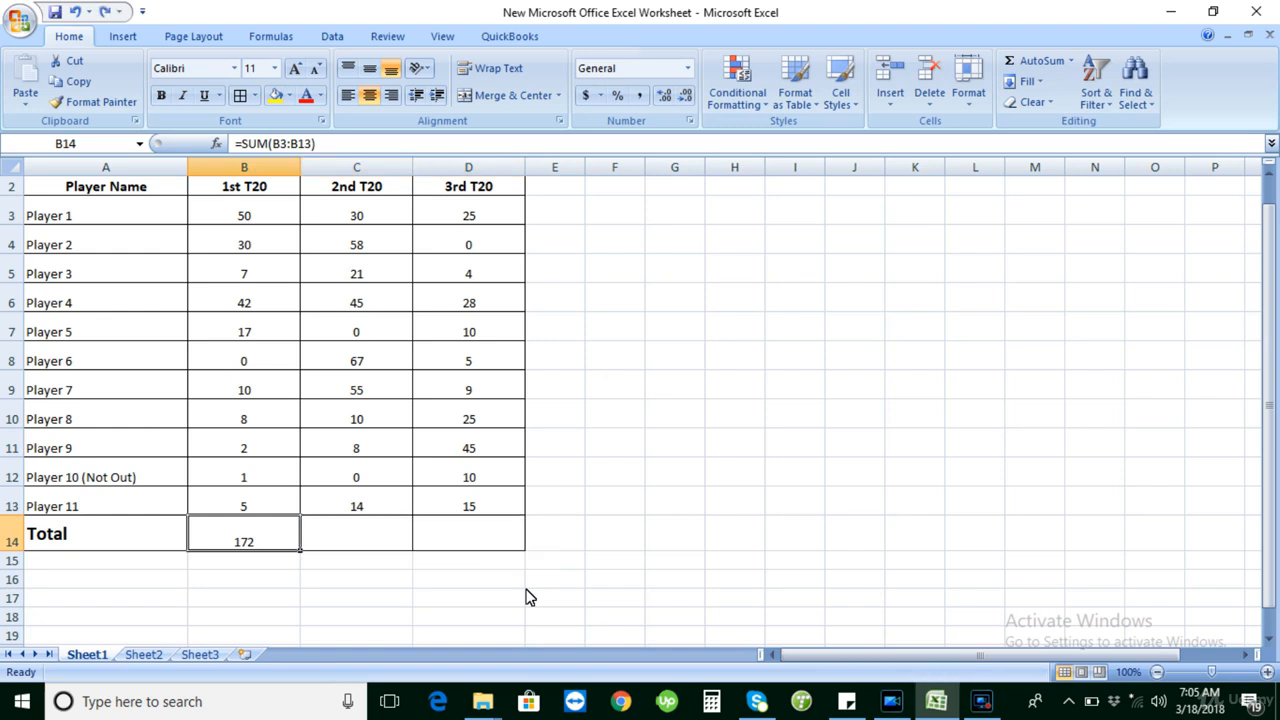
# Copy the 1st T20 total formula from B14 and paste it into C14 for the 2nd T20
pyautogui.press('Down')
pyautogui.press('Up')
pyautogui.press('Down')
pyautogui.press('Up')
pyautogui.hotkey('ctrl', 'c')
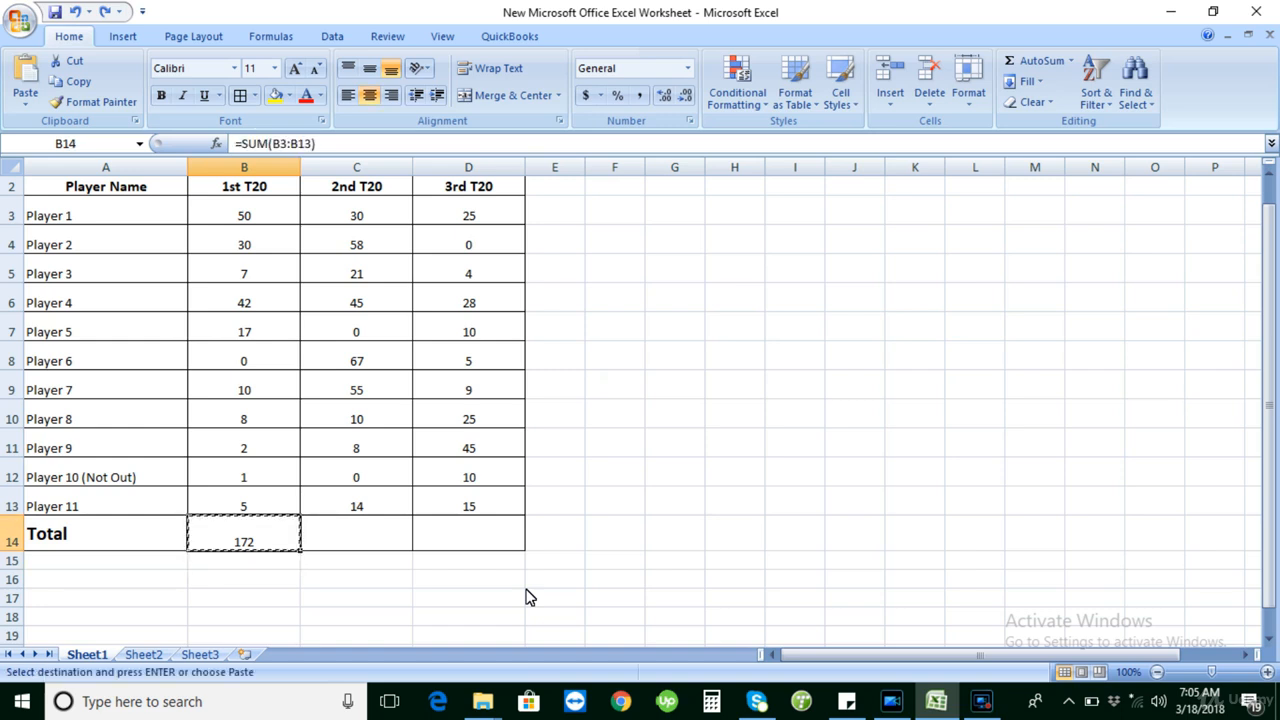
pyautogui.press('Right')
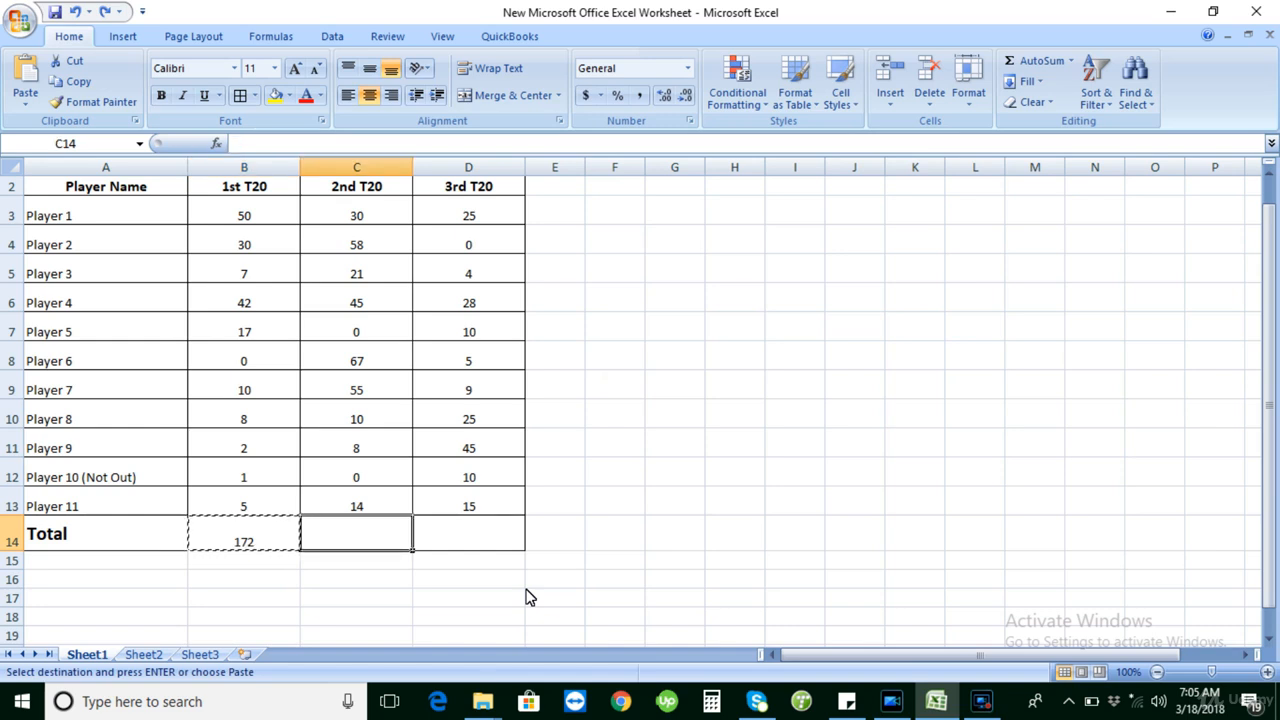
pyautogui.hotkey('ctrl', 'v')
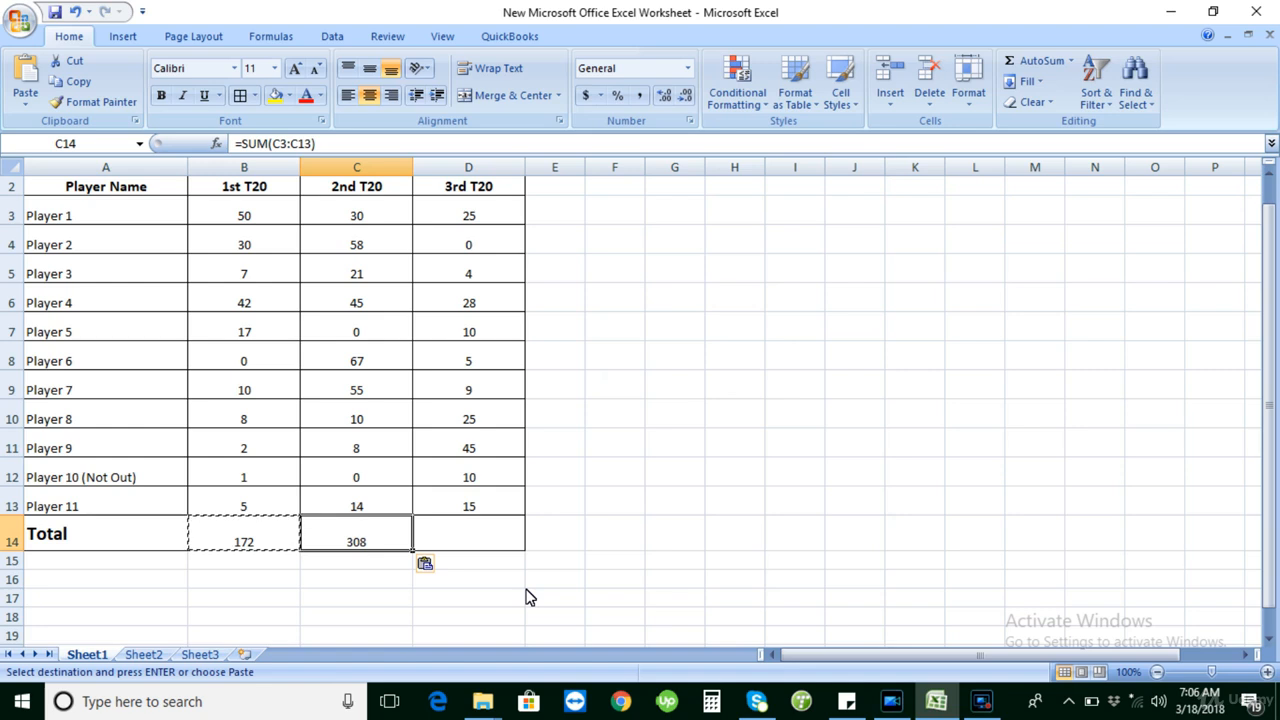
# Compare the total formulas in B14 and C14, and paste the copied formula into D14 for the 3rd T20
pyautogui.press('Left')
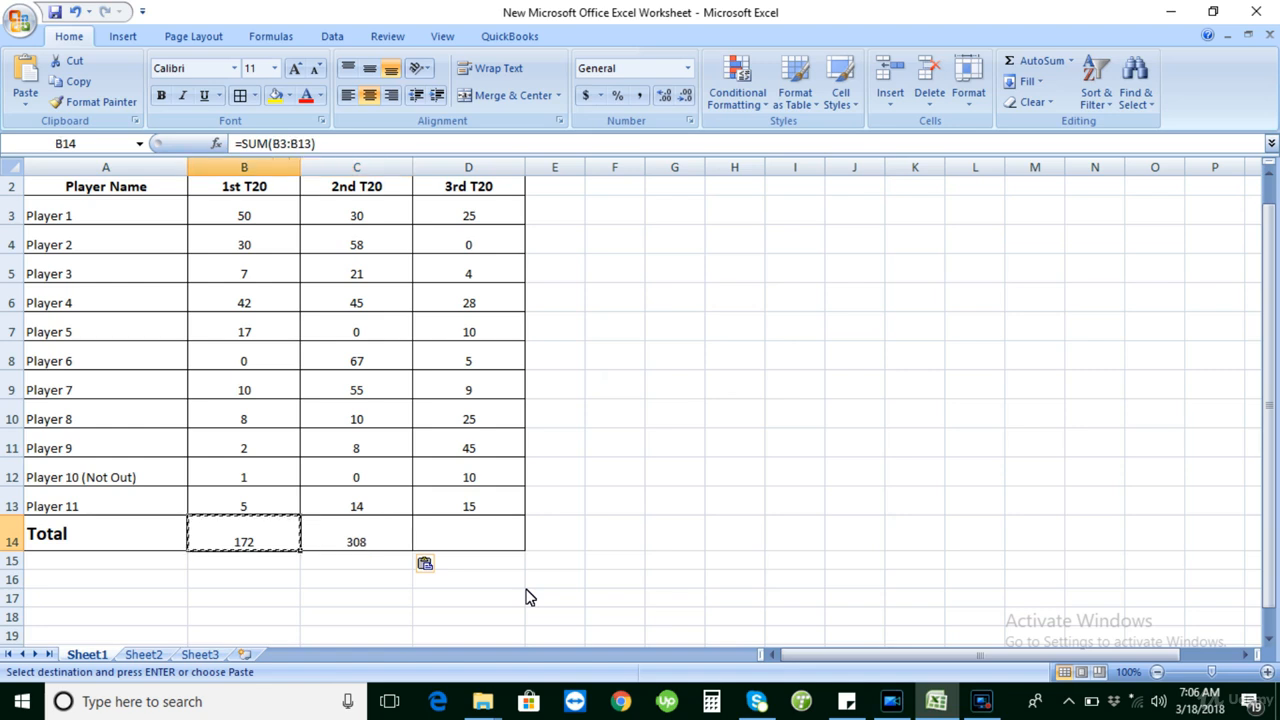
pyautogui.press('Right')
pyautogui.press('Left')
pyautogui.press('Right')
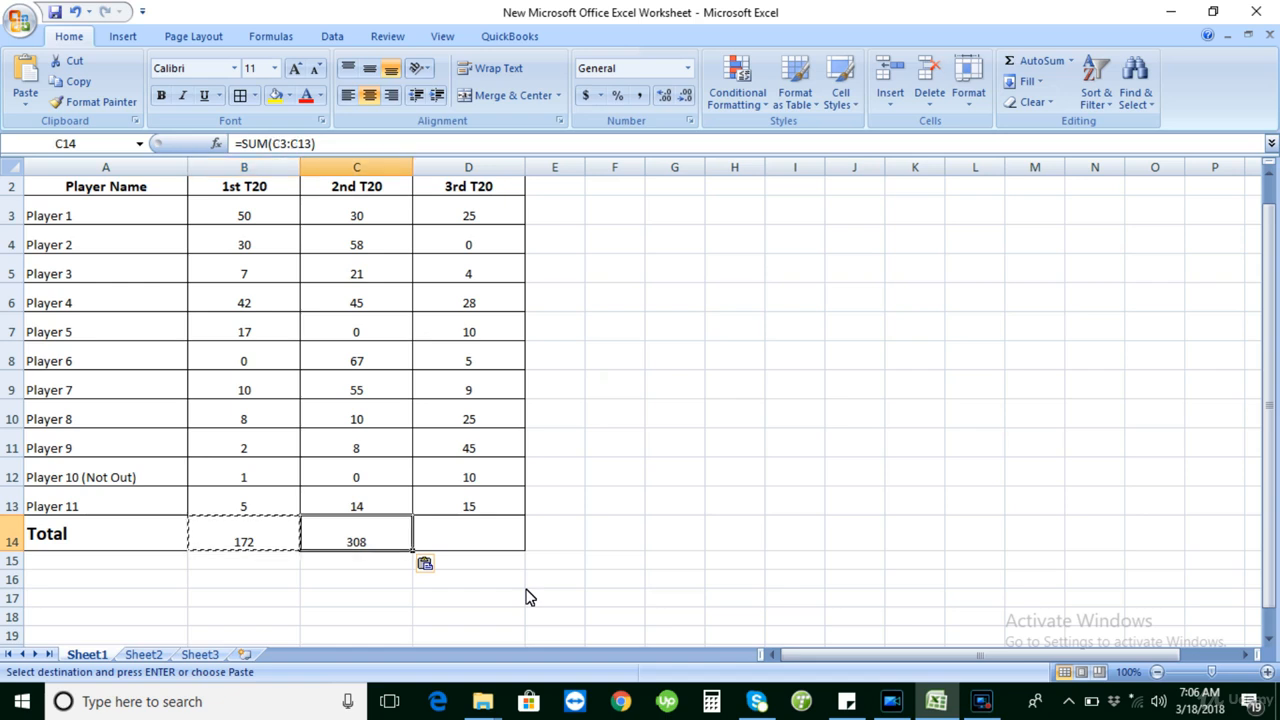
pyautogui.press('Left')
pyautogui.press('Right')
pyautogui.press('Left')
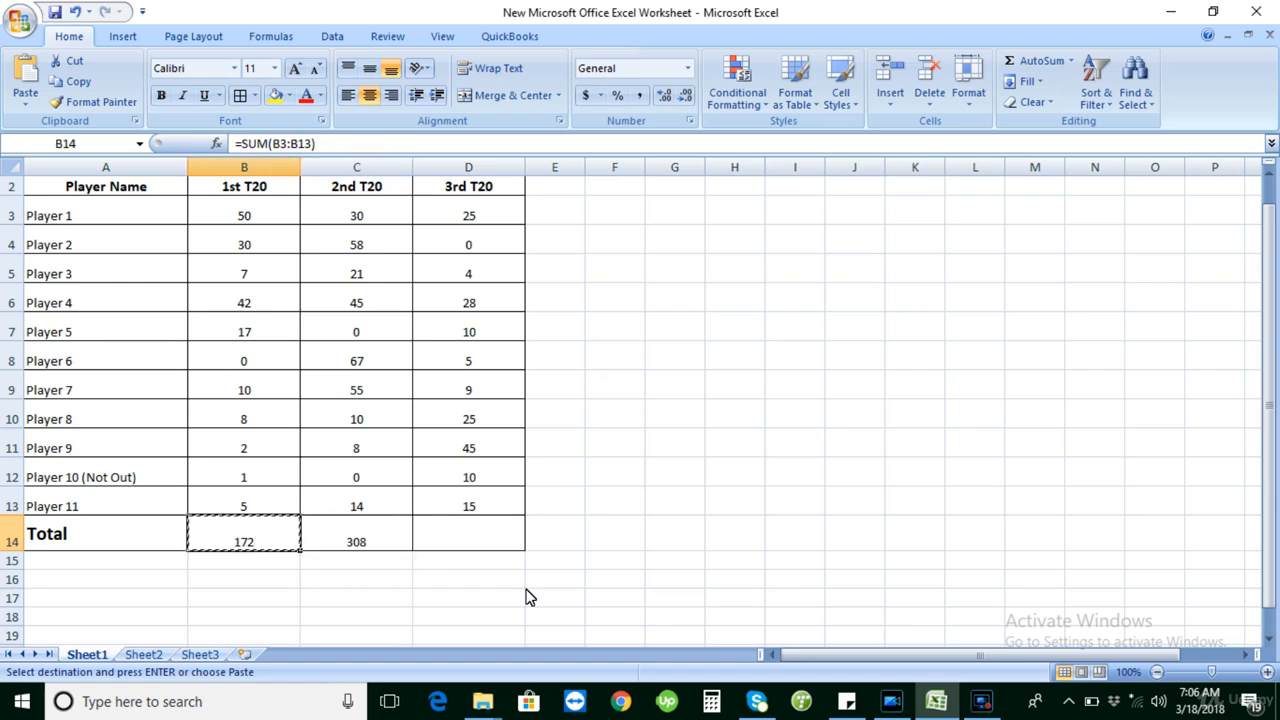
pyautogui.press('Right')
pyautogui.press('Right')
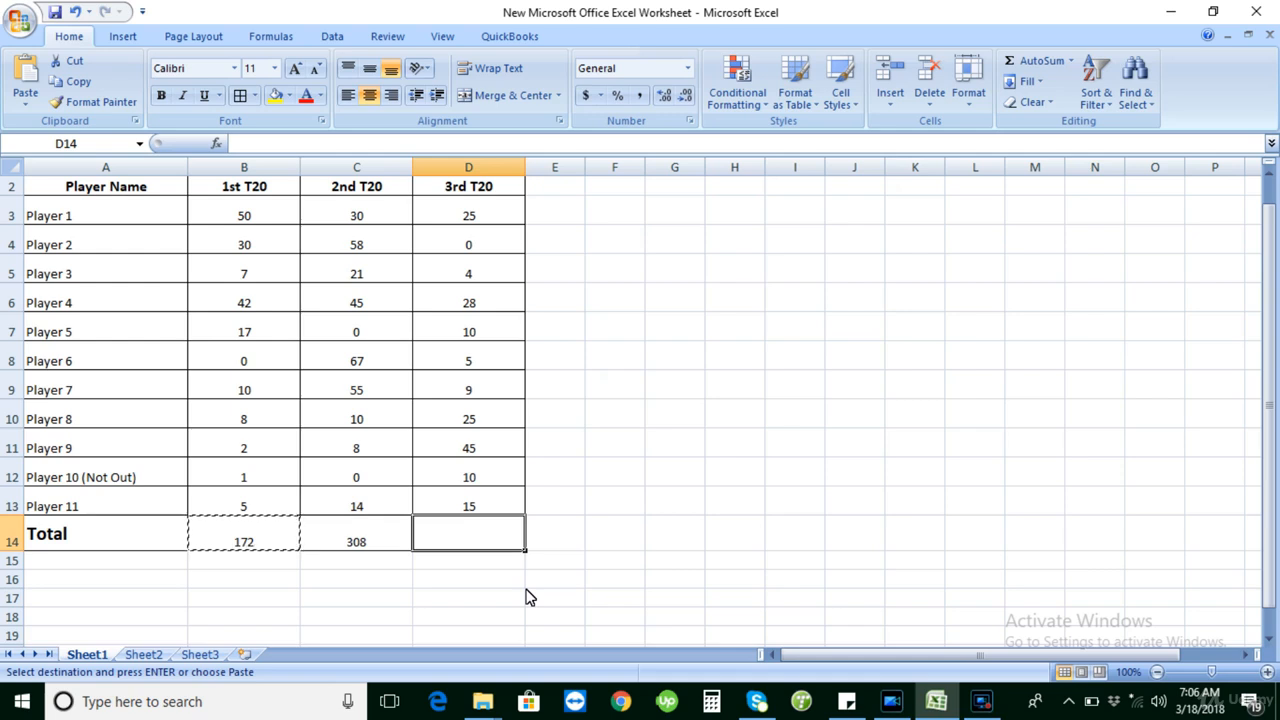
pyautogui.hotkey('ctrl', 'v')
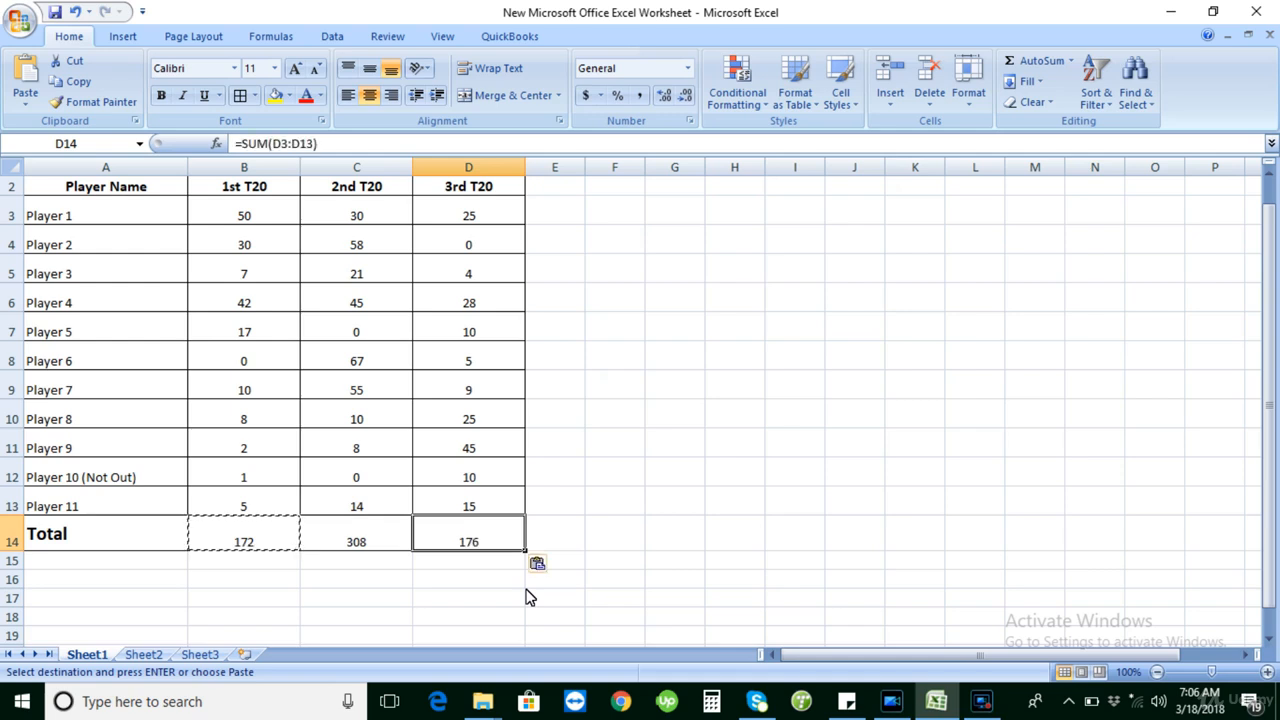
pyautogui.press('Down')
pyautogui.press('Left')
pyautogui.press('Left')
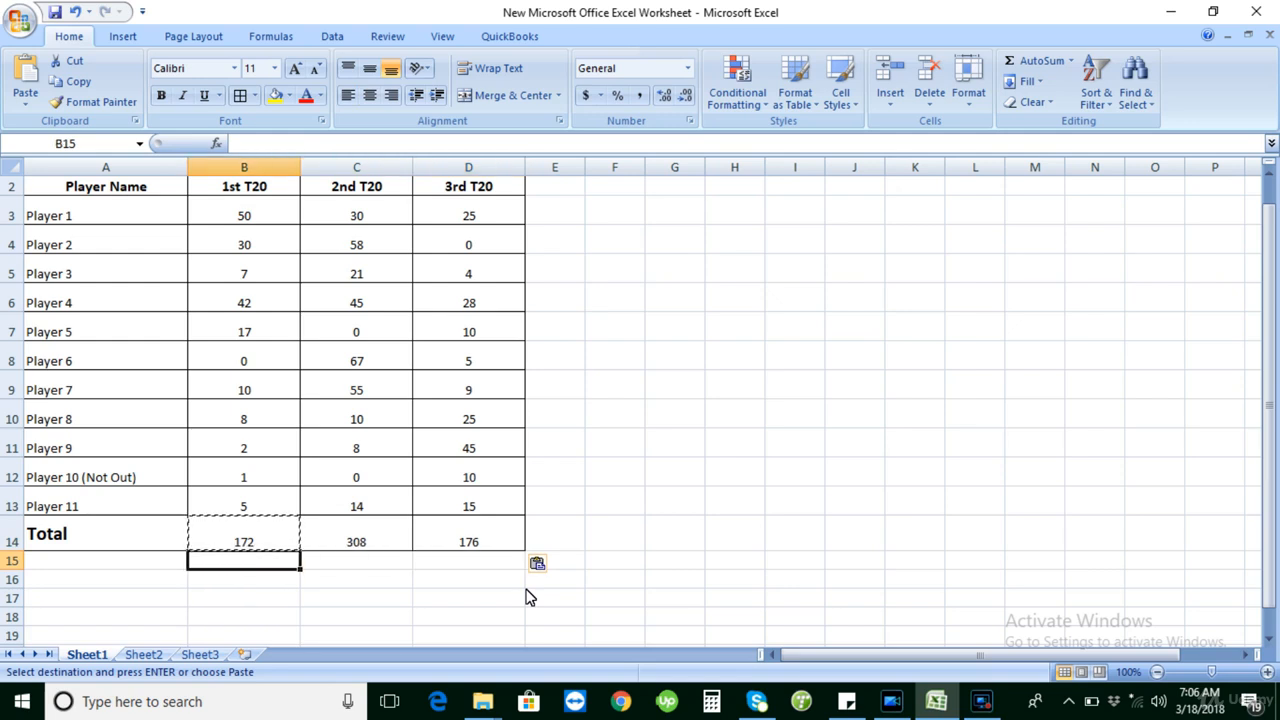
pyautogui.press('F2')
pyautogui.press('Escape')
# Middle-align the three totals in B14:D14 vertically, make them bold and increase their font size to 12
pyautogui.press('Left')
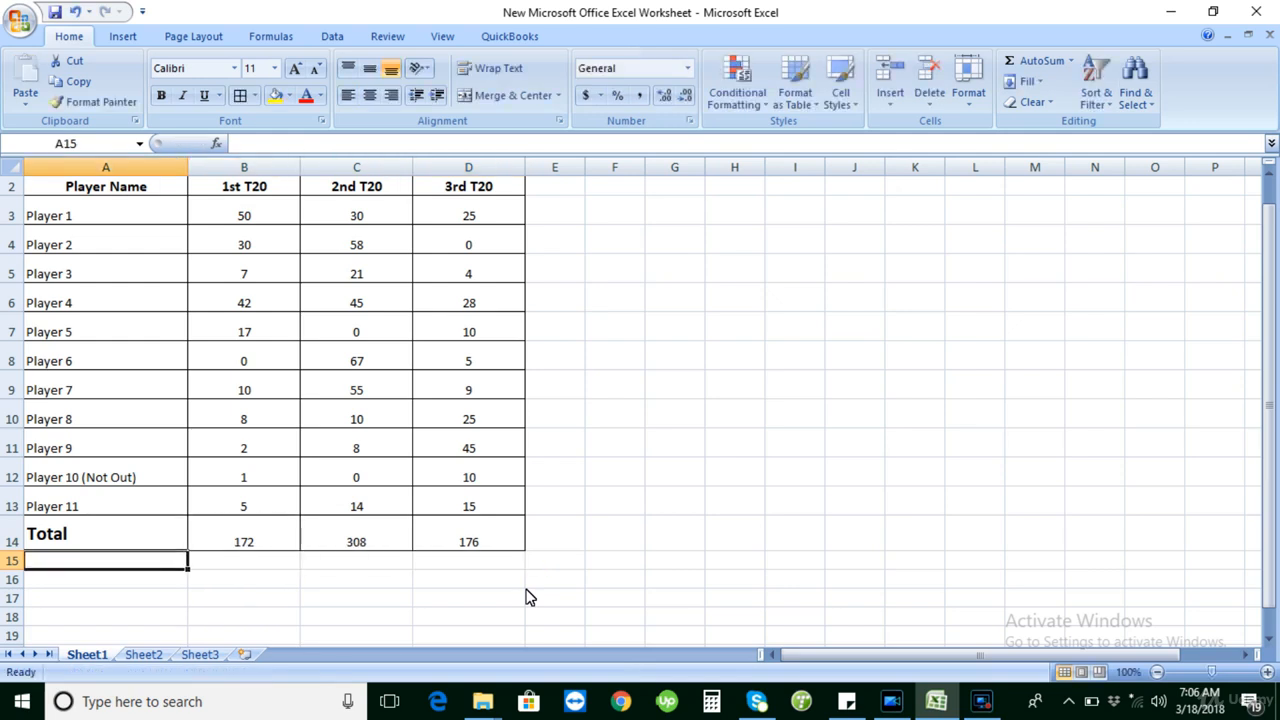
pyautogui.press('Up')
pyautogui.press('Right')
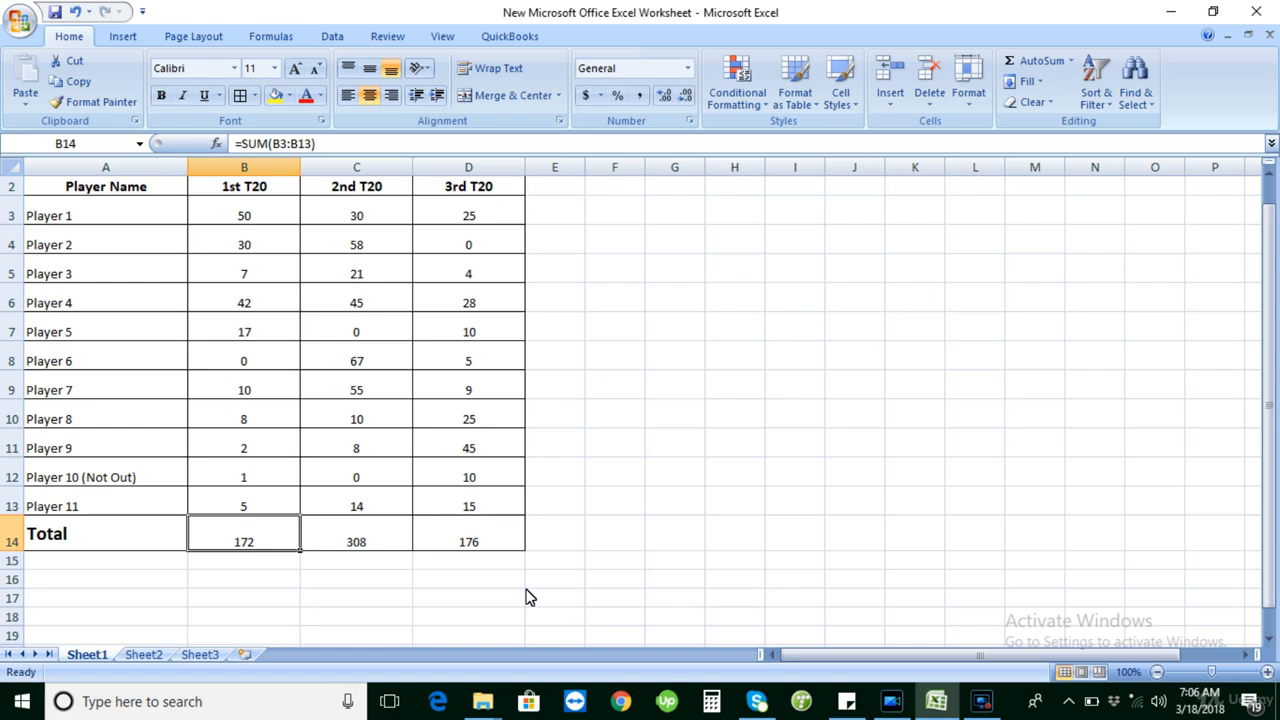
pyautogui.hotkey('shift', 'Right')
pyautogui.hotkey('shift', 'Right')
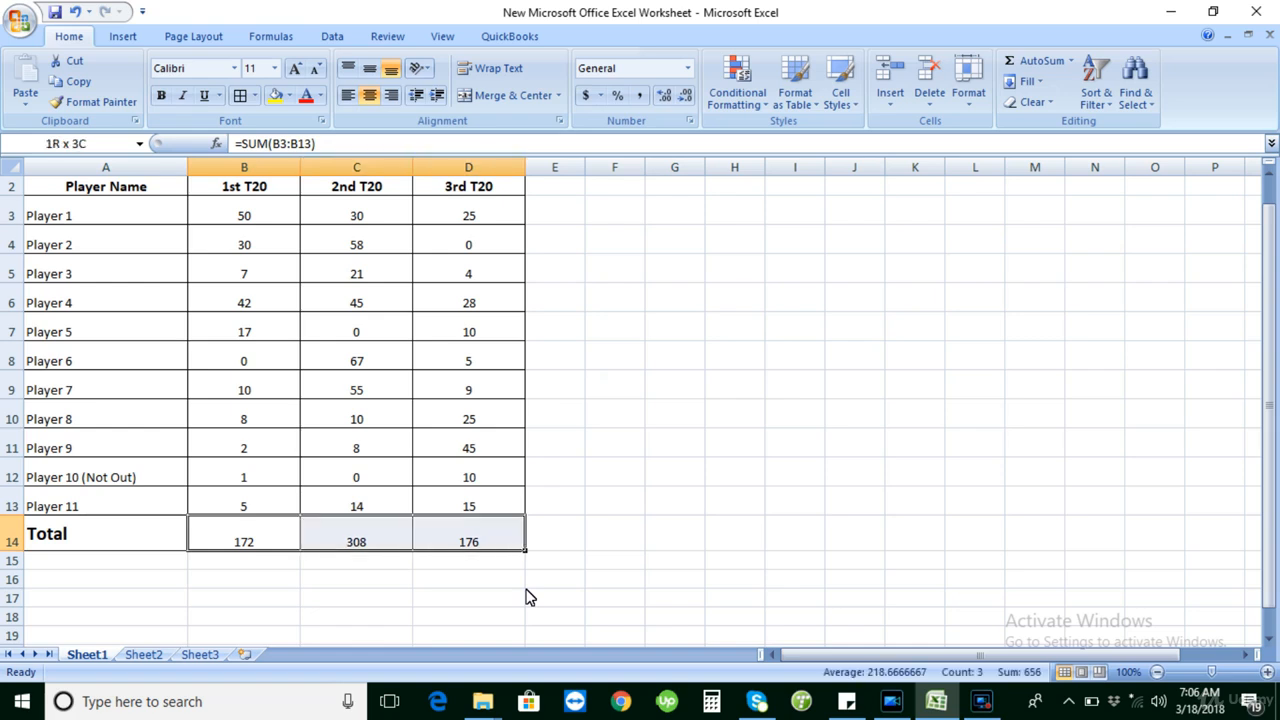
pyautogui.click(369, 68)
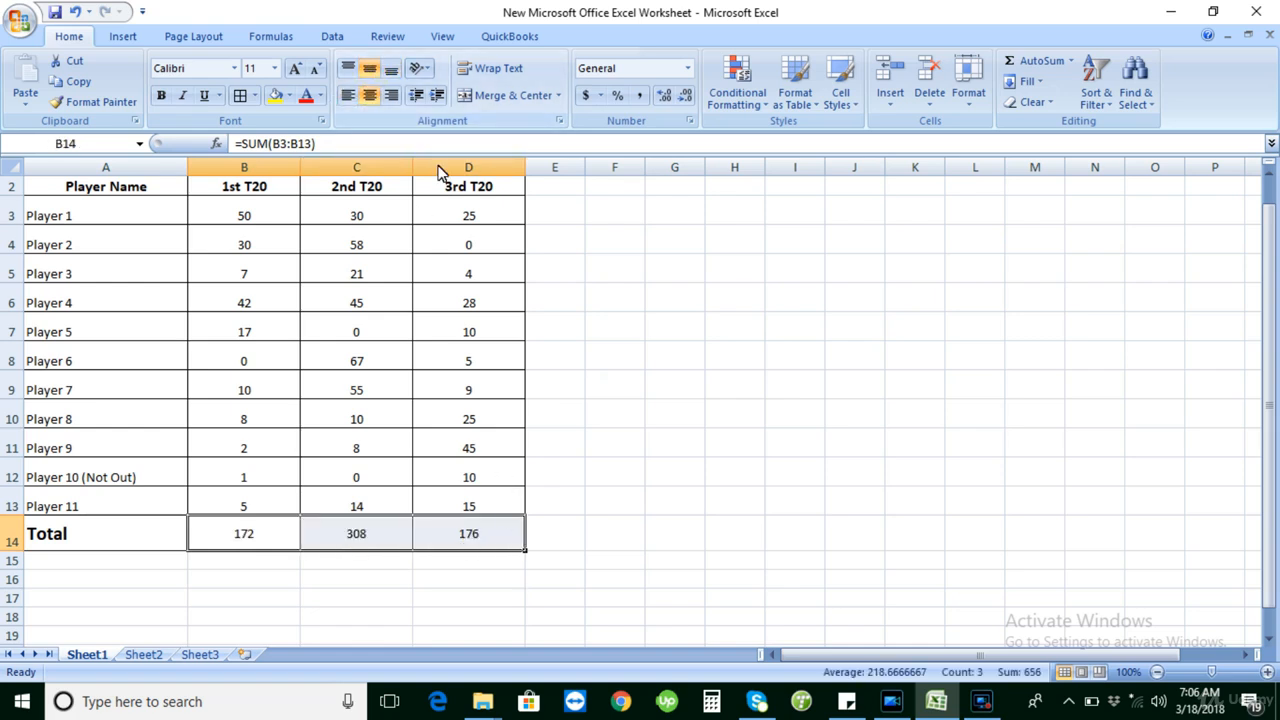
pyautogui.click(161, 95)
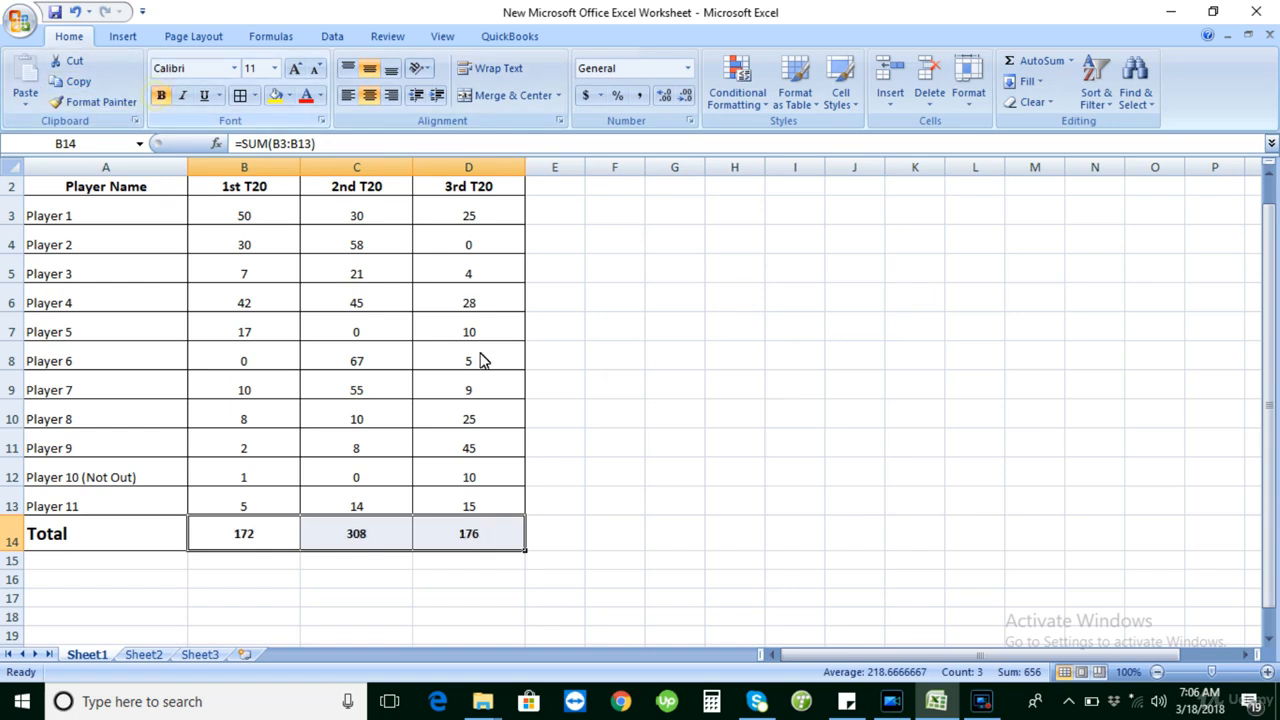
pyautogui.click(296, 72)
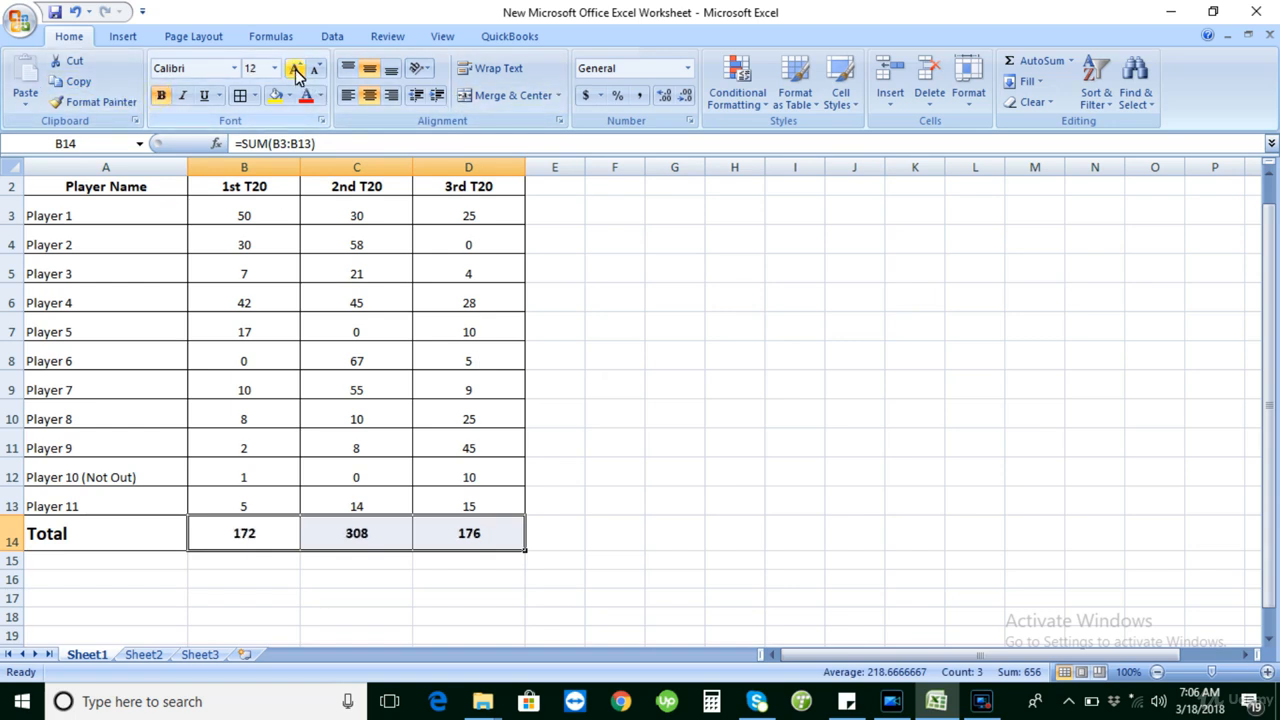
pyautogui.click(642, 539)
pyautogui.press('Left')
pyautogui.press('Left')
pyautogui.press('Left')
pyautogui.press('Left')
pyautogui.press('Left')
pyautogui.press('Up')
pyautogui.press('Up')
pyautogui.press('Up')
pyautogui.press('Up')
pyautogui.press('Up')
pyautogui.press('Up')
pyautogui.press('Up')
pyautogui.press('Up')
pyautogui.press('Up')
pyautogui.press('Up')
pyautogui.press('Up')
pyautogui.press('Up')
pyautogui.press('Up')
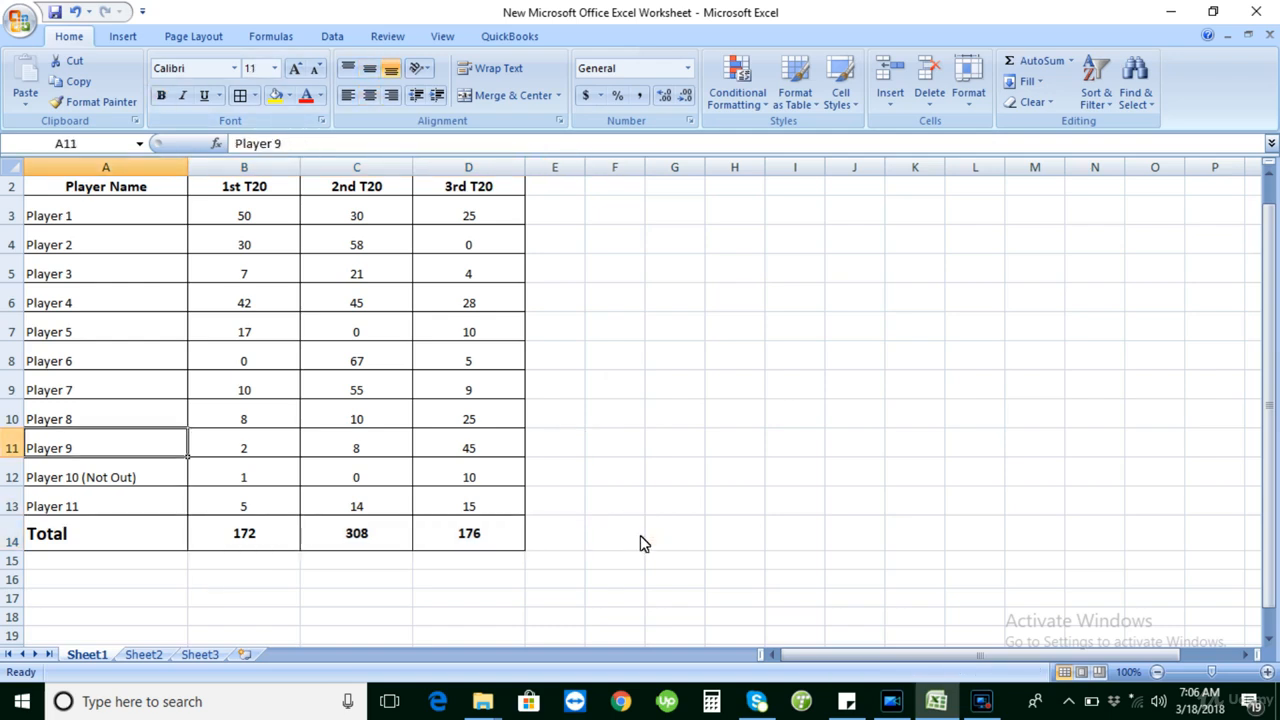
pyautogui.press('Down')
pyautogui.press('Down')
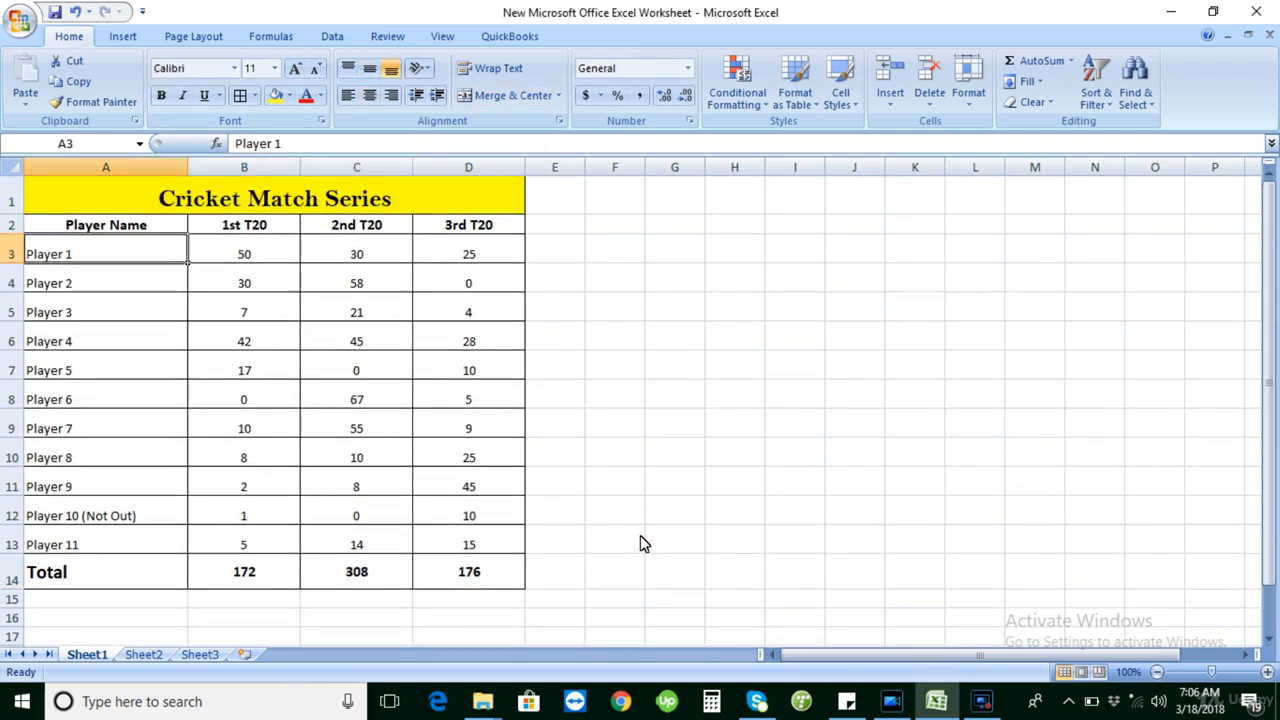
pyautogui.press('Up')
pyautogui.press('Up')
pyautogui.press('Down')
pyautogui.press('Down')
pyautogui.press('Down')
pyautogui.press('Down')
pyautogui.press('Down')
pyautogui.press('Down')
pyautogui.press('Down')
pyautogui.press('Down')
pyautogui.press('Down')
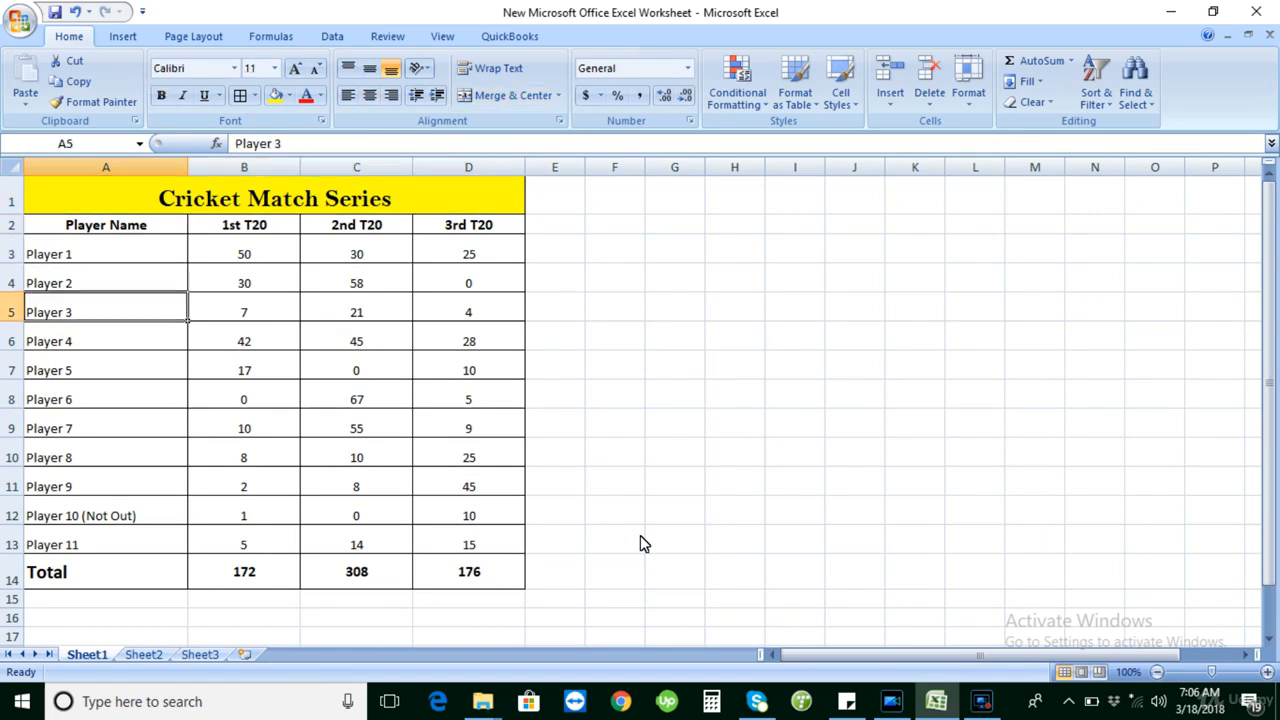
pyautogui.press('Down')
pyautogui.press('Down')
pyautogui.press('Down')
pyautogui.press('Down')
pyautogui.press('Up')
pyautogui.press('Up')
pyautogui.press('Up')
pyautogui.press('Up')
pyautogui.press('Up')
pyautogui.press('Up')
pyautogui.press('Up')
pyautogui.press('Up')
pyautogui.press('Up')
pyautogui.press('Up')
pyautogui.press('Up')
pyautogui.press('Up')
pyautogui.press('Up')
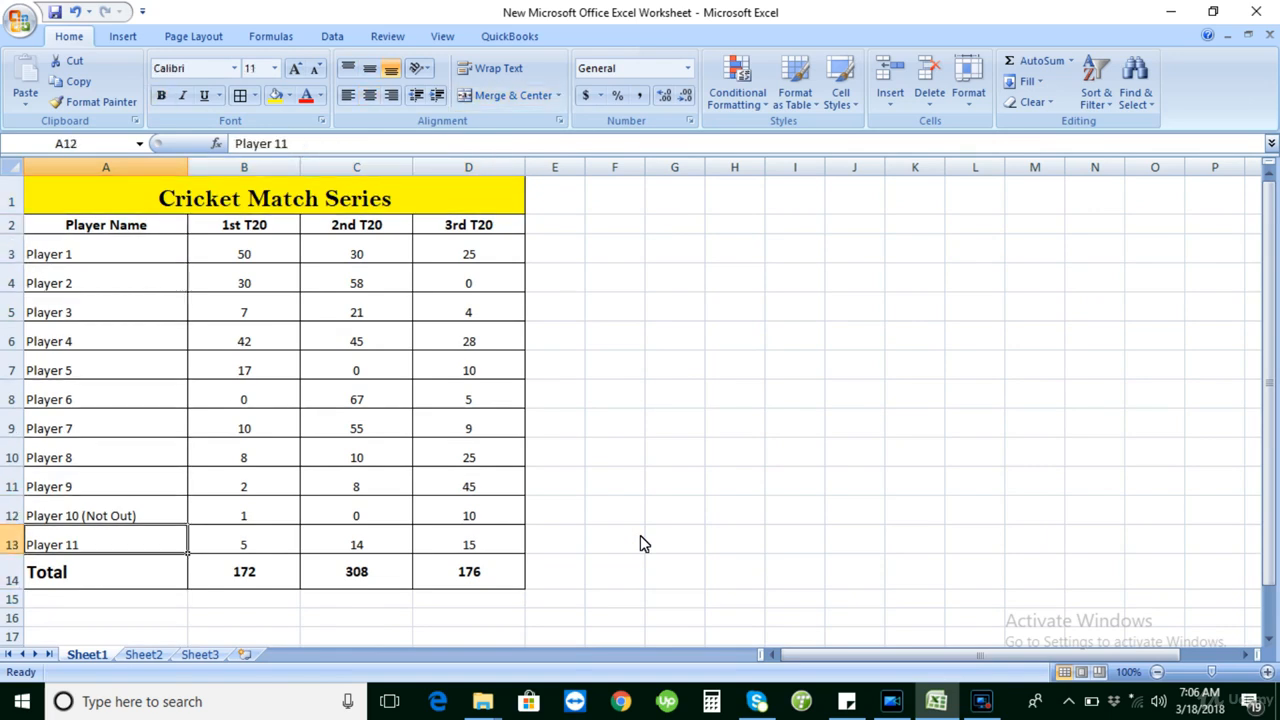
pyautogui.press('Right')
pyautogui.press('Down')
pyautogui.press('Left')
pyautogui.press('Left')
pyautogui.press('Left')
pyautogui.press('Left')
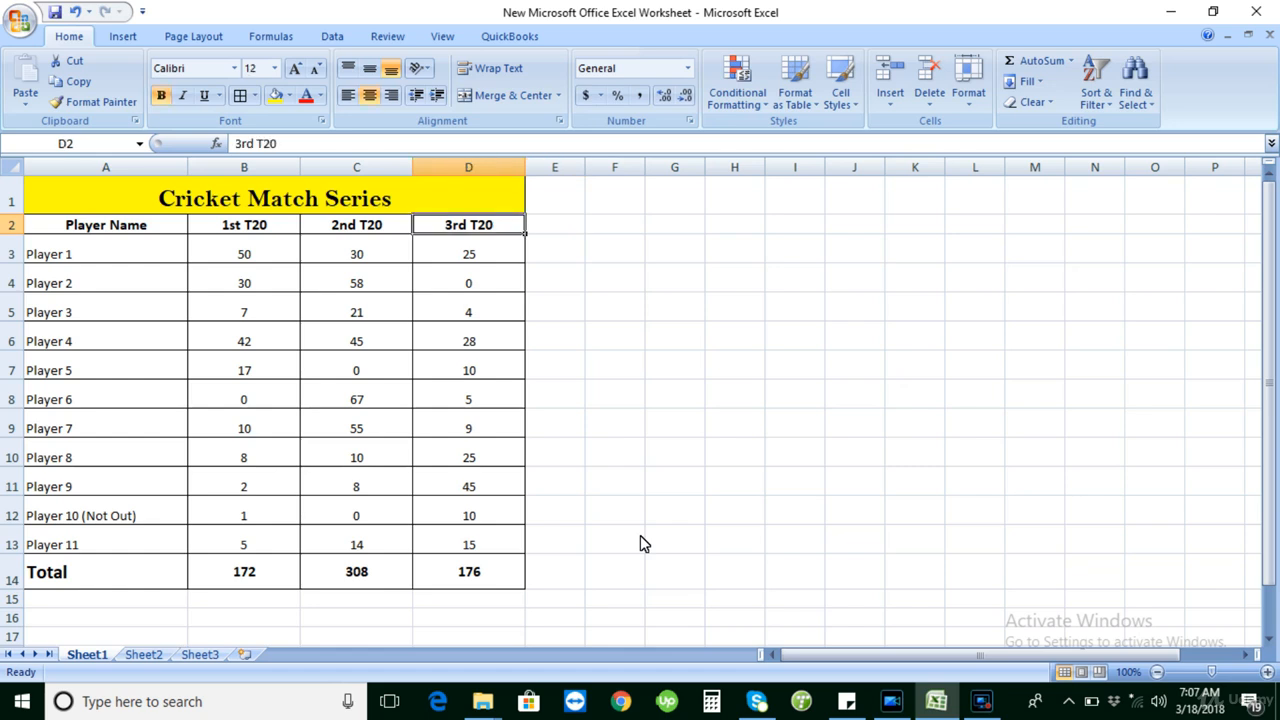
# Review the table's title in A1 and the column headings in A2:D2
pyautogui.press('Up')
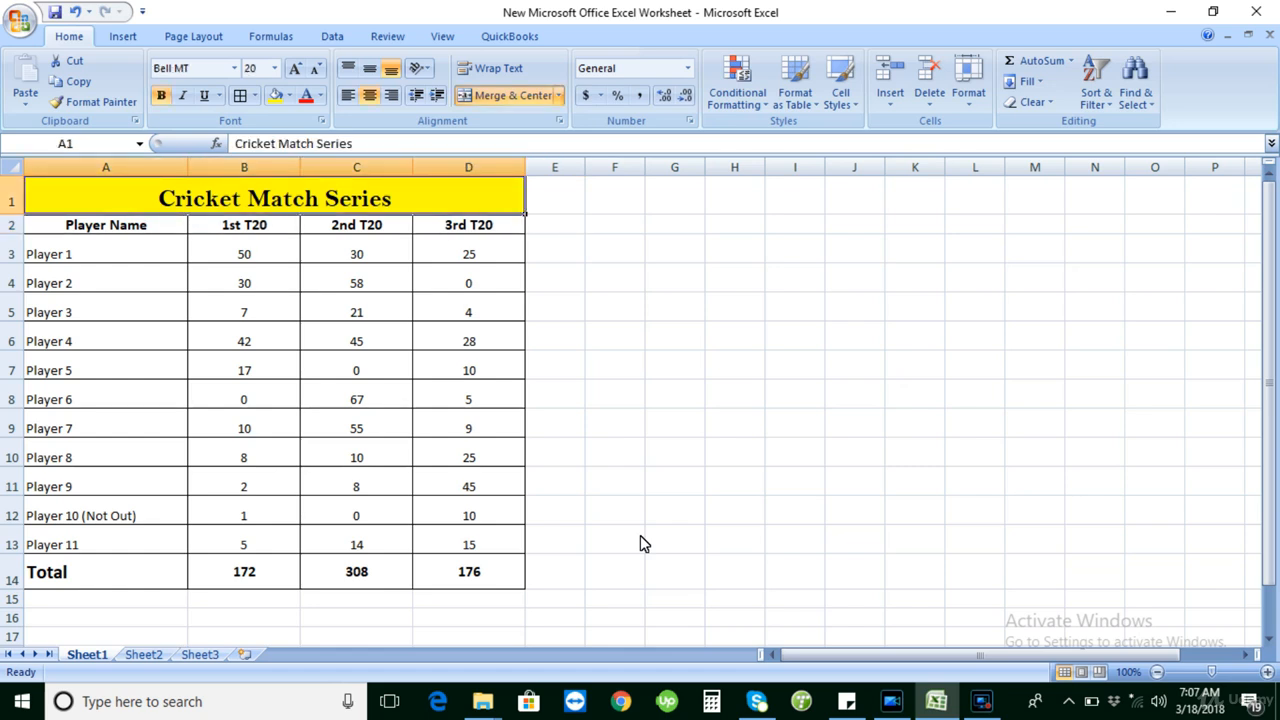
pyautogui.press('Down')
pyautogui.press('Up')
pyautogui.press('Down')
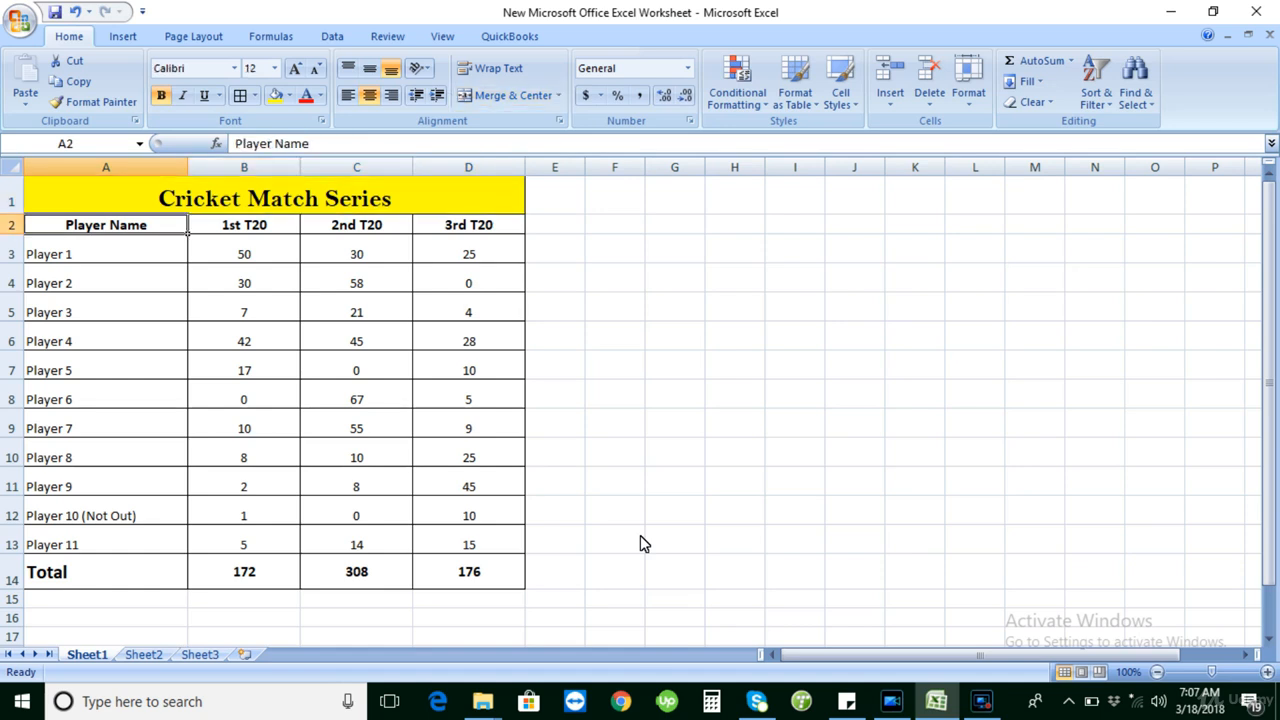
pyautogui.press('Down')
pyautogui.press('Up')
pyautogui.press('Down')
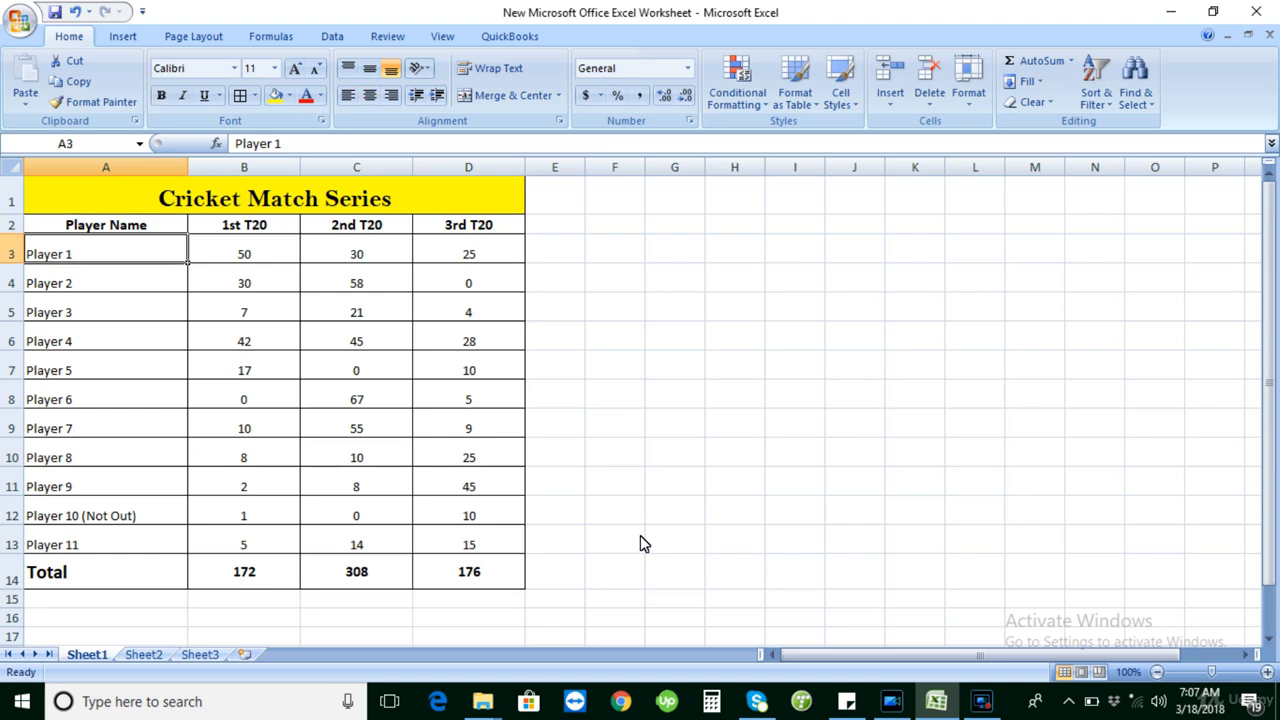
pyautogui.press('Up')
pyautogui.press('Up')
pyautogui.press('Down')
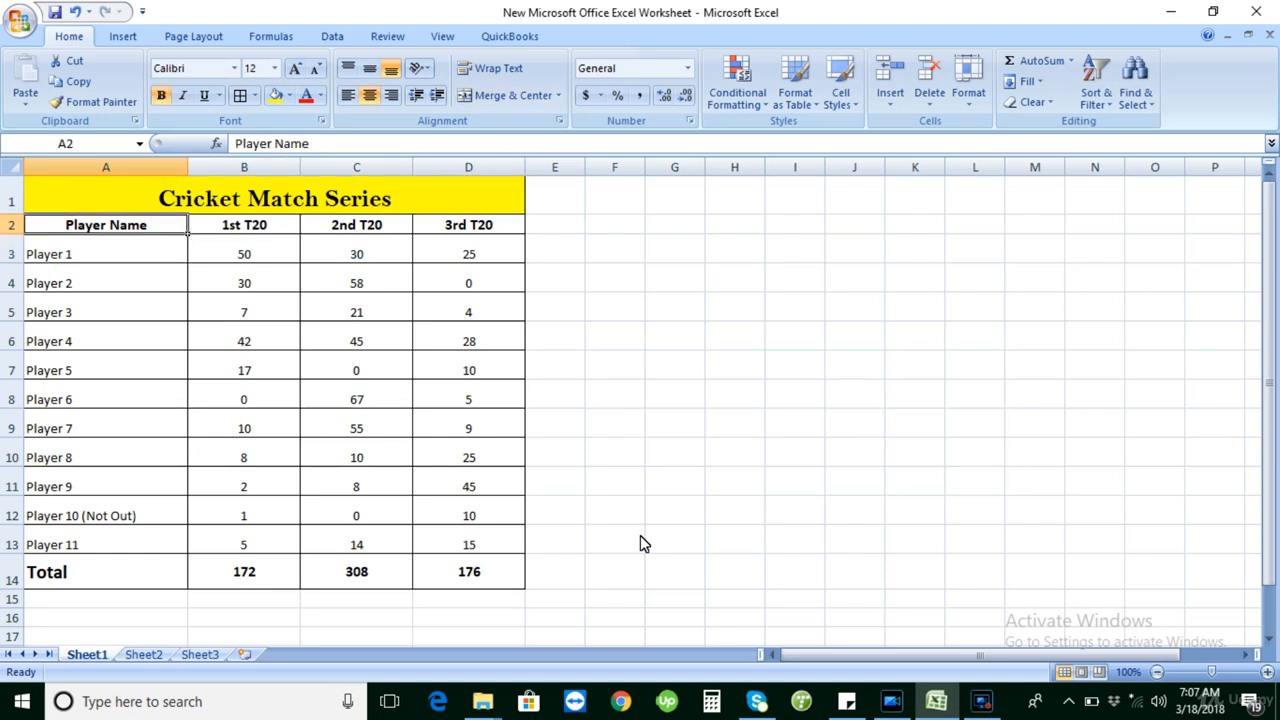
pyautogui.press('Down')
pyautogui.press('Down')
pyautogui.press('Up')
pyautogui.press('Up')
pyautogui.press('Right')
pyautogui.press('Right')
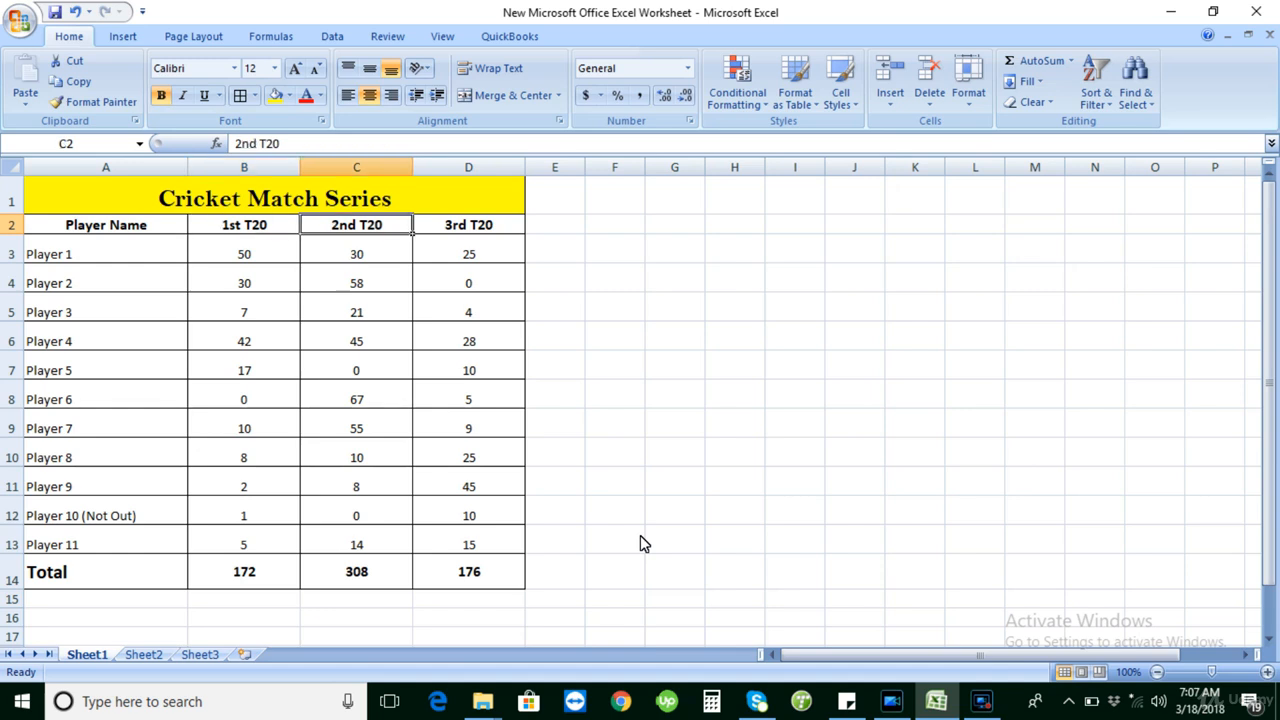
pyautogui.press('Right')
pyautogui.press('Down')
pyautogui.press('Down')
pyautogui.press('Down')
pyautogui.press('Down')
pyautogui.press('Down')
pyautogui.press('Down')
pyautogui.press('Down')
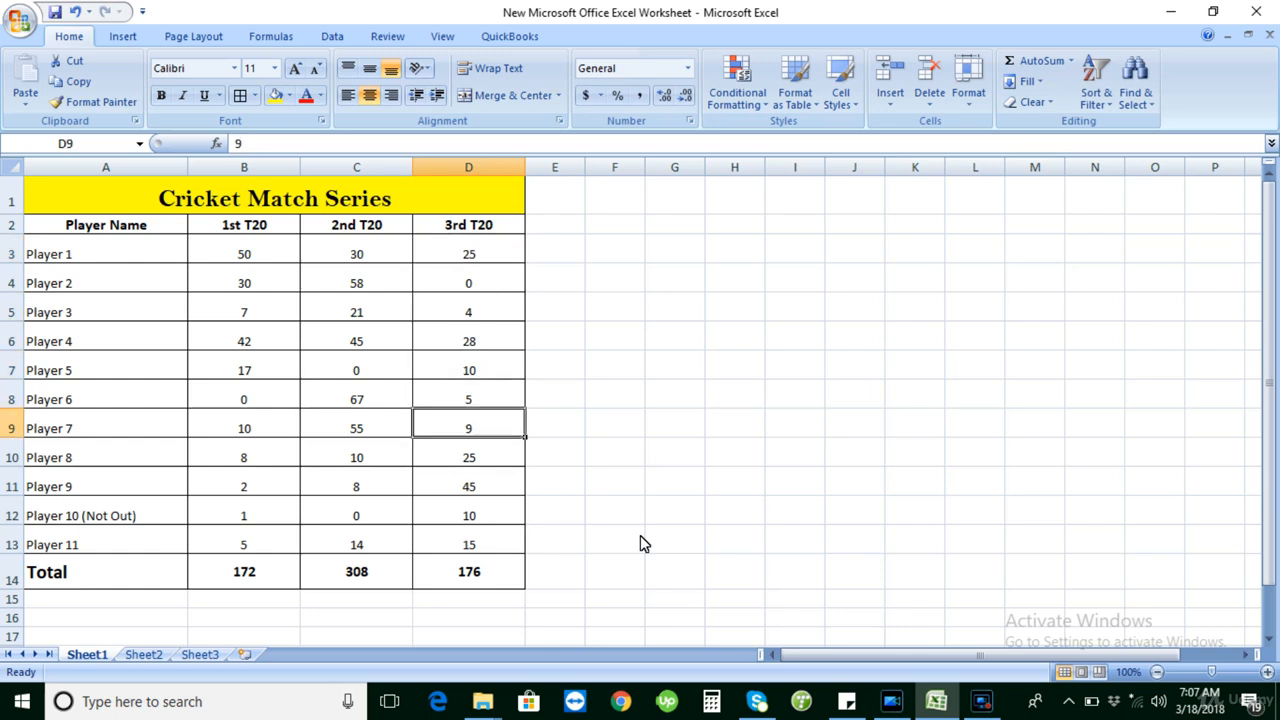
pyautogui.press('Down')
pyautogui.press('Down')
pyautogui.press('Down')
pyautogui.press('Down')
pyautogui.press('Down')
pyautogui.press('Down')
pyautogui.press('Down')
pyautogui.press('Left')
pyautogui.press('Left')
pyautogui.press('Left')
pyautogui.press('Up')
pyautogui.press('Up')
pyautogui.press('Up')
pyautogui.press('Up')
pyautogui.press('Up')
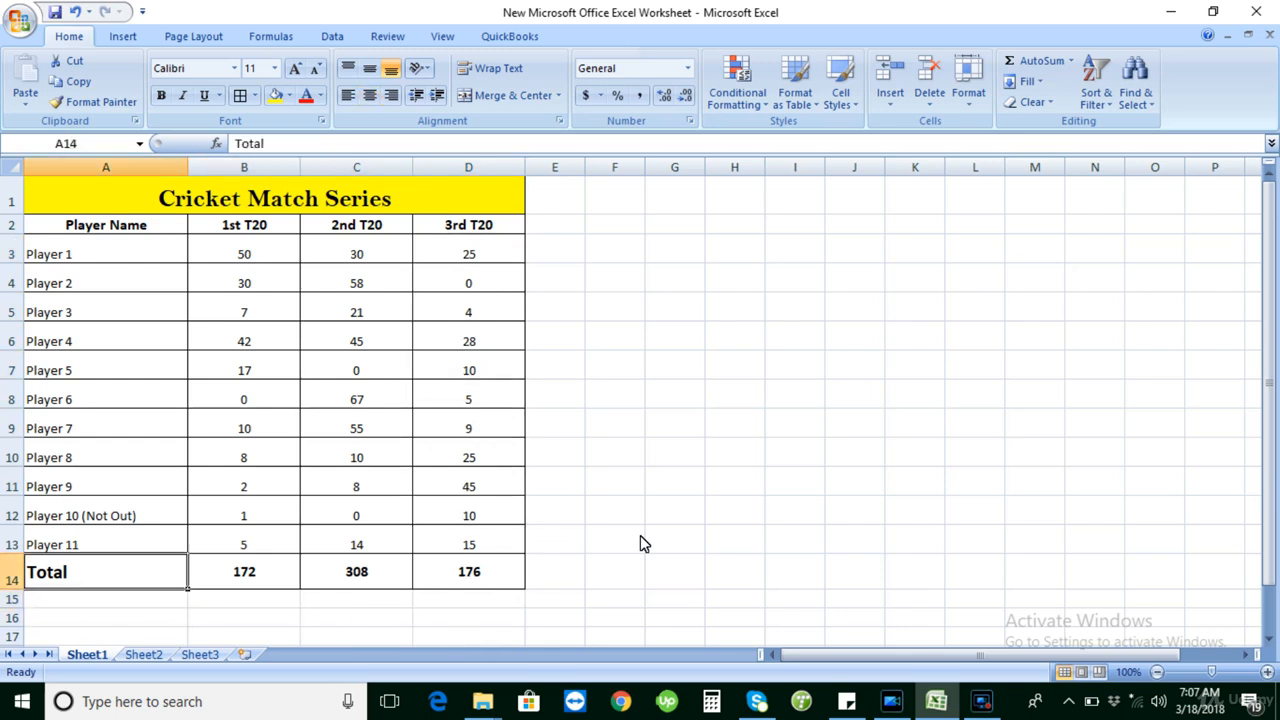
# Check the SUM formulas behind the three match totals in B14:D14
pyautogui.press('Down')
pyautogui.press('Down')
pyautogui.press('Down')
pyautogui.press('Right')
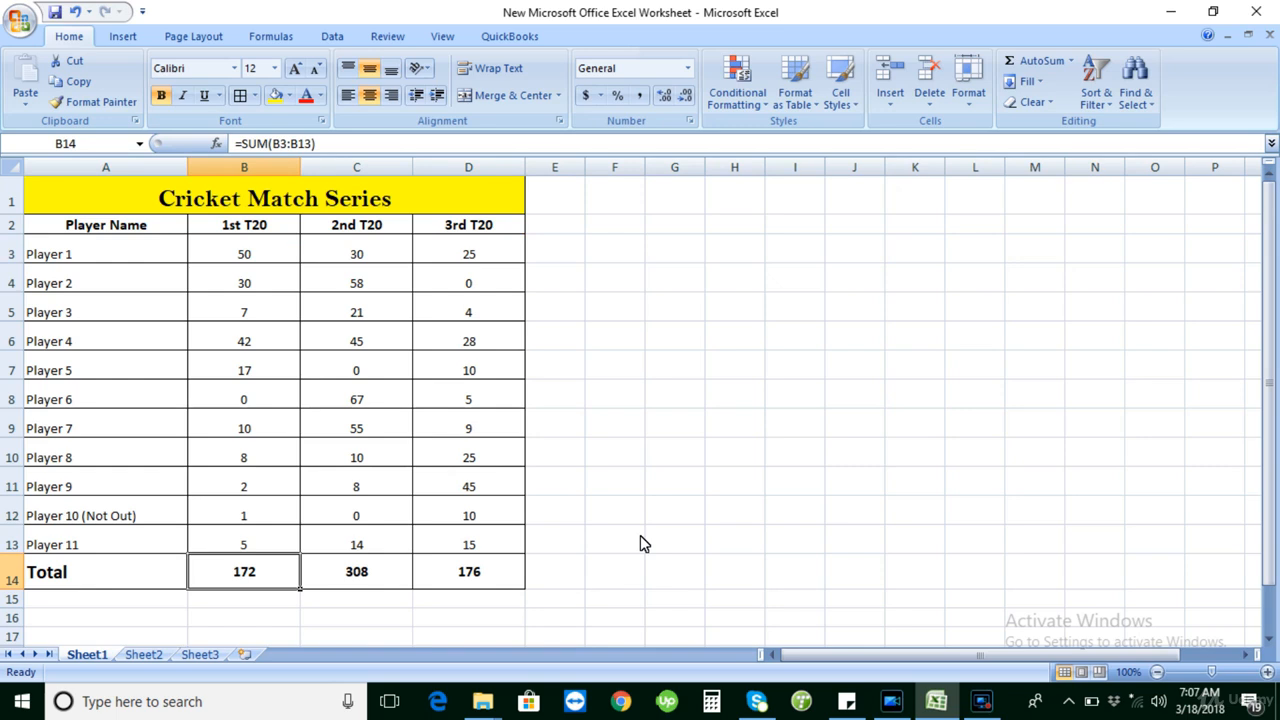
pyautogui.press('Right')
pyautogui.press('Right')
pyautogui.press('Right')
pyautogui.press('Left')
pyautogui.press('Left')
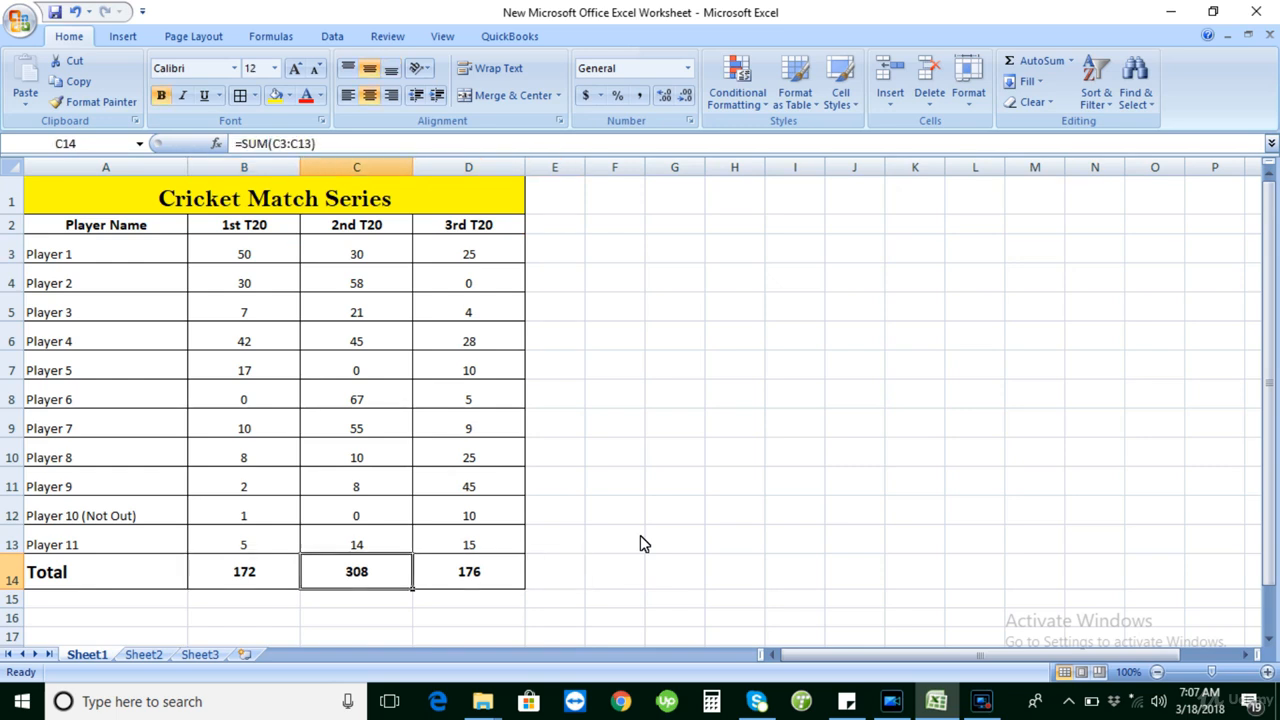
pyautogui.press('Left')
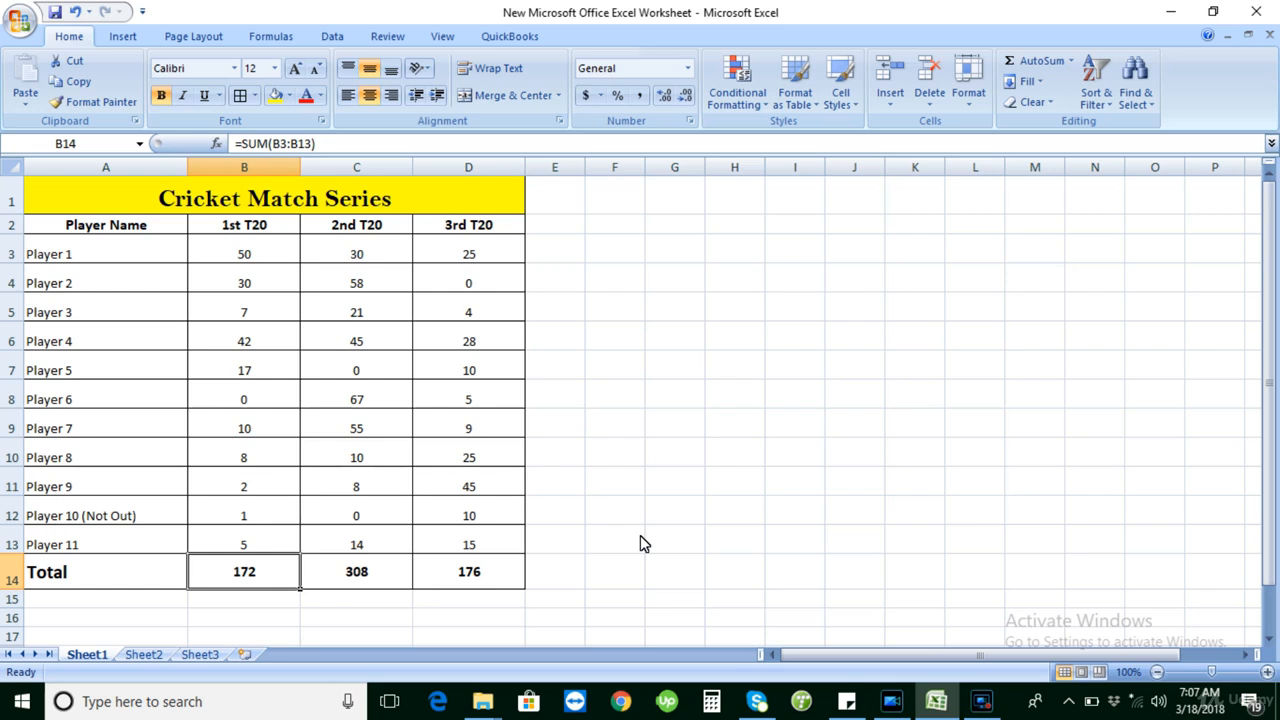
pyautogui.press('Down')
pyautogui.write('=sum')
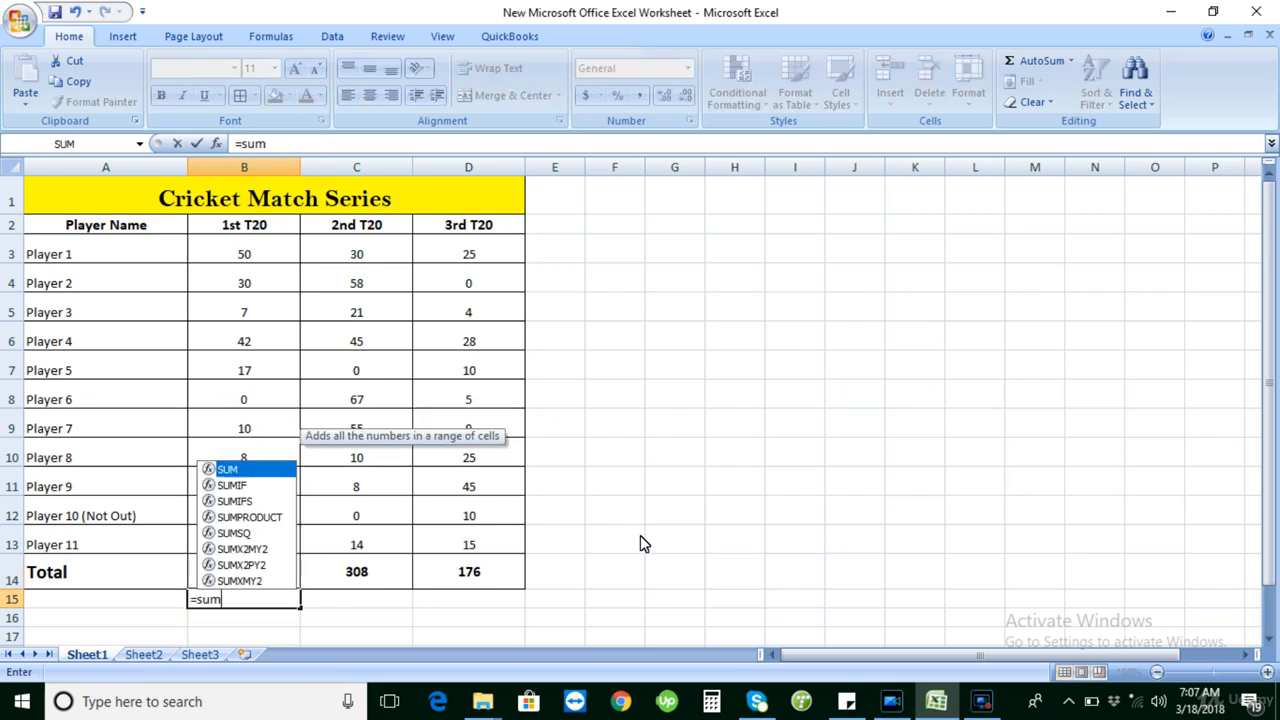
pyautogui.press('Tab')
pyautogui.press('BackSpace')
pyautogui.press('Escape')
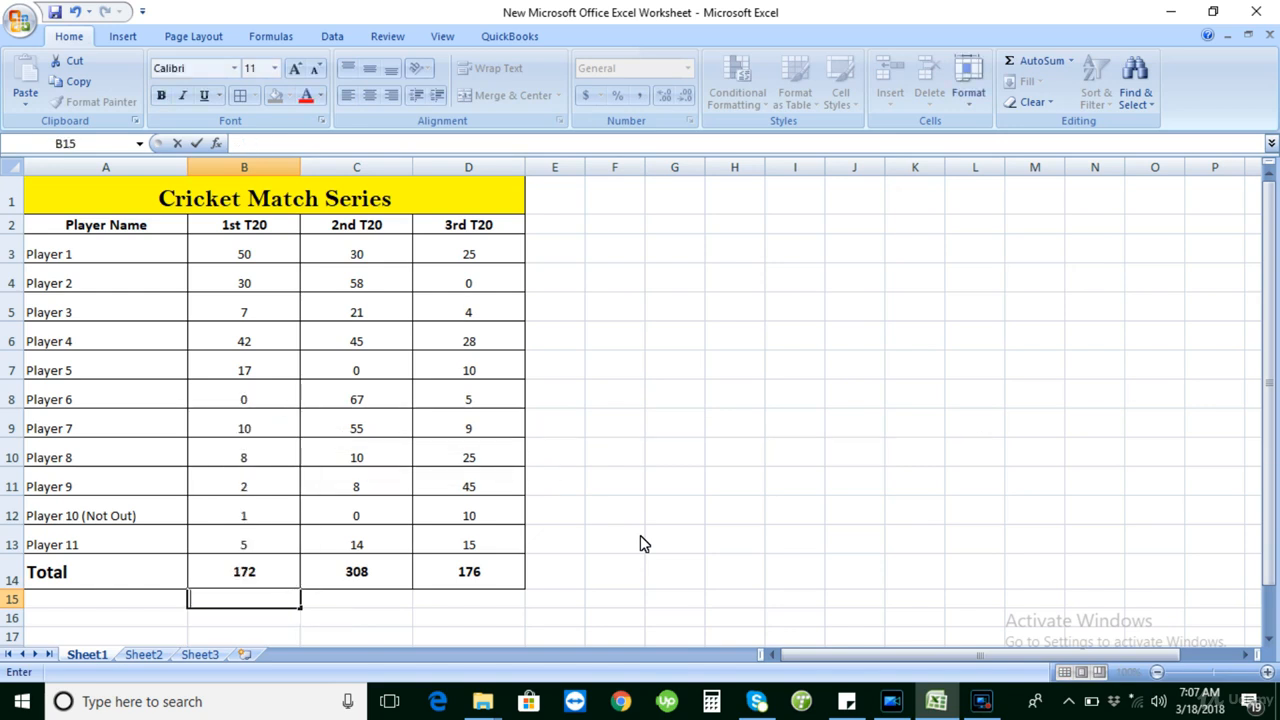
pyautogui.press('Escape')
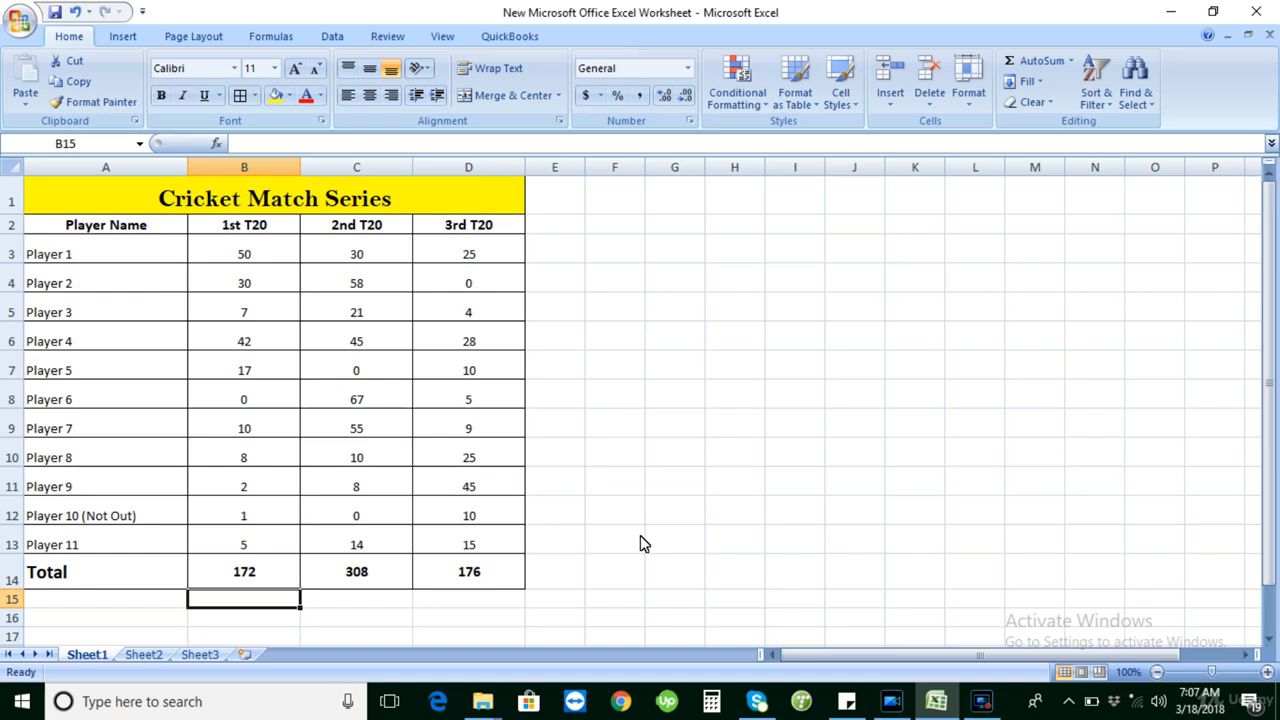